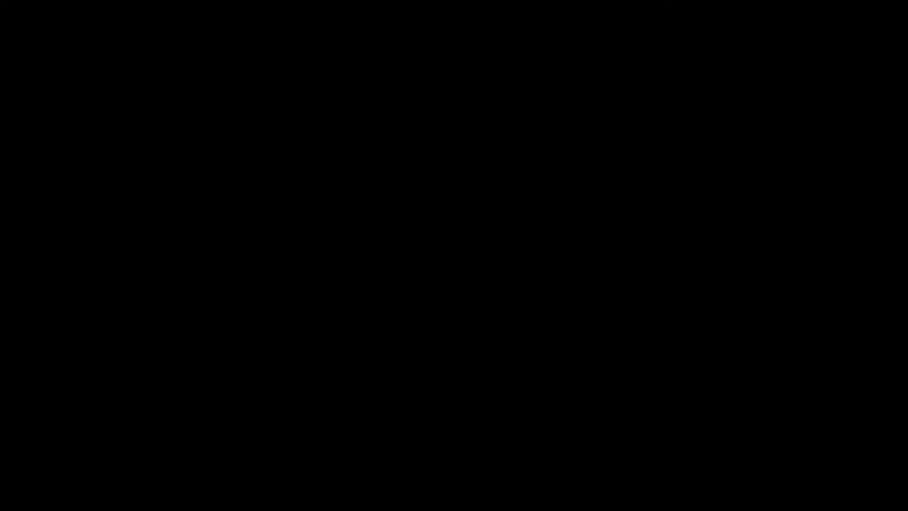
- Preview the beach-foam ocean background layer on its own, leaving it hidden again
scroll(772, 326, down, 10)
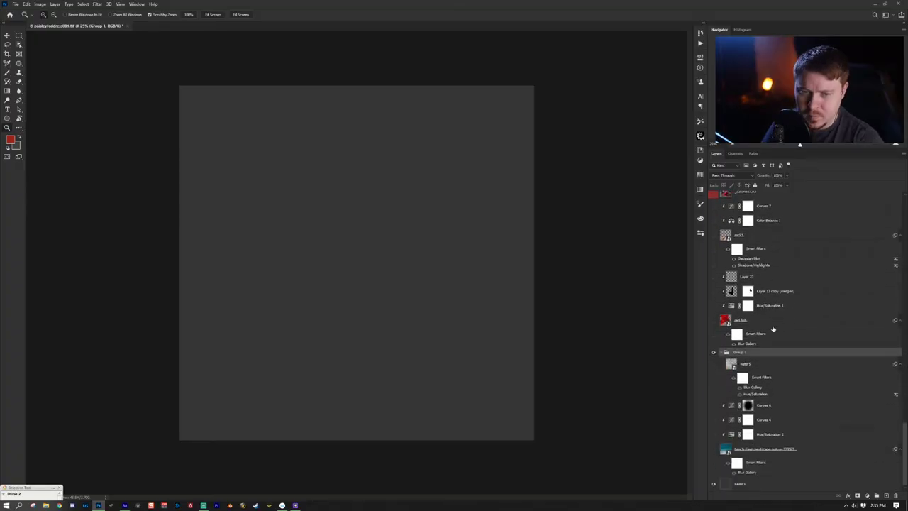
click(841, 449)
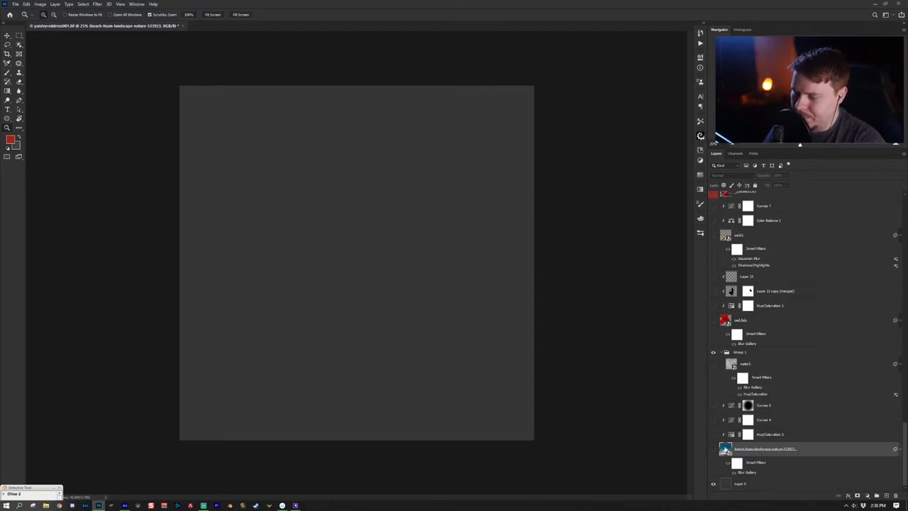
click(714, 450)
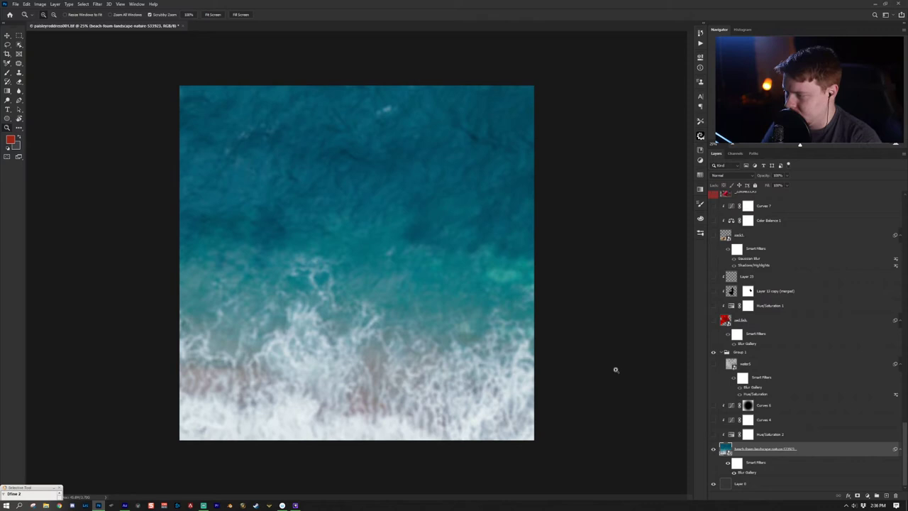
click(714, 450)
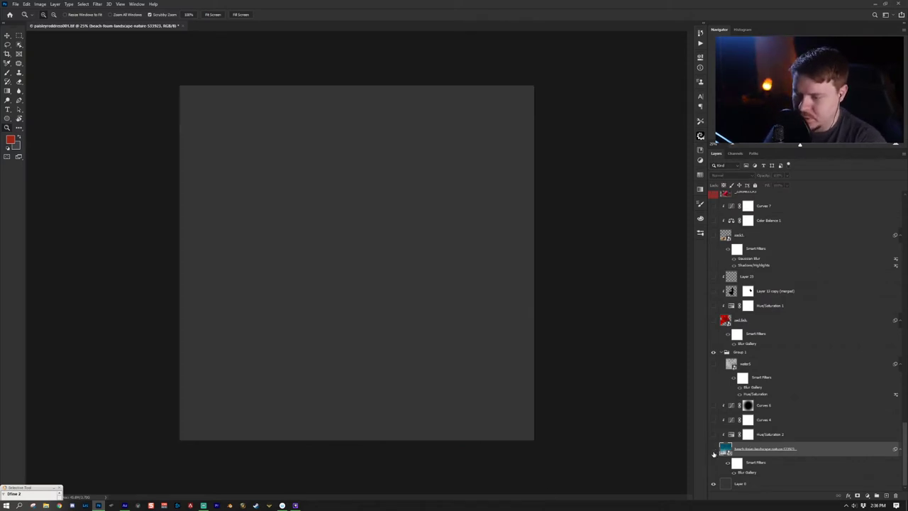
- Show the original portrait photo with Layer 1 and Layer 2 above it, and make Layer 2 the active layer
scroll(794, 397, up, 10)
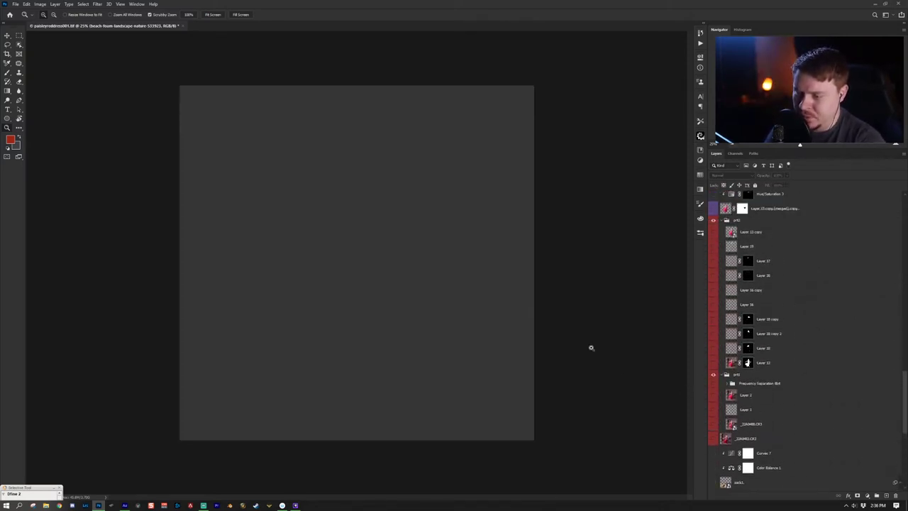
scroll(785, 320, up, 4)
scroll(747, 335, down, 3)
scroll(747, 410, down, 1)
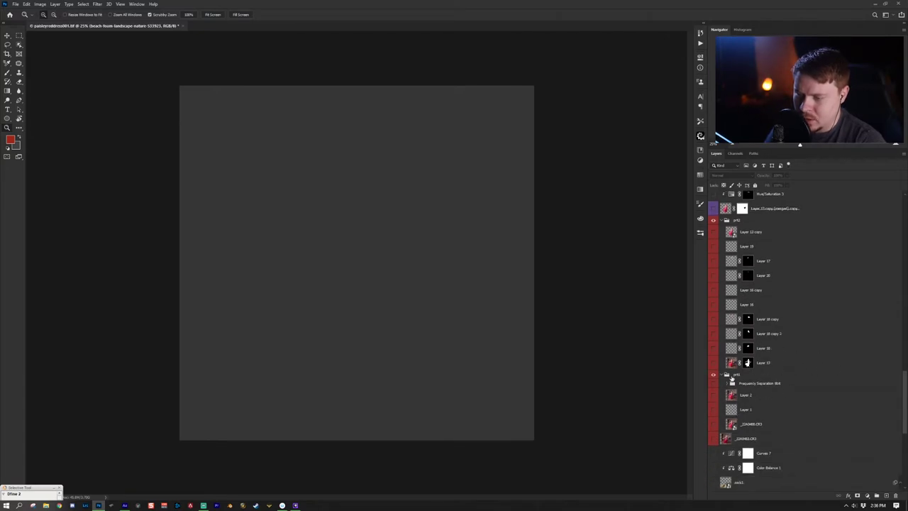
click(714, 424)
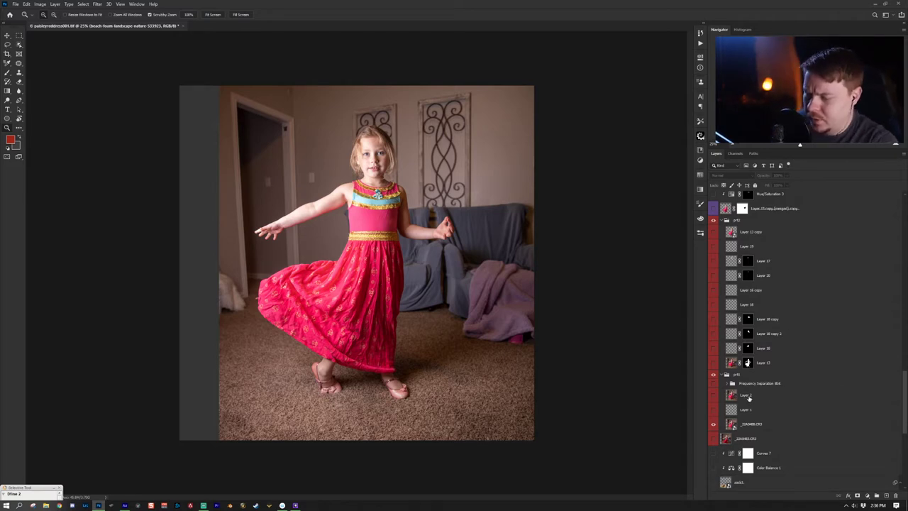
click(715, 395)
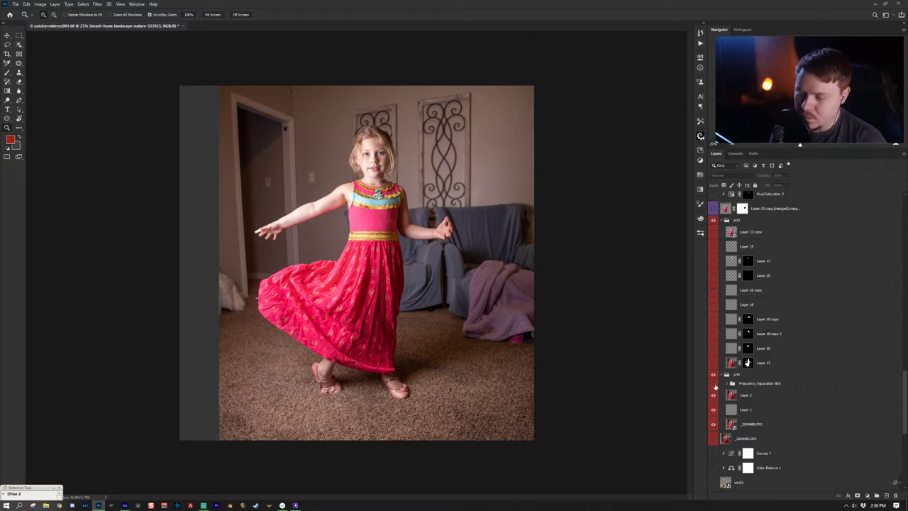
click(715, 395)
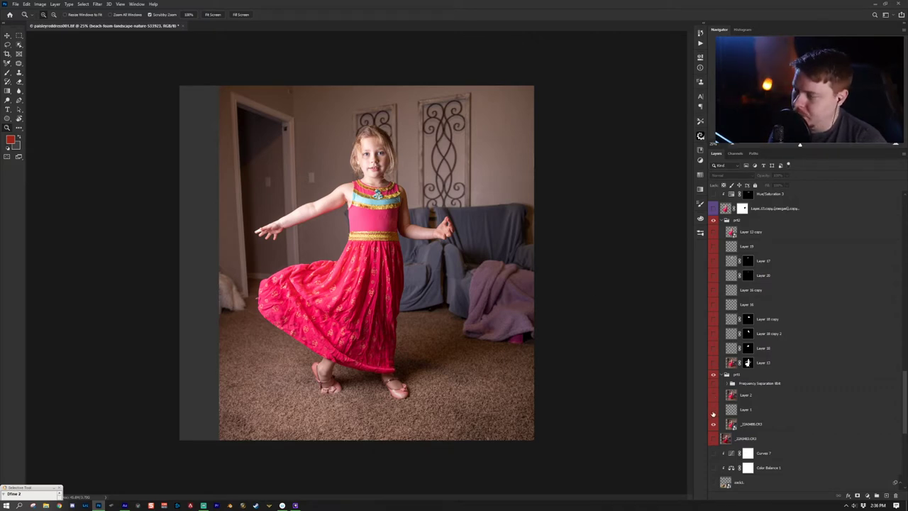
click(714, 395)
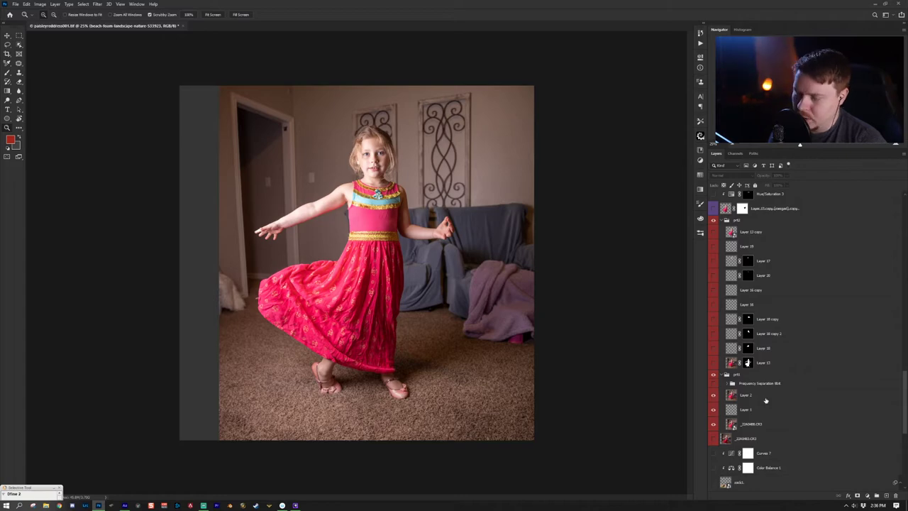
click(762, 398)
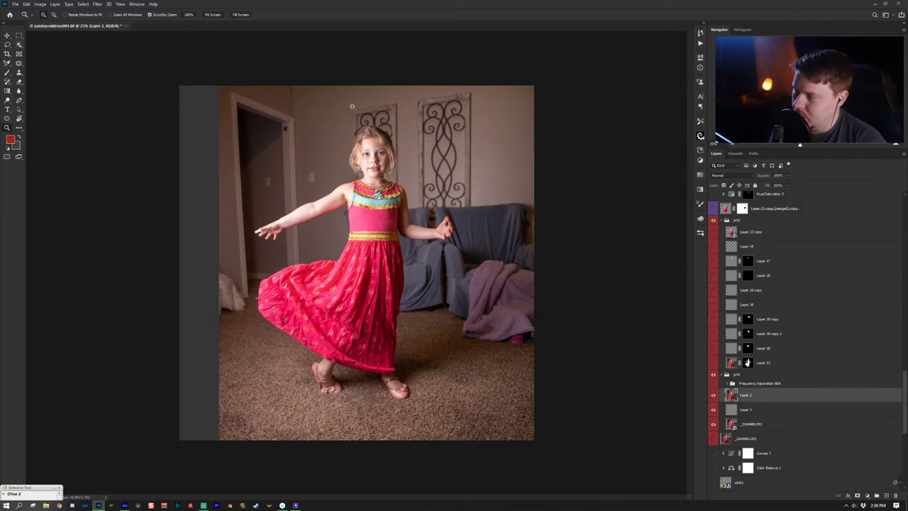
- Compare the girl's face and upper body at closer zoom with Layer 2 off and on
drag(377, 138, 403, 171)
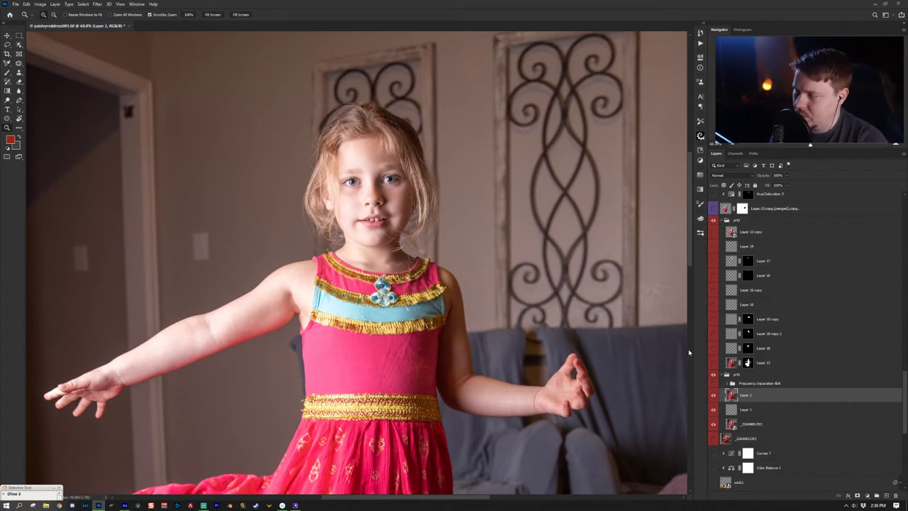
click(714, 396)
click(713, 396)
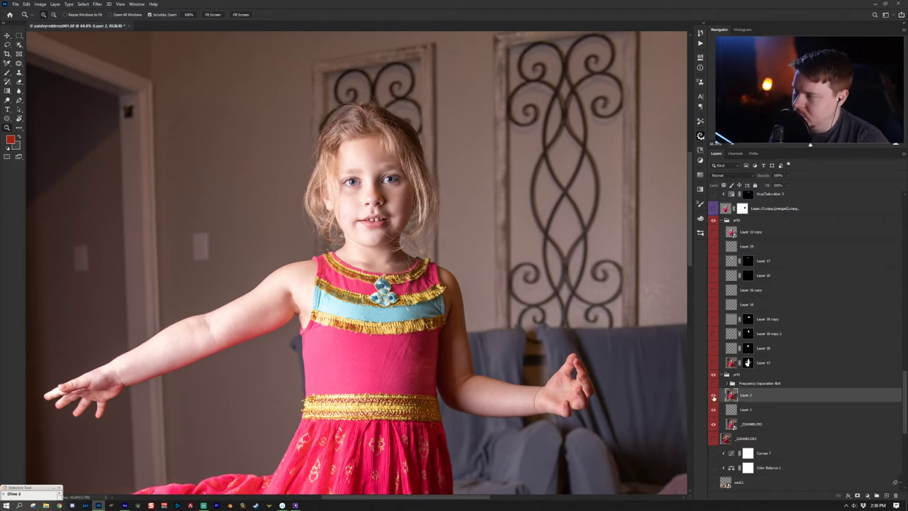
click(714, 396)
click(714, 396)
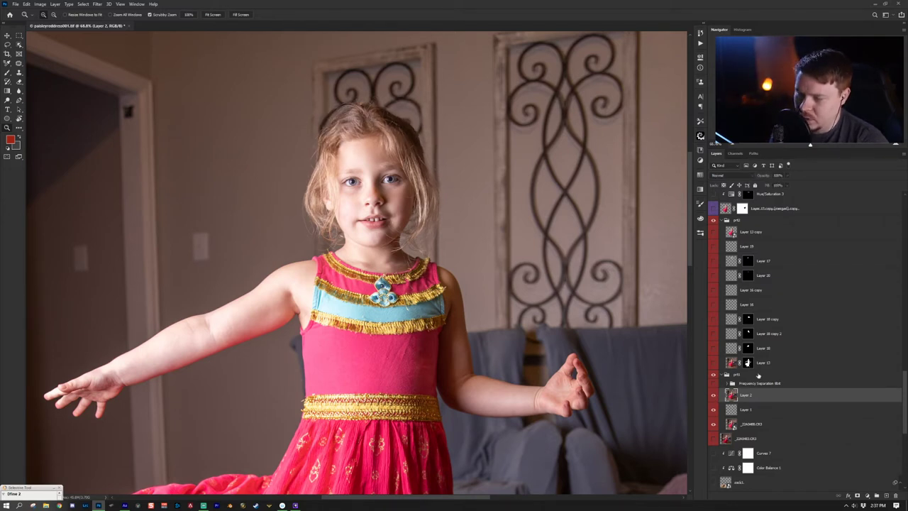
- Turn on the Frequency Separation group and compare the girl's skin with and without it
click(714, 384)
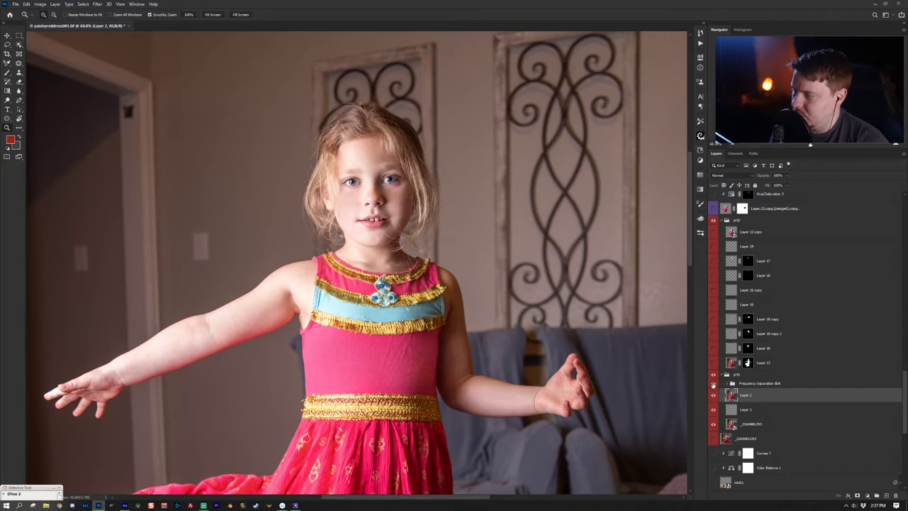
click(713, 383)
click(714, 384)
click(713, 383)
click(714, 384)
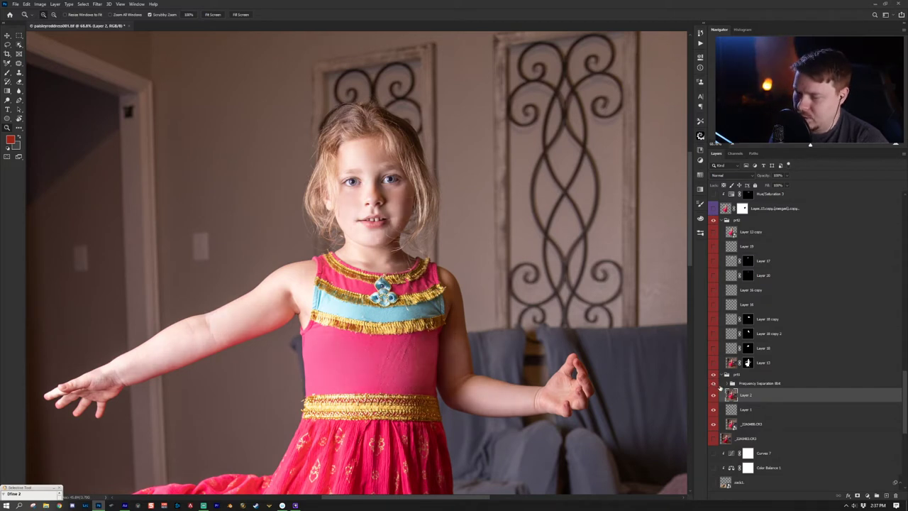
- Examine the texture, color and intermediate layers inside the Frequency Separation group, leaving the group visible and collapsed
click(726, 384)
scroll(737, 420, down, 5)
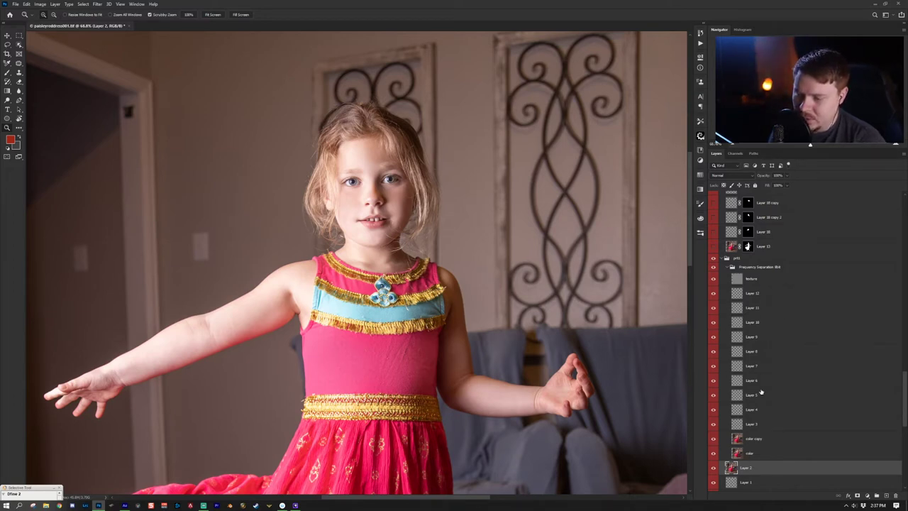
click(752, 455)
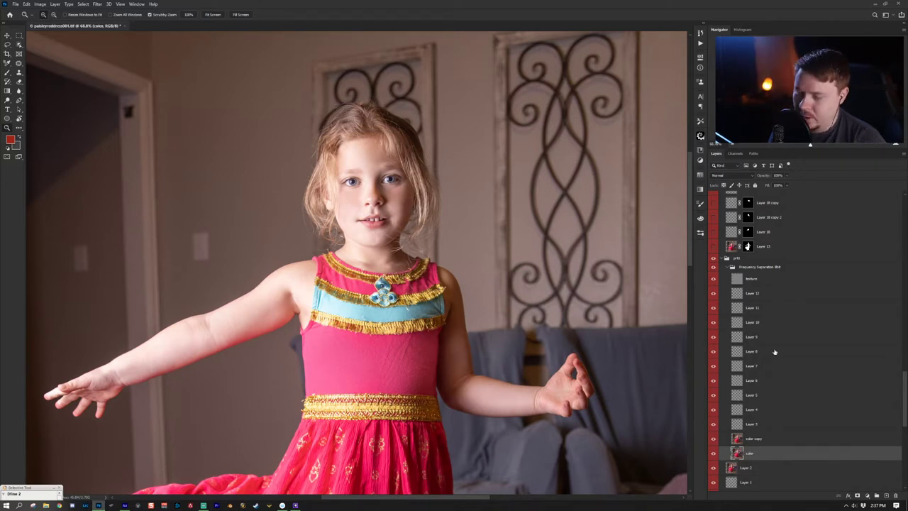
click(714, 267)
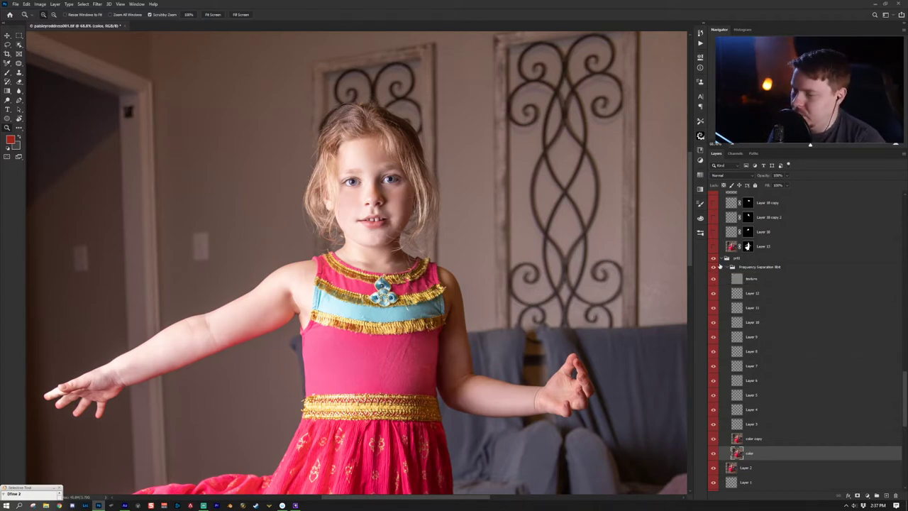
click(728, 267)
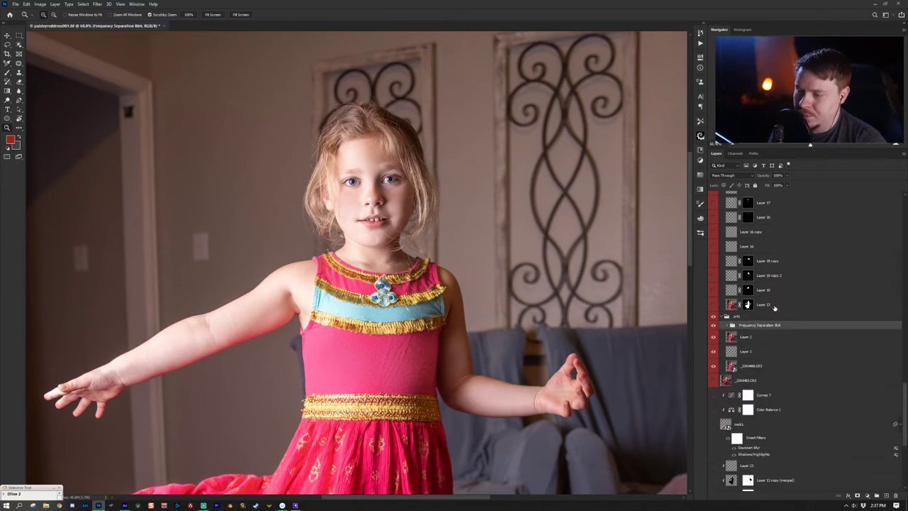
- Show the masked Layer 13, hide and collapse the portrait group beneath it, and select Layer 13's mask
click(782, 346)
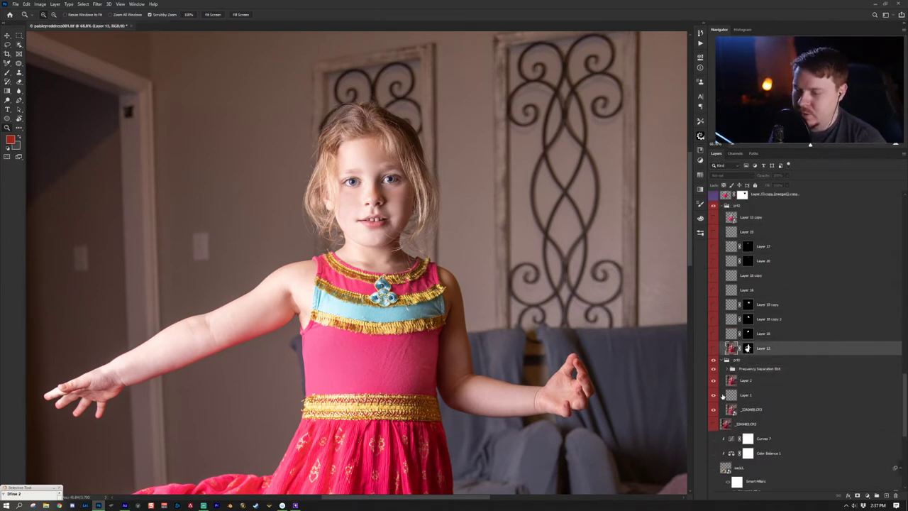
drag(540, 331, 432, 335)
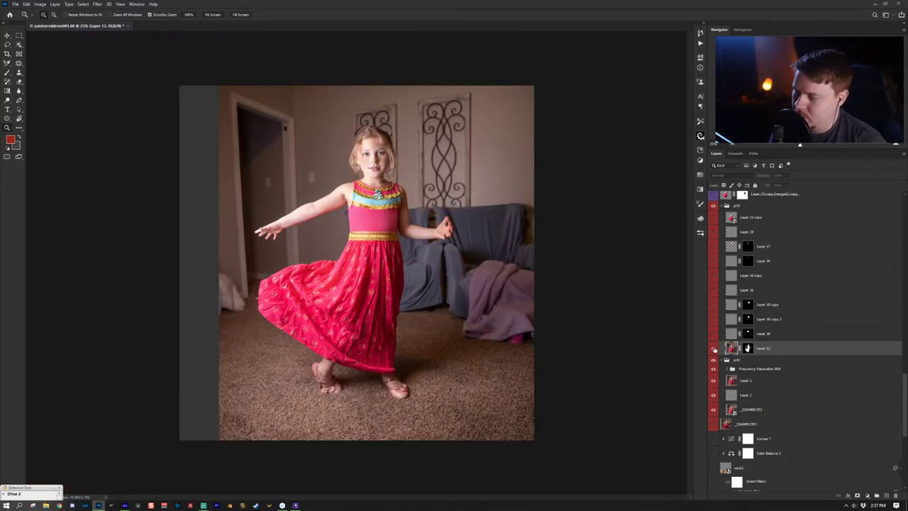
click(714, 361)
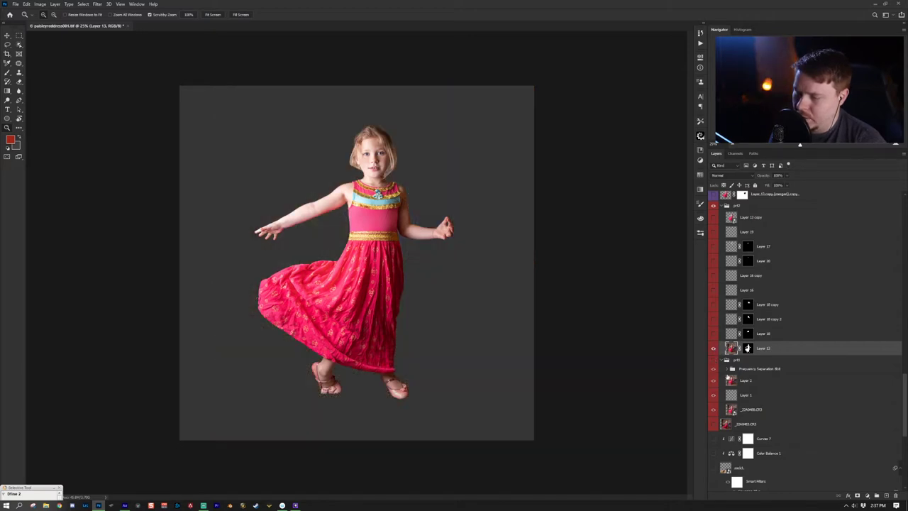
click(725, 361)
click(748, 349)
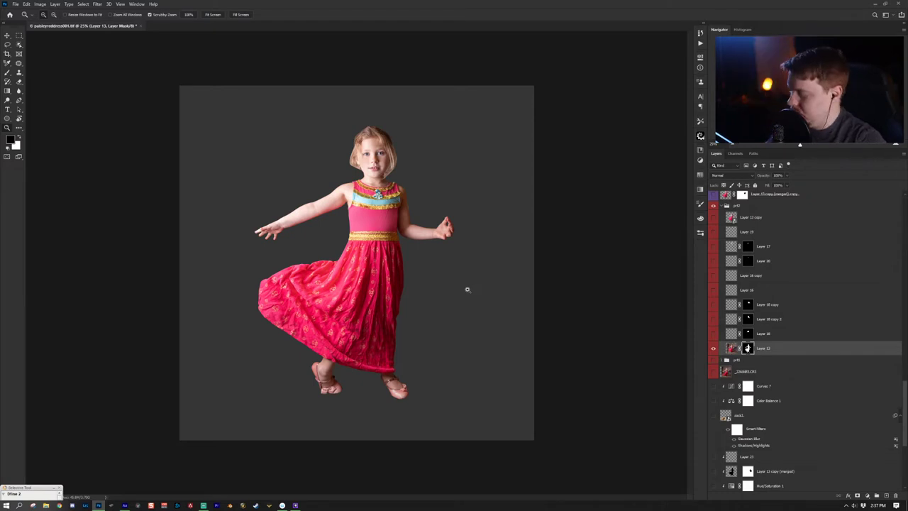
- Draw a rough Pen path from the girl's foot around her dress, hand, head and far side, back to the foot
key(p)
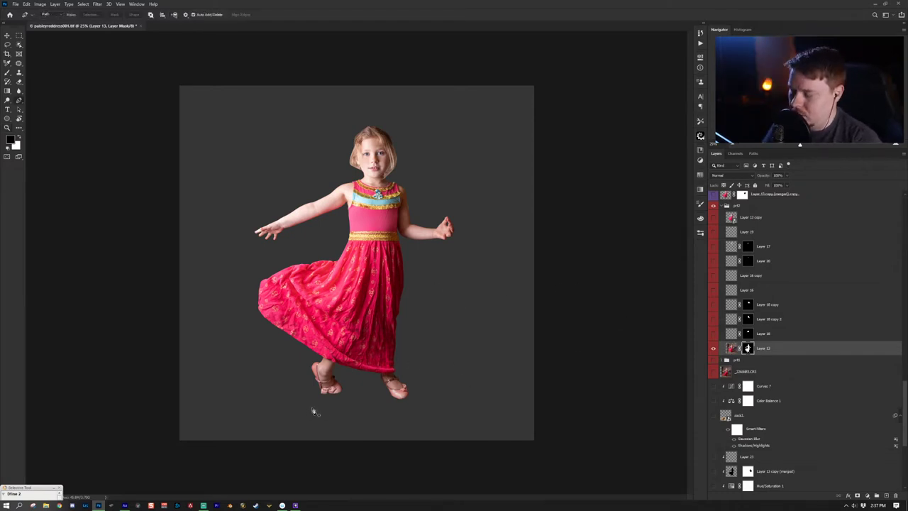
click(339, 392)
click(320, 393)
click(312, 380)
click(315, 364)
click(253, 317)
drag(255, 223, 278, 240)
click(337, 145)
drag(450, 148, 492, 311)
drag(470, 382, 376, 428)
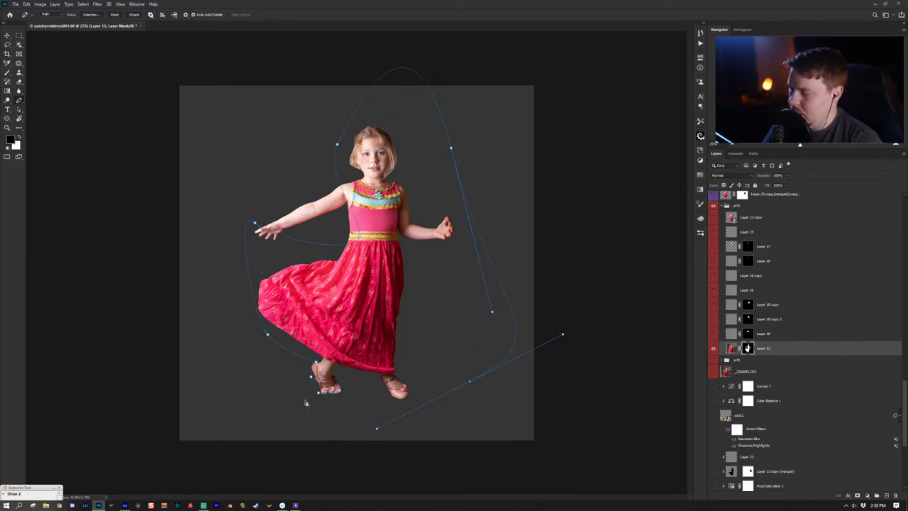
click(339, 392)
- Turn the rough path around the girl into a new selection with a 0.5-pixel feather, and clear the selection
right_click(426, 346)
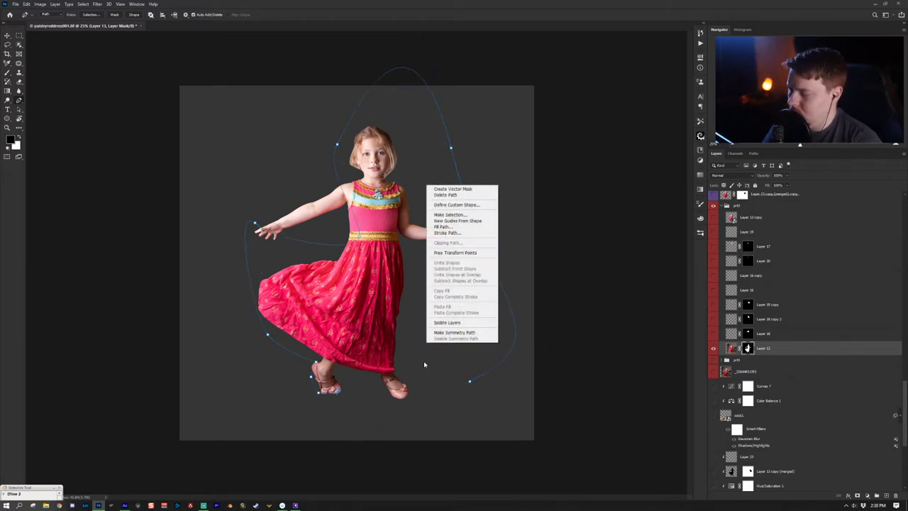
click(450, 215)
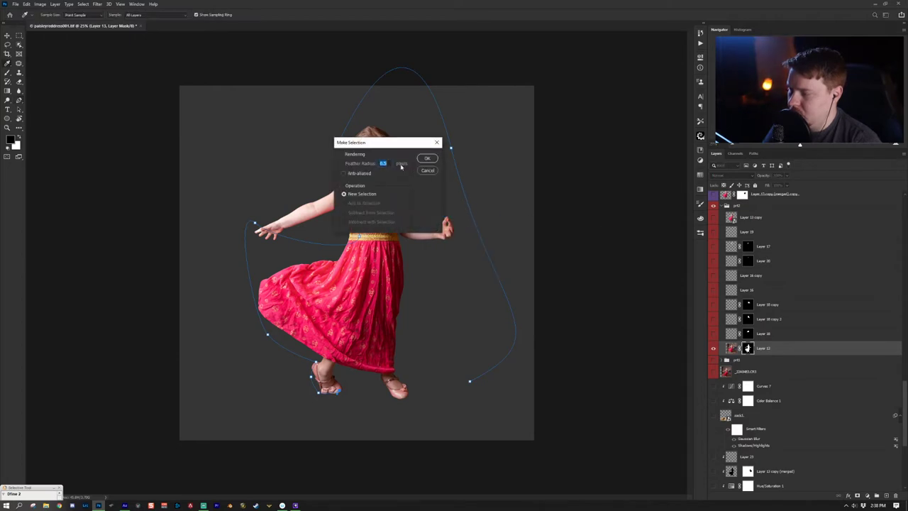
click(427, 158)
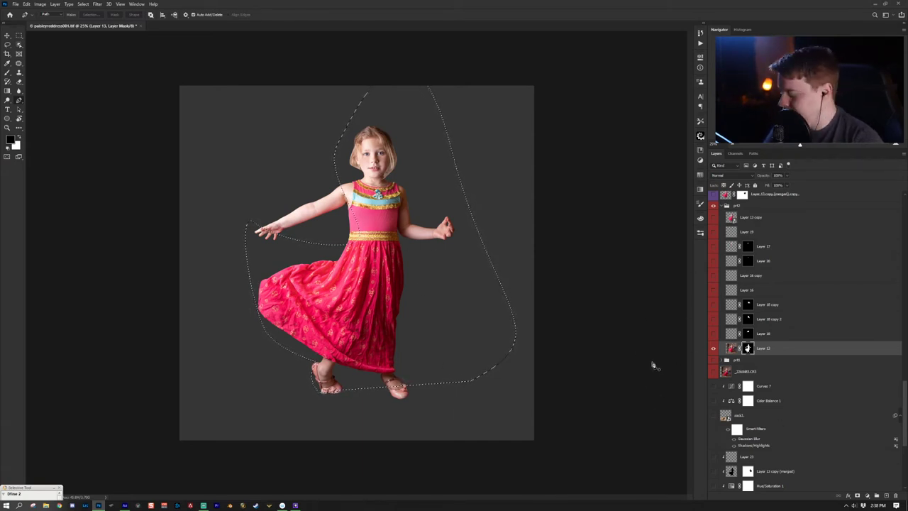
key(ctrl+d)
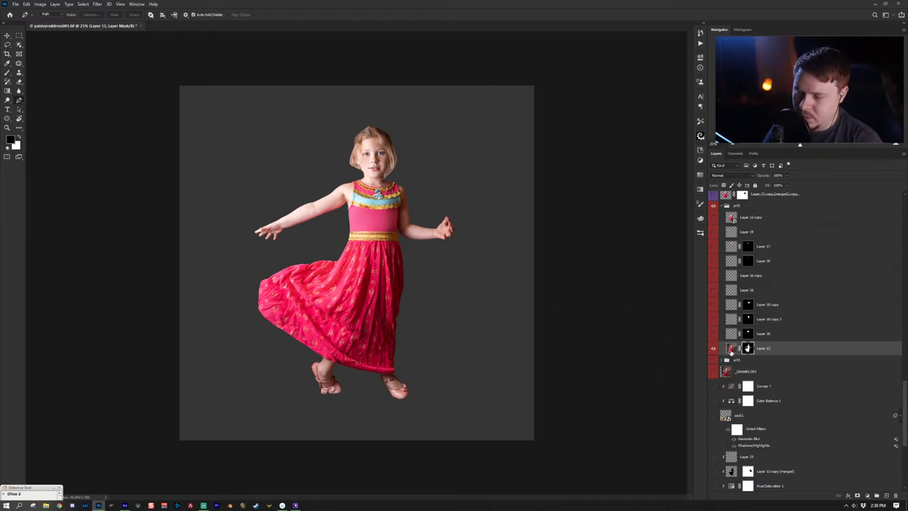
- Duplicate the masked Layer 13 and convert the duplicate into a smart object
click(713, 334)
click(713, 334)
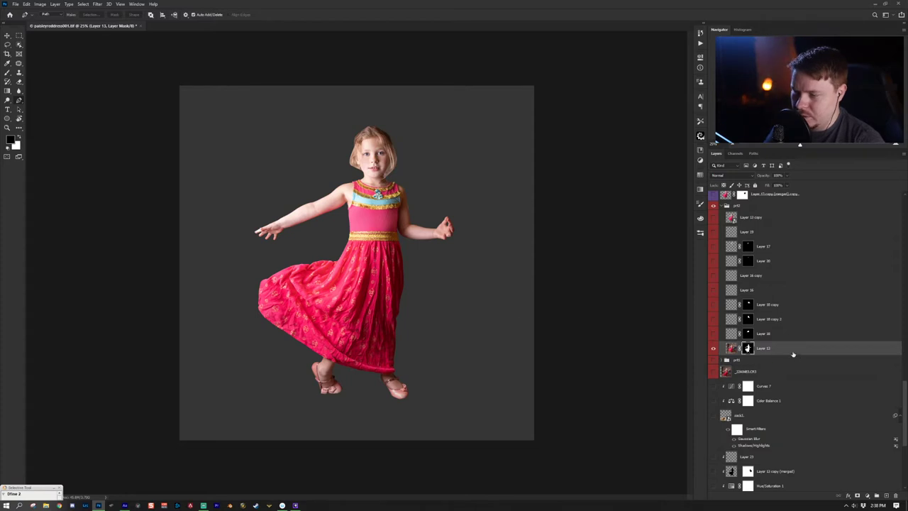
key(ctrl+2)
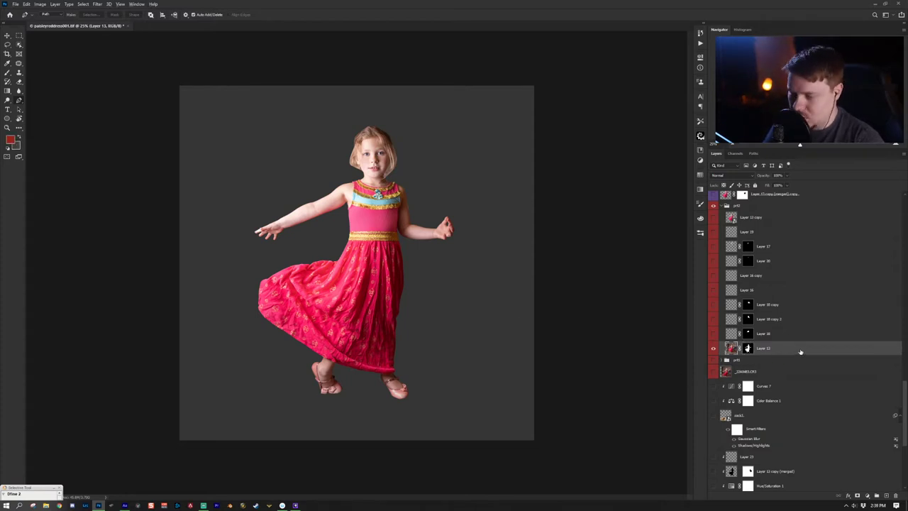
key(ctrl+j)
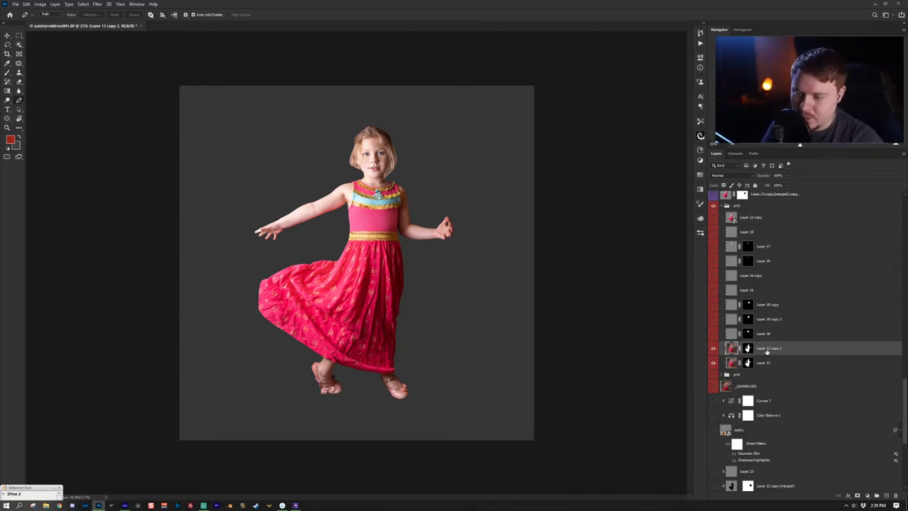
right_click(812, 355)
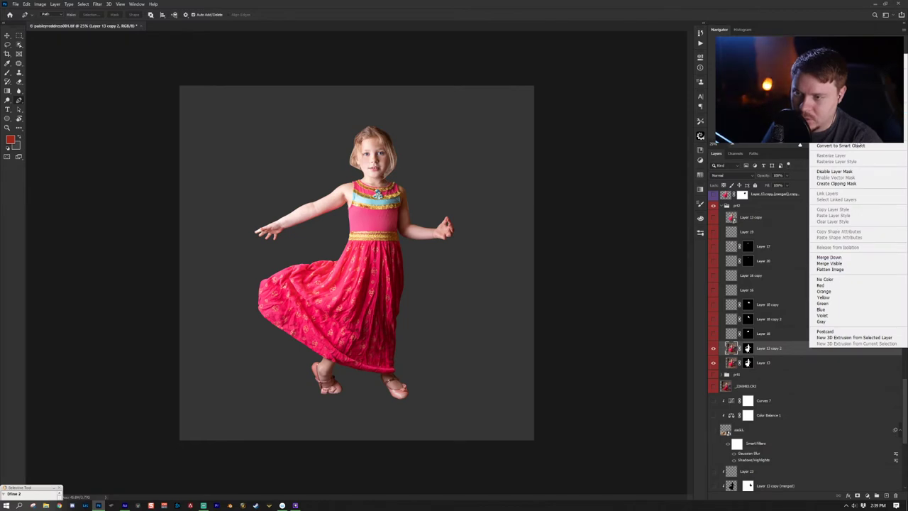
key(Escape)
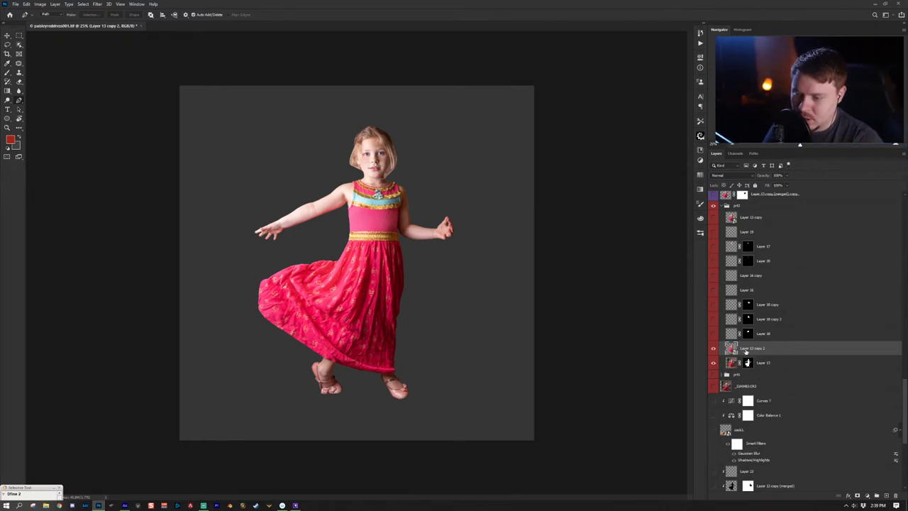
- Compare the smart-object duplicate with Layer 13 hidden and shown, and delete the duplicate
click(714, 362)
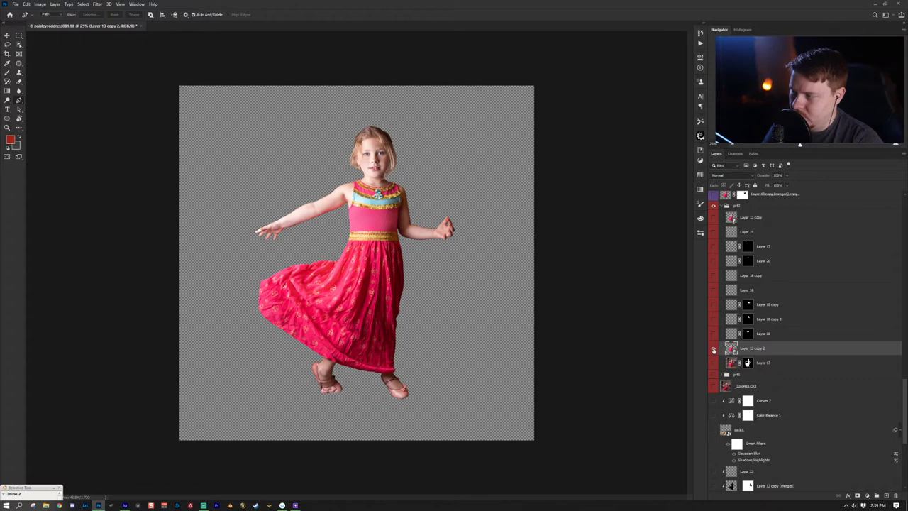
click(714, 362)
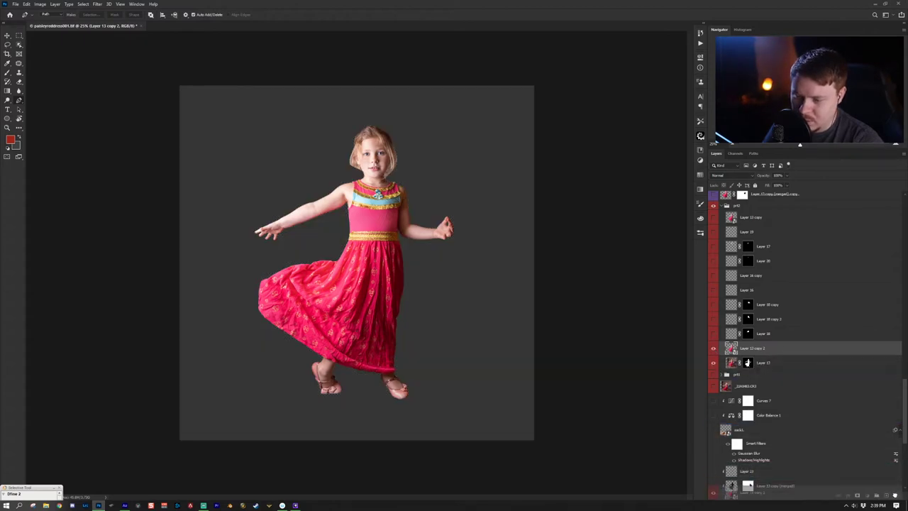
key(Delete)
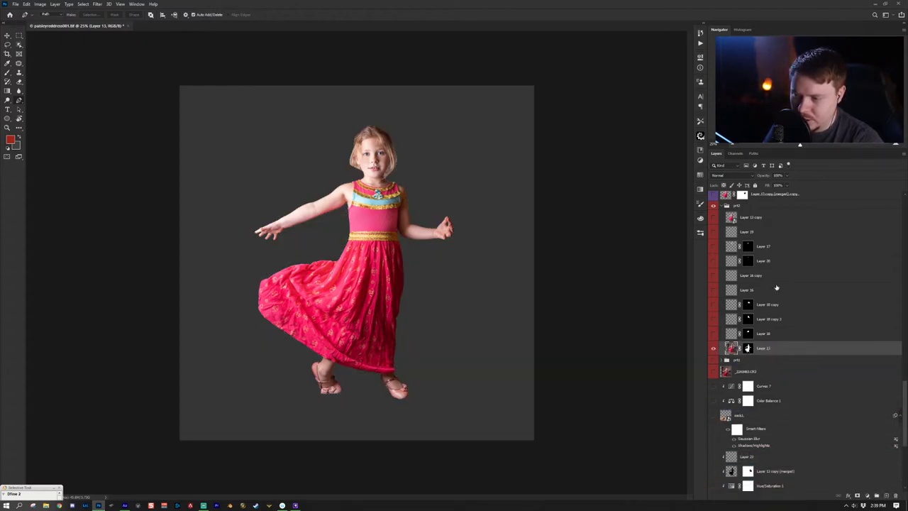
- Select and show the Layer 13 copy smart object, and hide the masked Layer 13
click(765, 217)
click(714, 218)
click(714, 347)
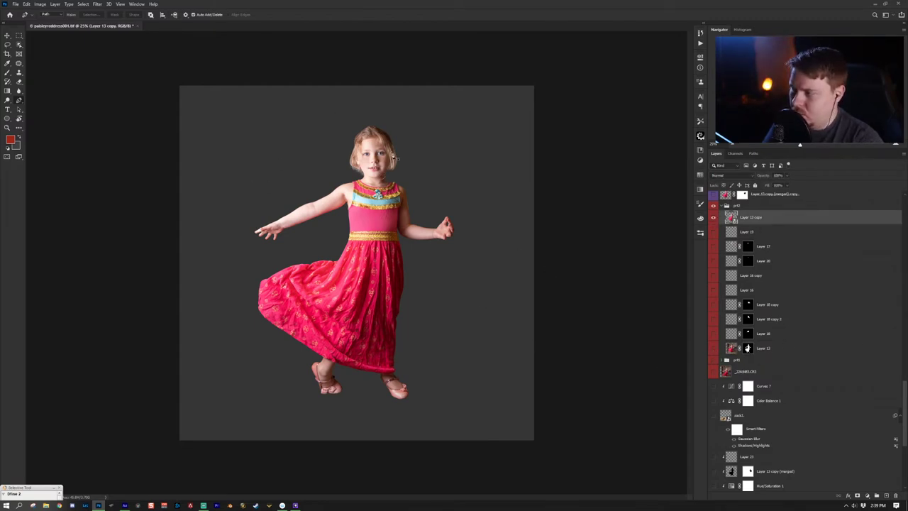
- Choose a long hair-strand brush from the hair brush group and add an empty layer above Layer 13 copy
key(z)
click(383, 152)
click(383, 153)
click(408, 165)
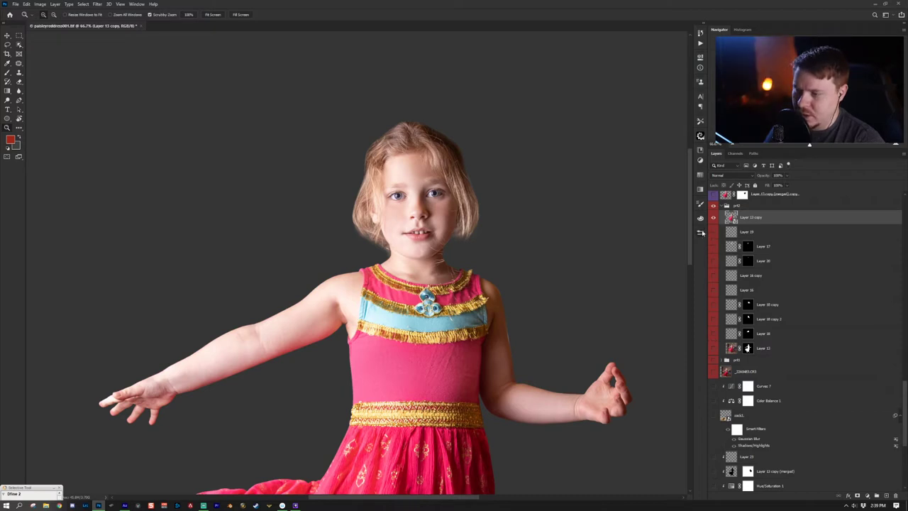
click(700, 233)
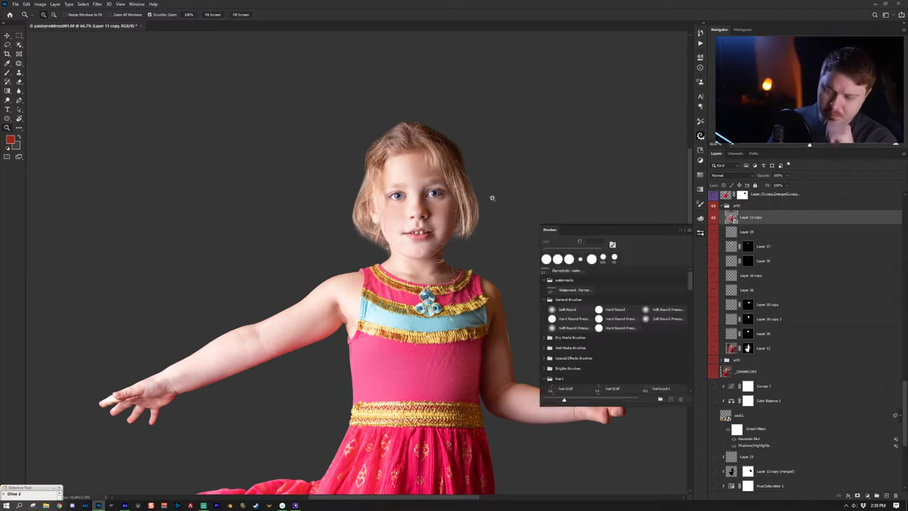
scroll(585, 344, down, 2)
scroll(584, 344, down, 2)
click(612, 339)
key(ctrl+shift+alt+n)
- Try stamping the hair brush beside the girl in red and in a colour sampled from her hair, and undo both stamps
click(222, 213)
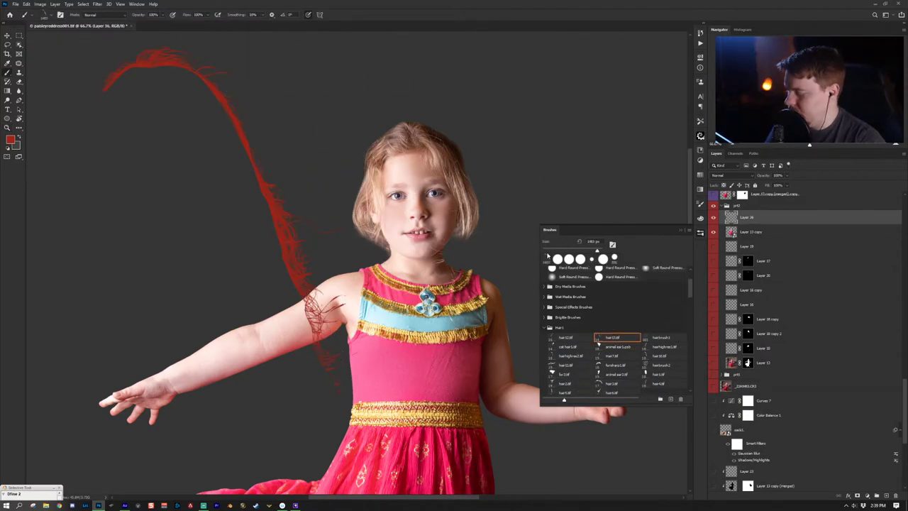
key(ctrl+z)
alt+click(358, 198)
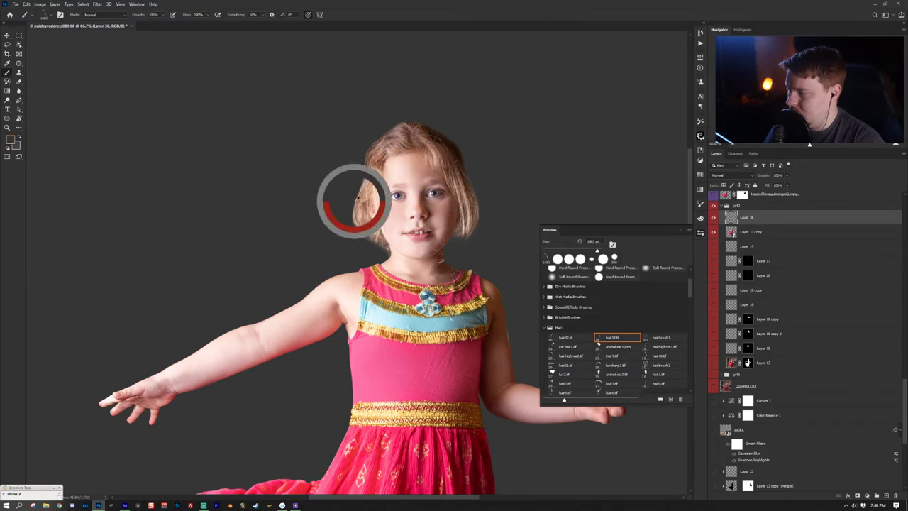
click(259, 216)
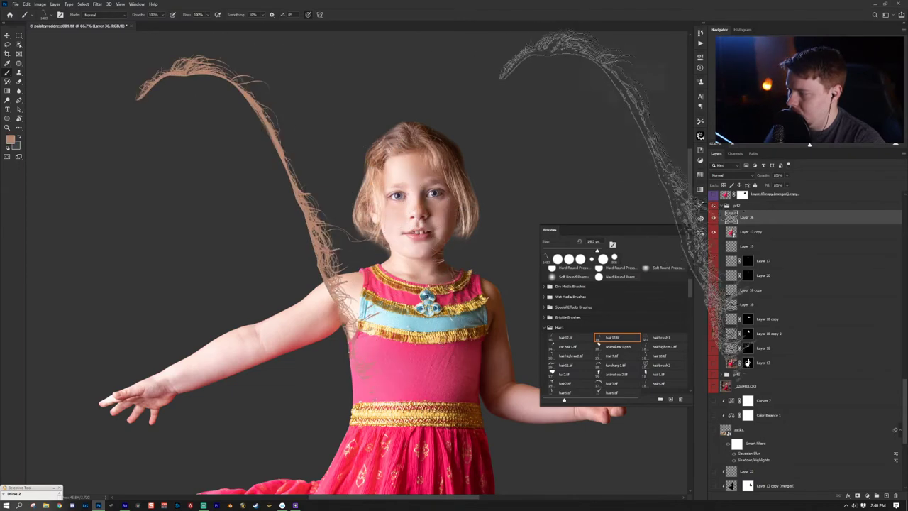
key(ctrl+z)
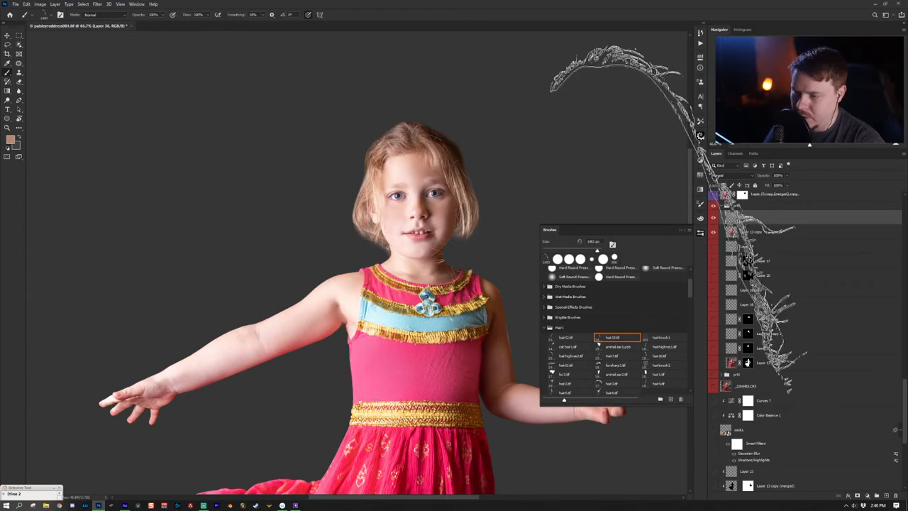
click(686, 230)
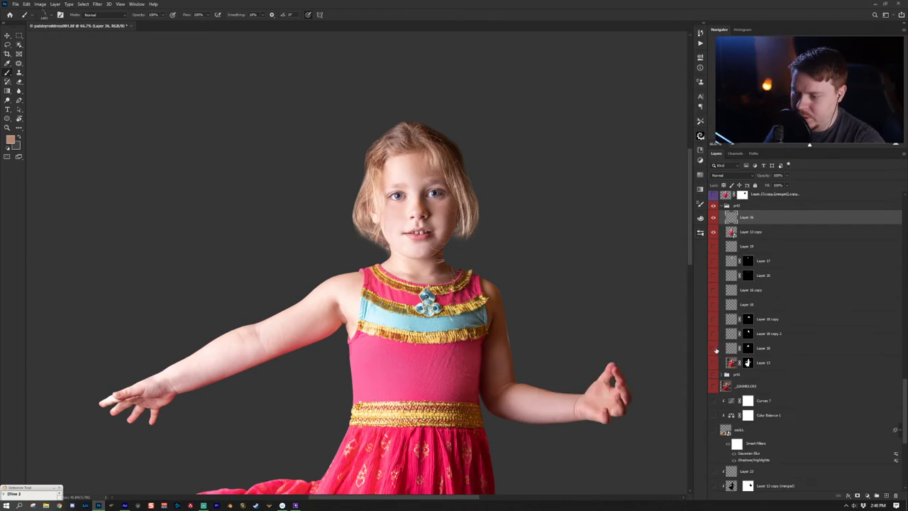
- Show all the painted hair-strand layers between Layer 13 and Layer 13 copy, and check the whole figure
drag(713, 351, 714, 321)
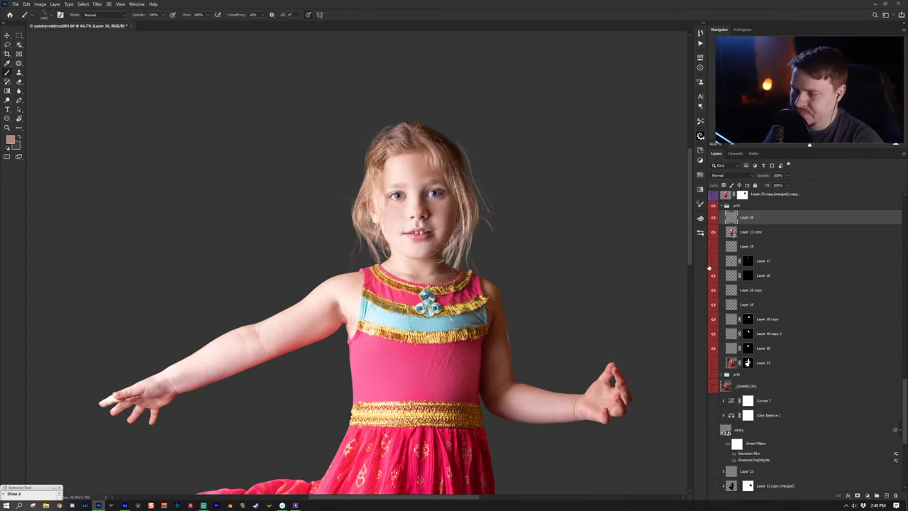
click(713, 261)
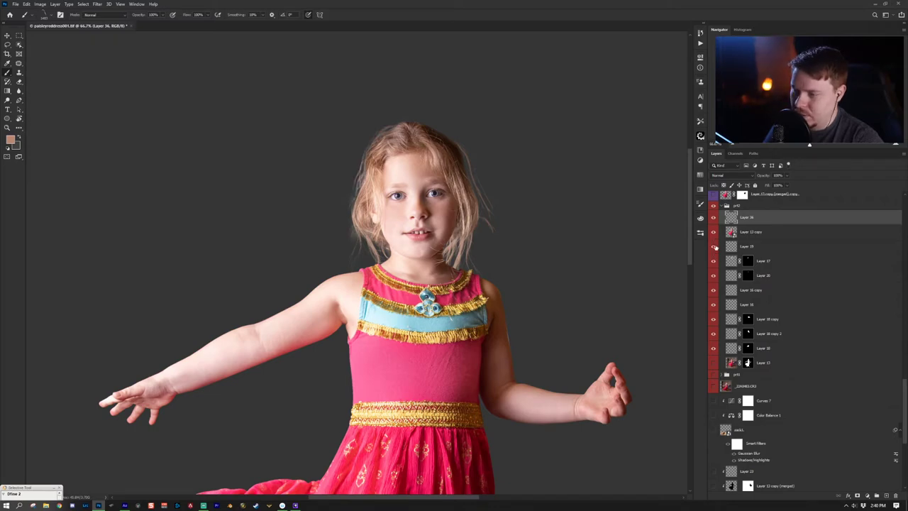
click(714, 247)
key(z)
scroll(598, 265, down, 3)
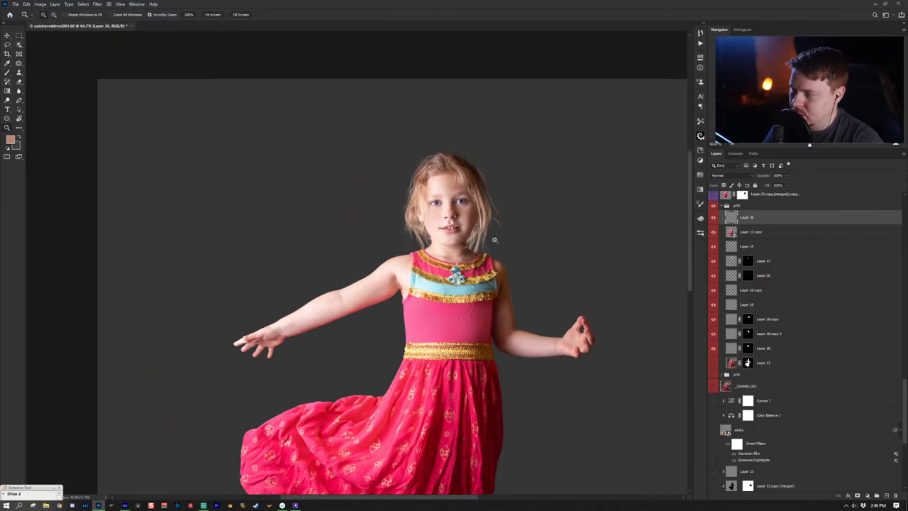
scroll(383, 209, up, 2)
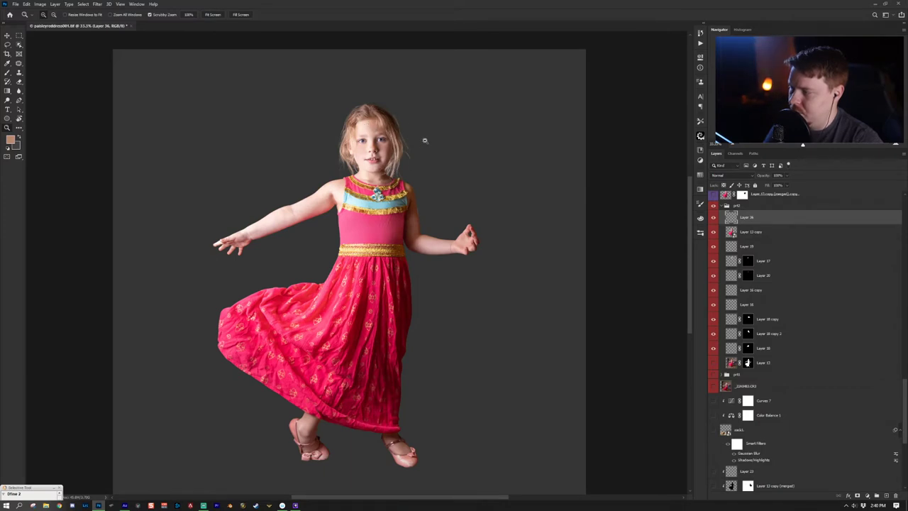
scroll(456, 195, down, 2)
scroll(434, 215, up, 1)
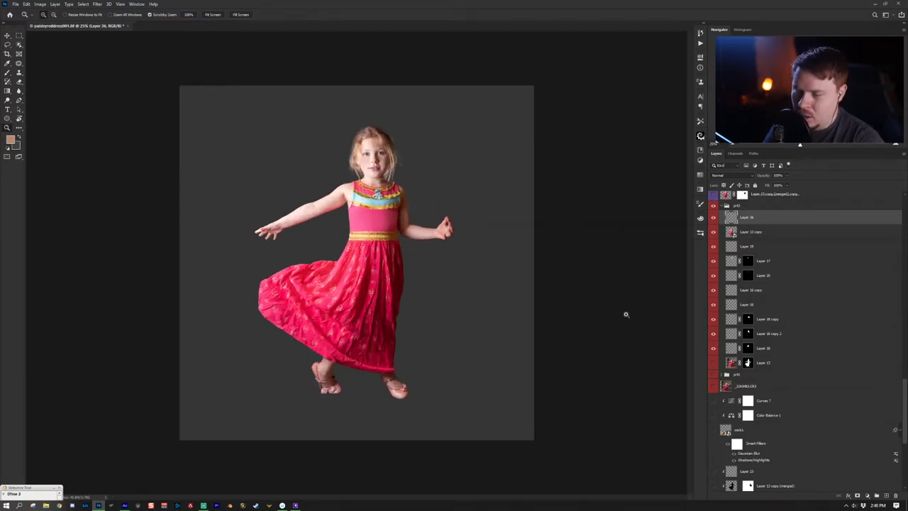
- Stamp all layers inside the girl's cutout group into a merged copy, and delete that copy
scroll(742, 273, up, 3)
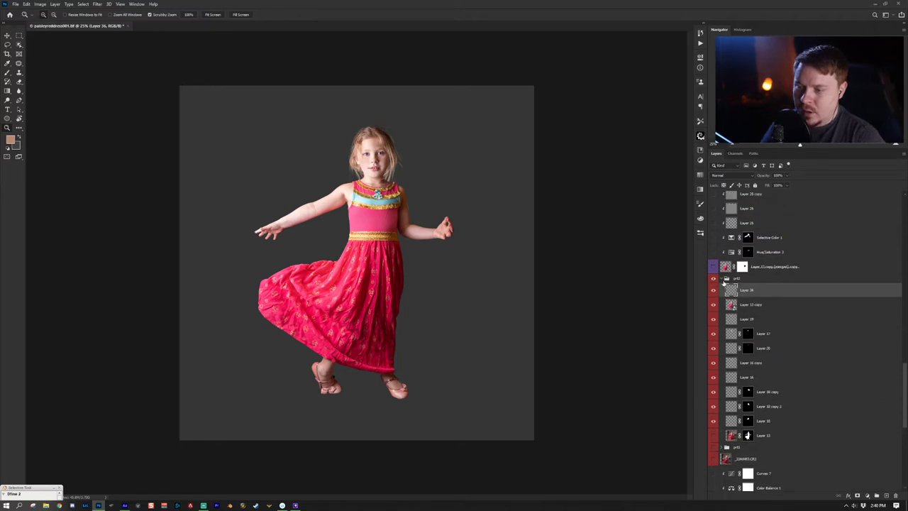
shift+click(793, 440)
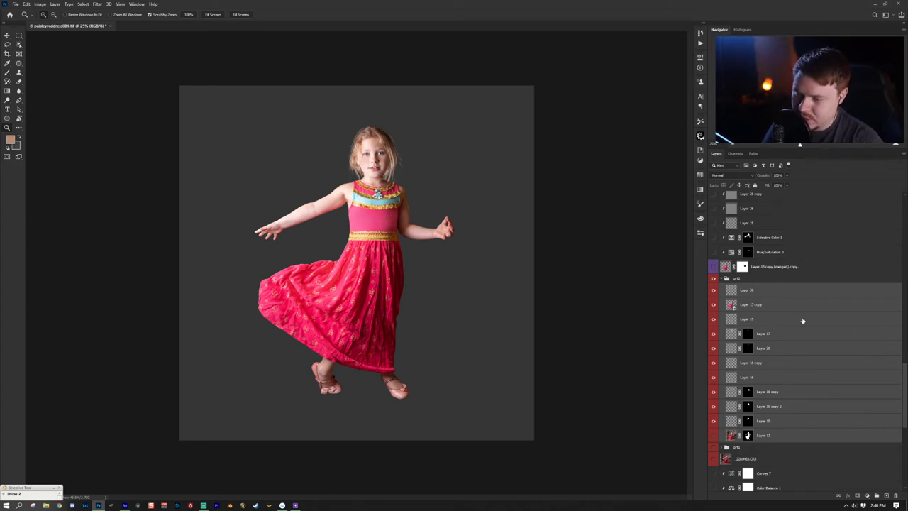
key(ctrl+alt+e)
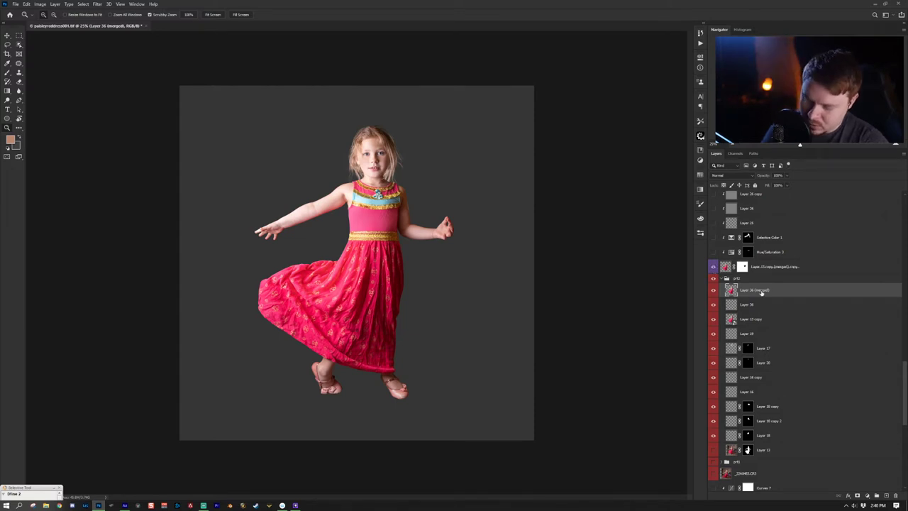
key(Delete)
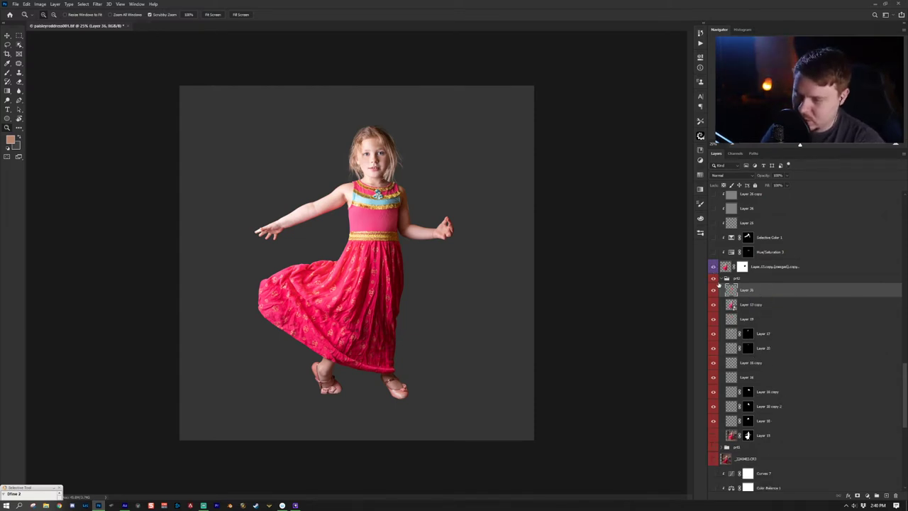
- Collapse and hide the girl's cutout group, and disable the mask on the merged girl layer directly above it
click(722, 280)
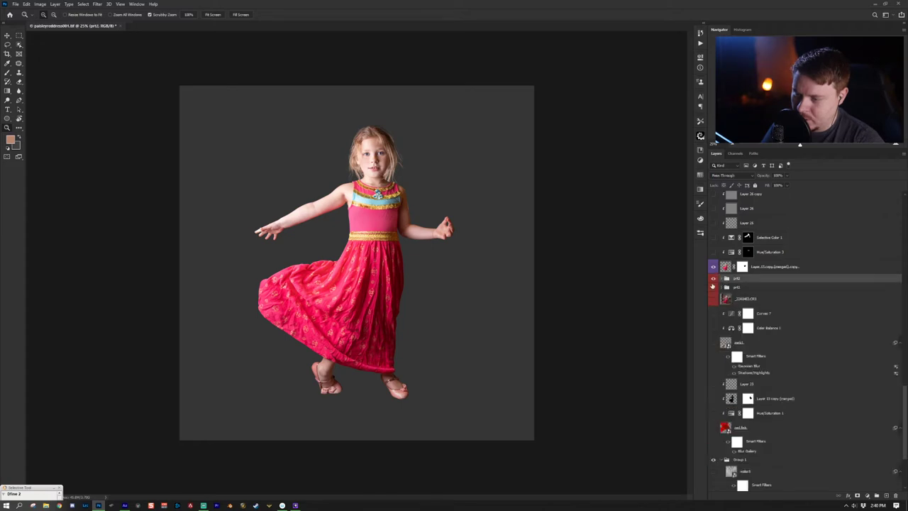
click(713, 280)
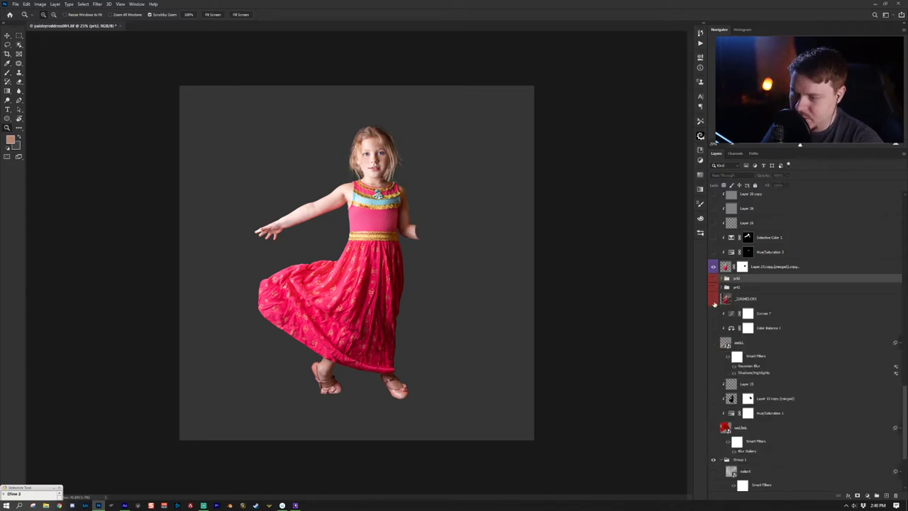
click(768, 268)
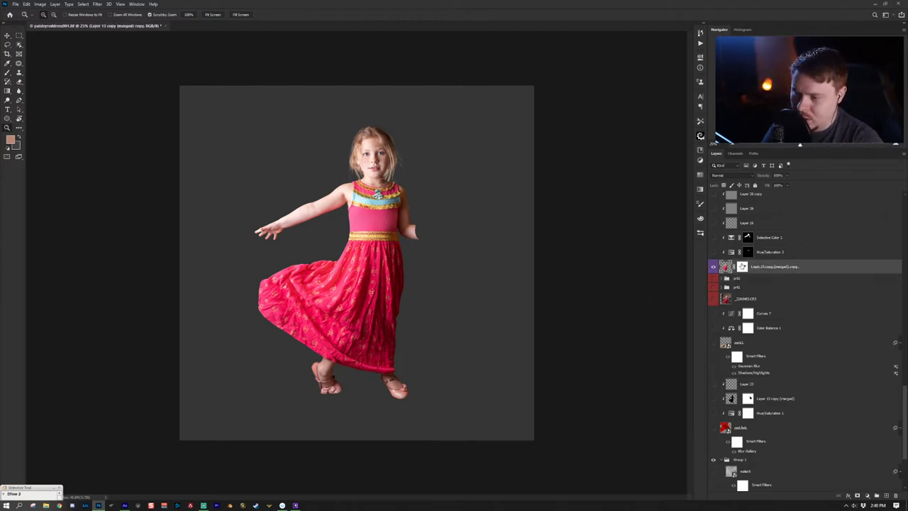
shift+click(742, 266)
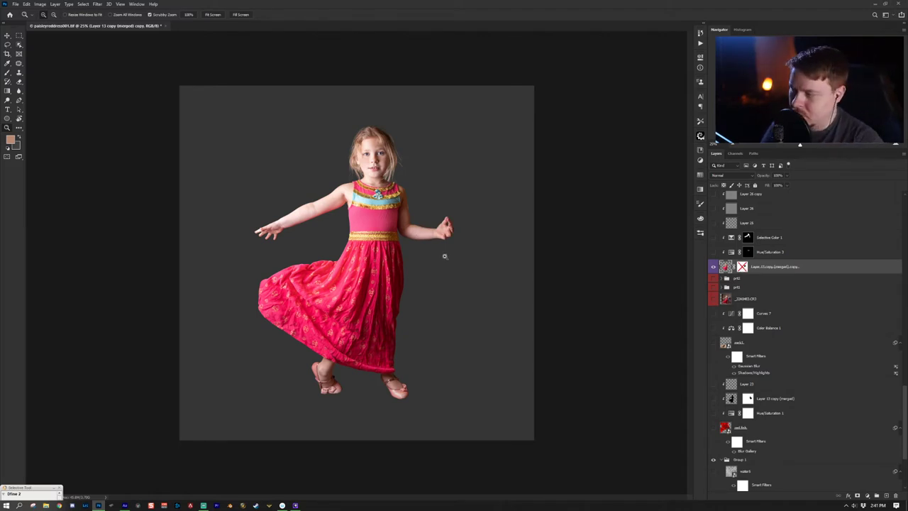
- Show the blurred beach landscape photo near the bottom of the layer stack as the background
scroll(777, 334, down, 3)
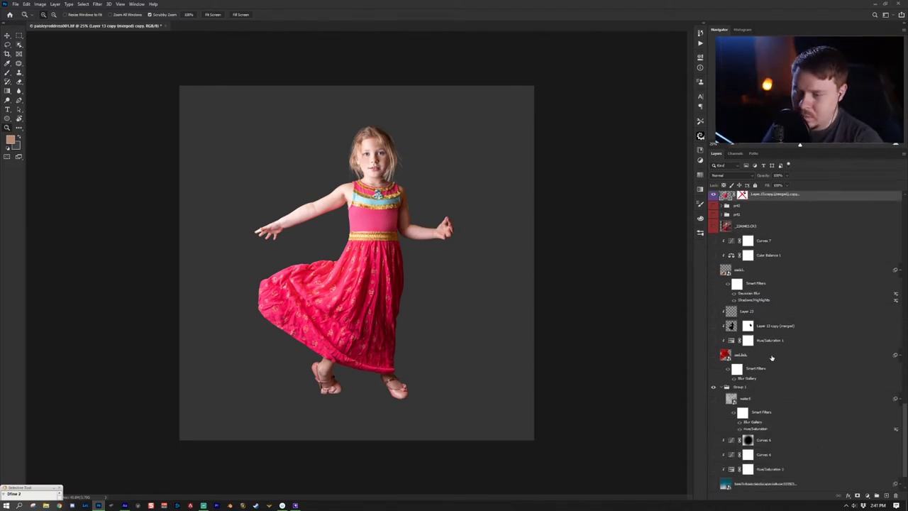
scroll(769, 371, down, 2)
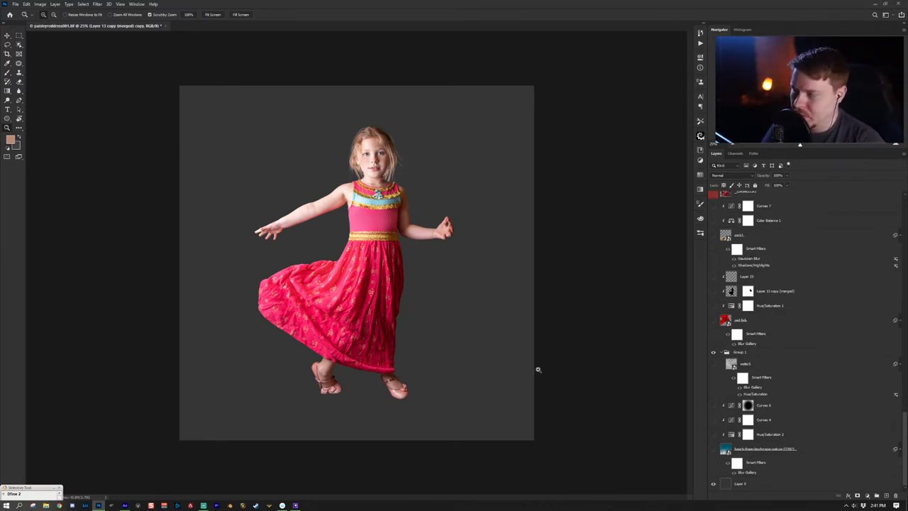
scroll(814, 398, up, 2)
scroll(777, 454, down, 2)
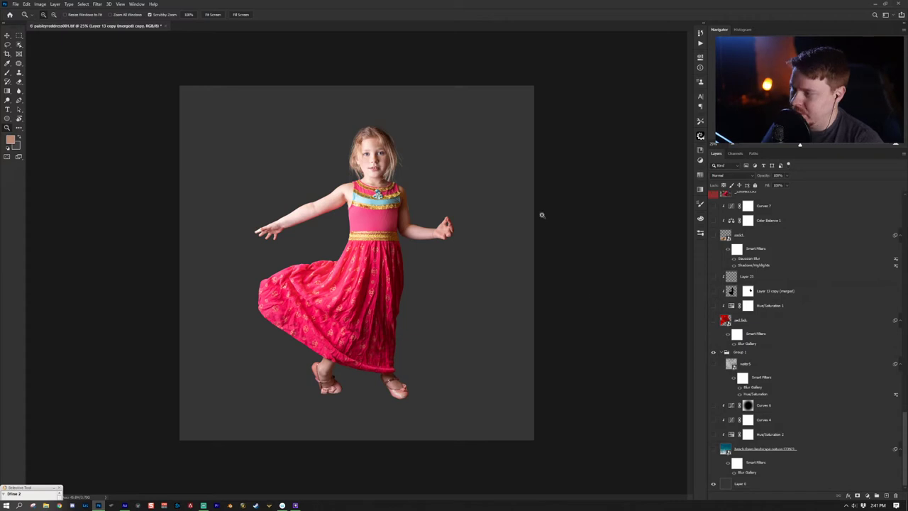
click(714, 449)
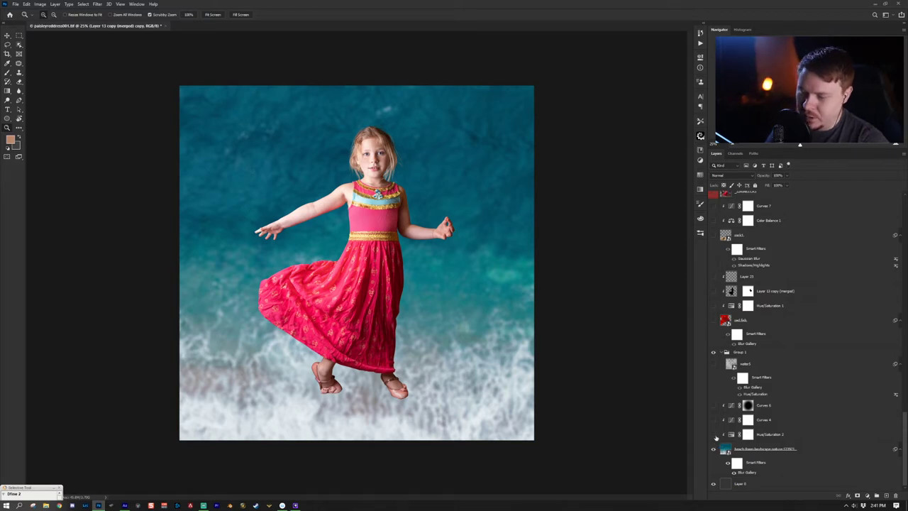
- Open the settings of Hue/Saturation 2 and turn the adjustment on over the beach photo
click(732, 436)
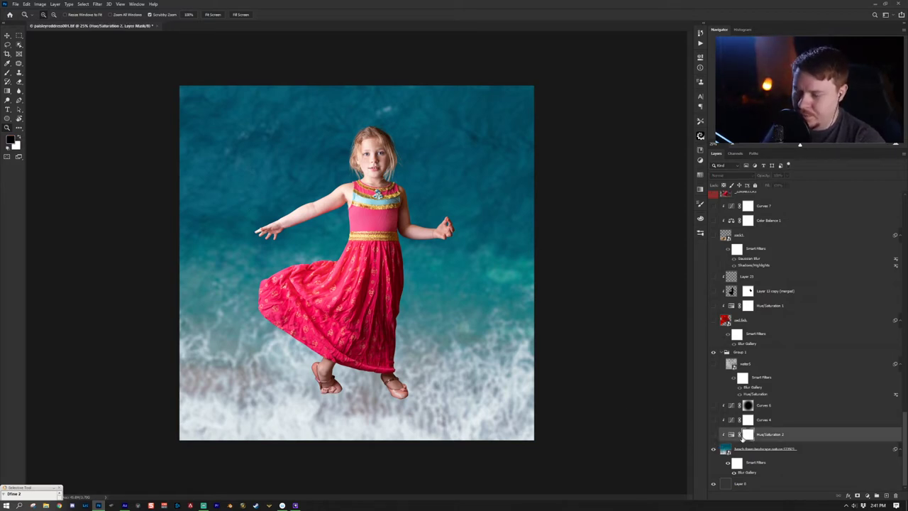
double_click(731, 434)
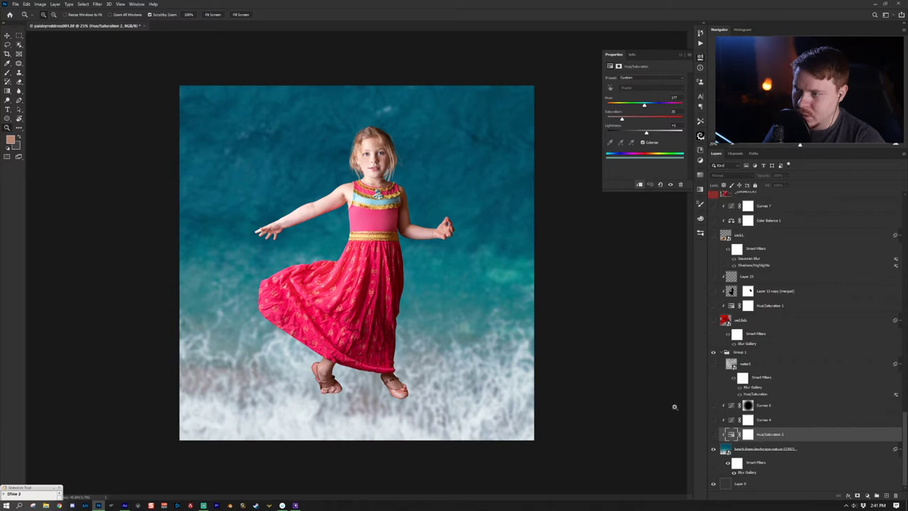
click(714, 435)
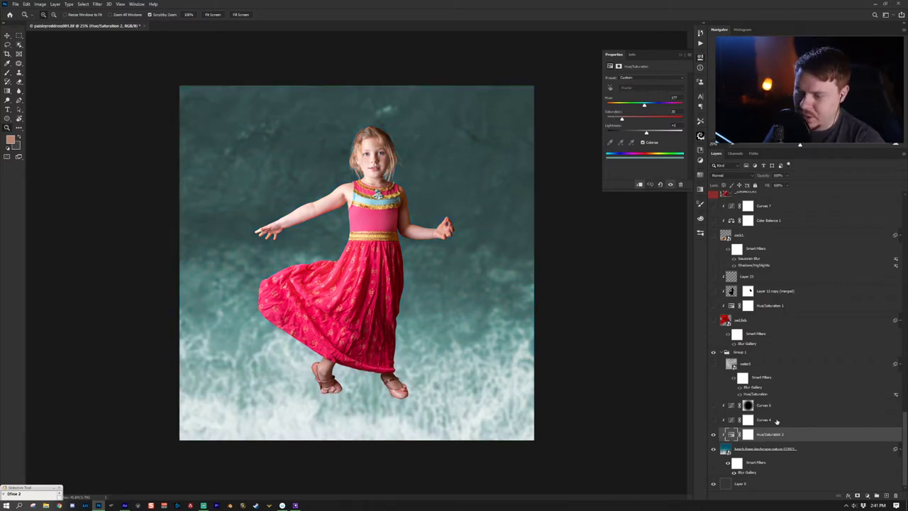
click(866, 496)
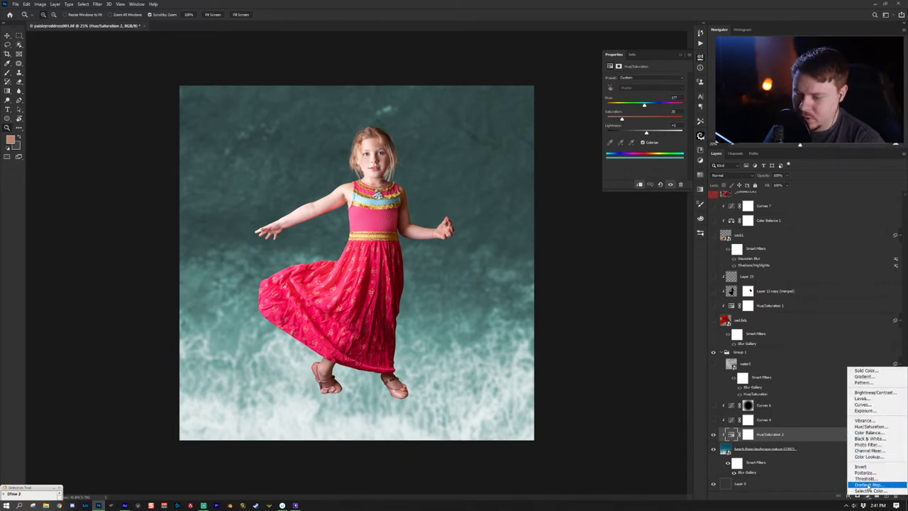
click(796, 426)
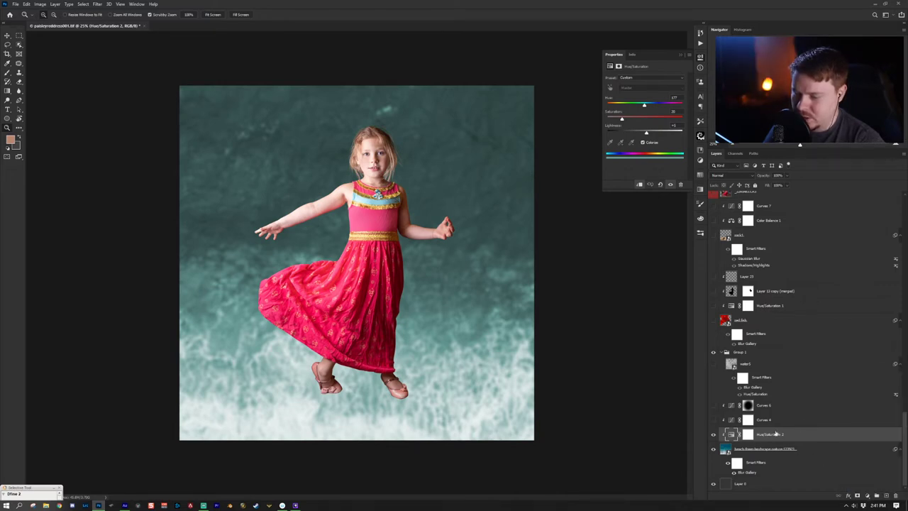
- Turn on the Curves 4 contrast adjustment and the masked Curves 6 vignette over the beach background
click(803, 423)
click(714, 421)
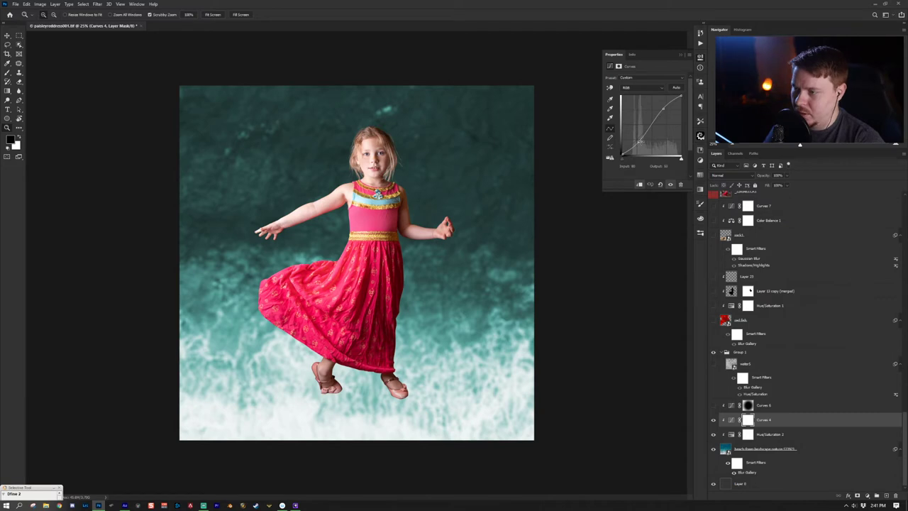
click(787, 407)
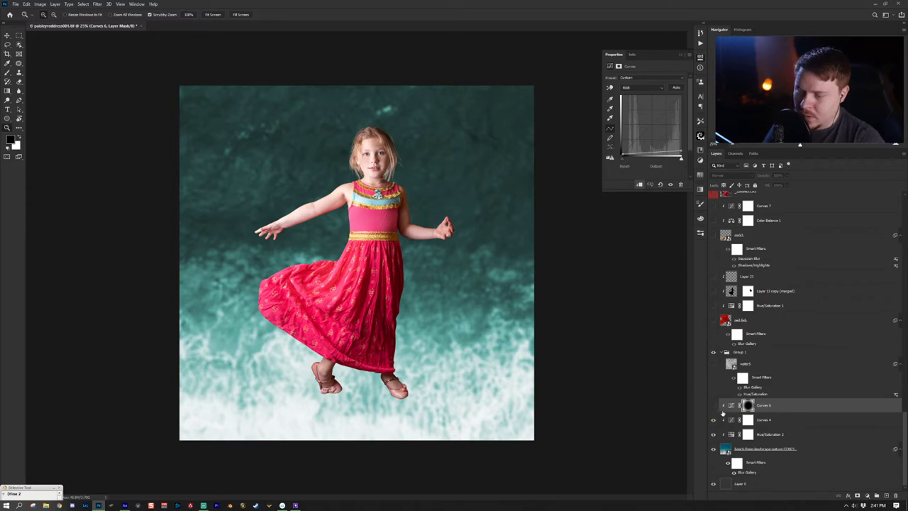
click(714, 406)
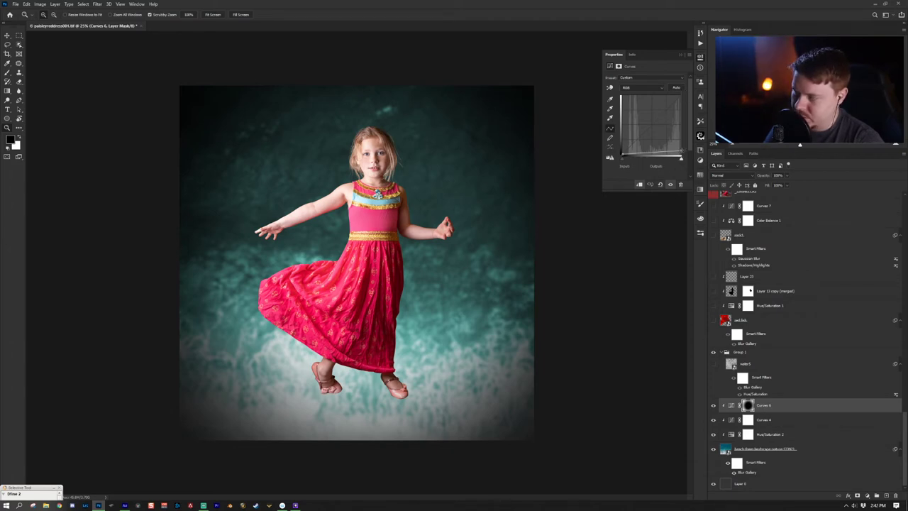
- Choose the Soft Round brush for mask painting and compare the background with and without the Curves 6 vignette
key(b)
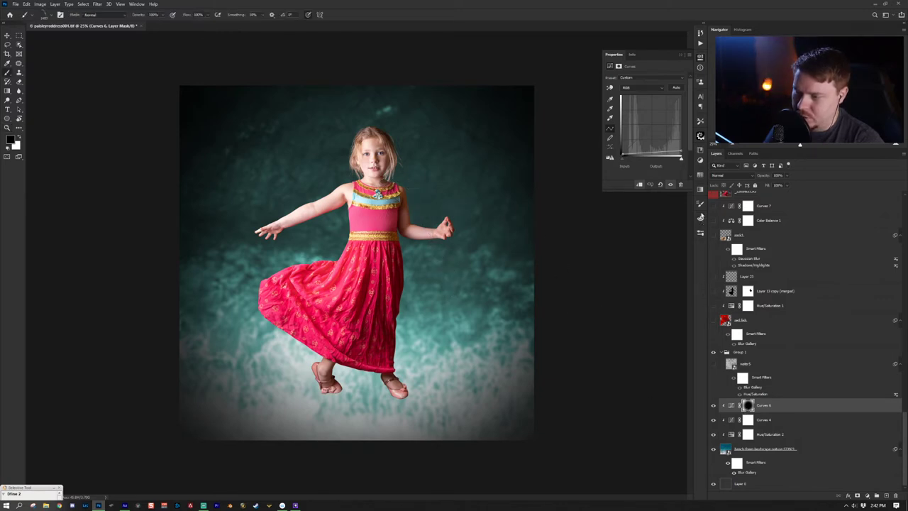
click(702, 231)
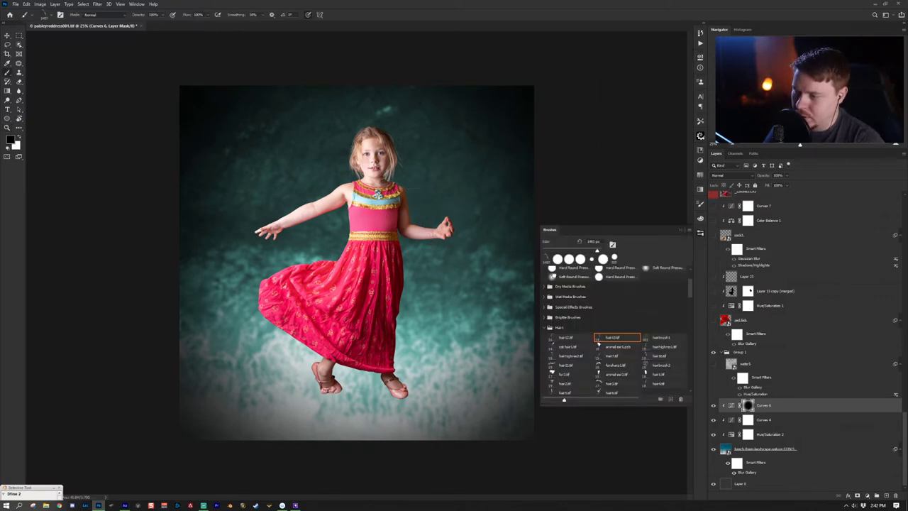
scroll(578, 281, up, 1)
click(572, 271)
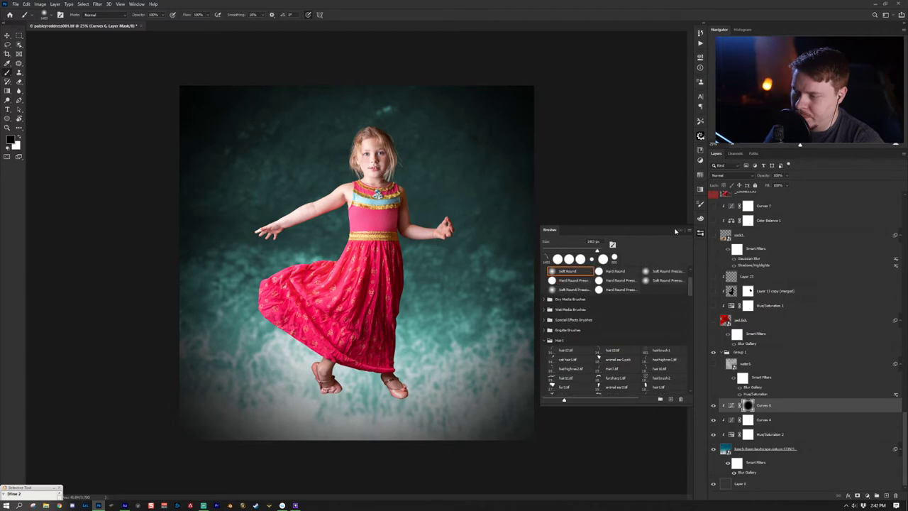
click(701, 232)
click(713, 406)
click(713, 406)
- Show the Color Dodge water texture layer in Group 1, and inspect it alone and against the background
click(752, 364)
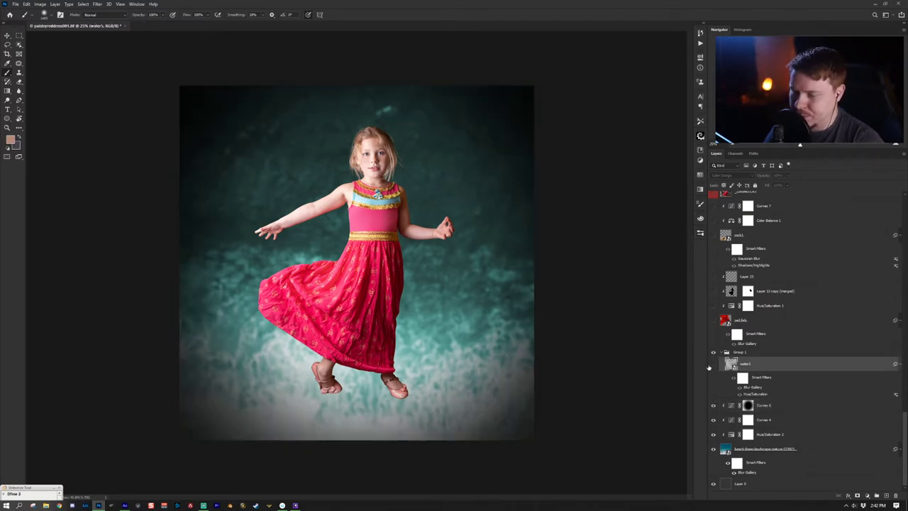
click(713, 364)
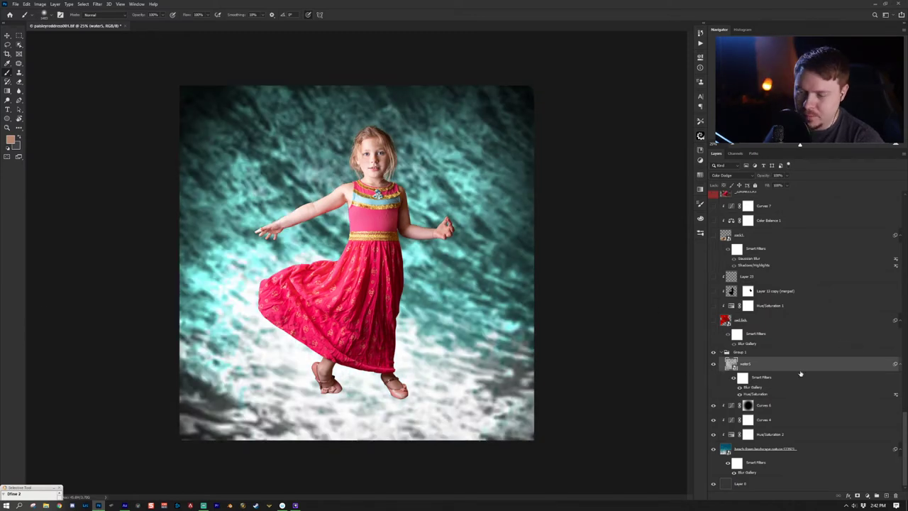
alt+click(713, 365)
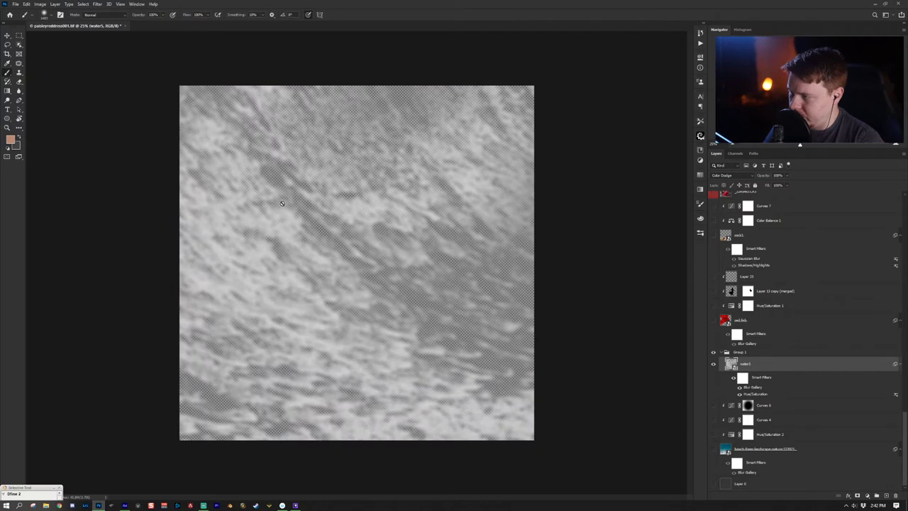
key(z)
alt+click(566, 287)
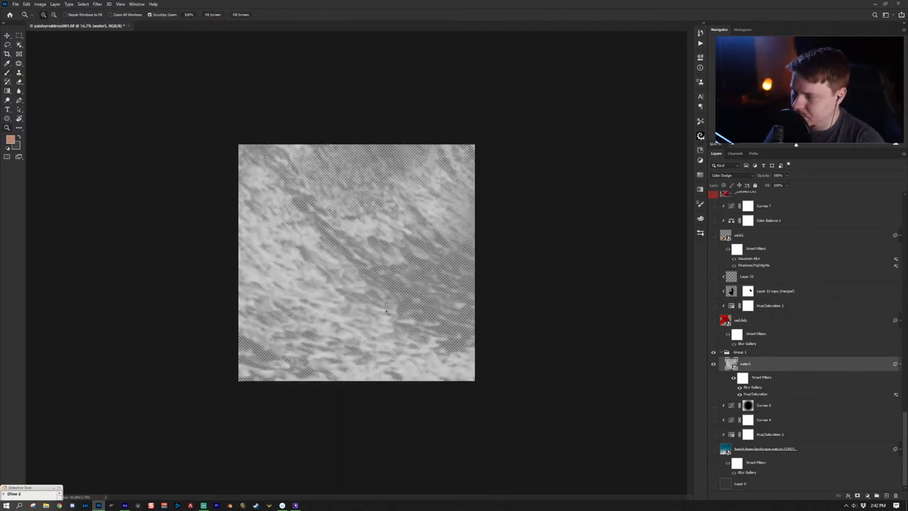
alt+click(714, 364)
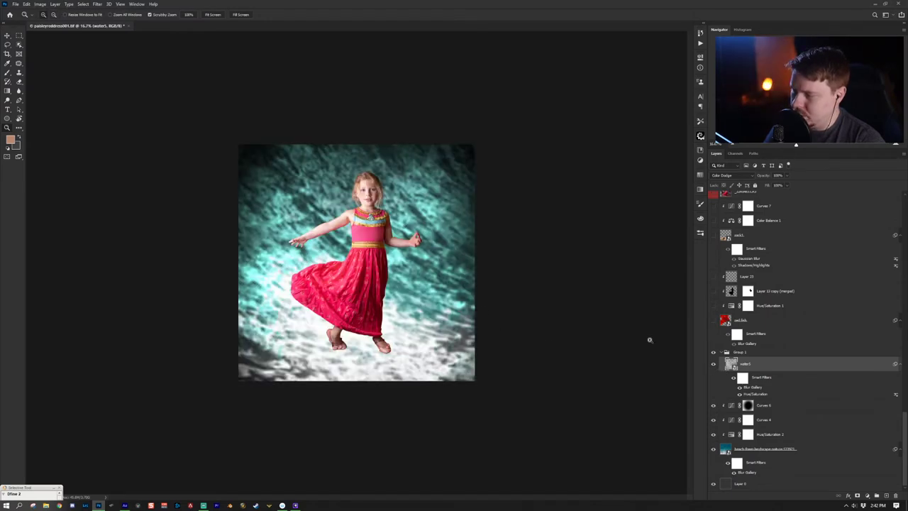
click(714, 364)
click(714, 364)
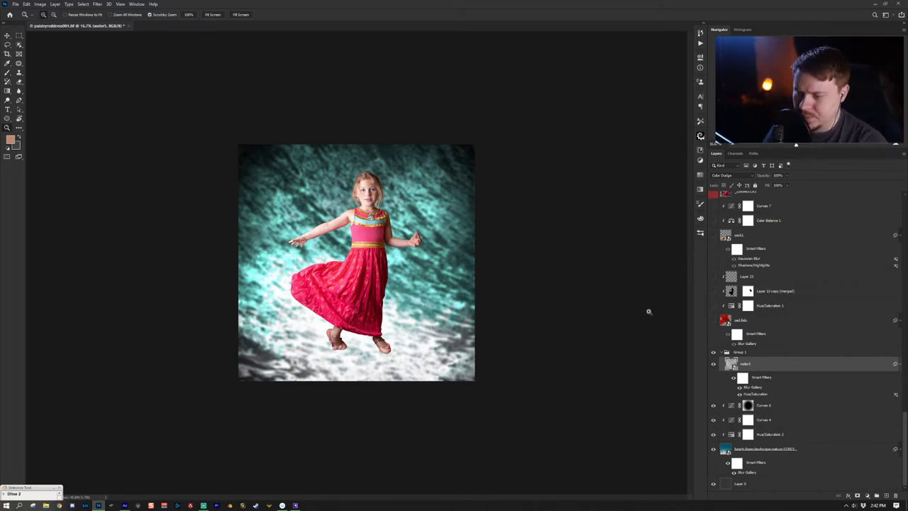
- Show the red fish layer behind the girl and re-enable the layer mask on the merged girl layer
click(764, 326)
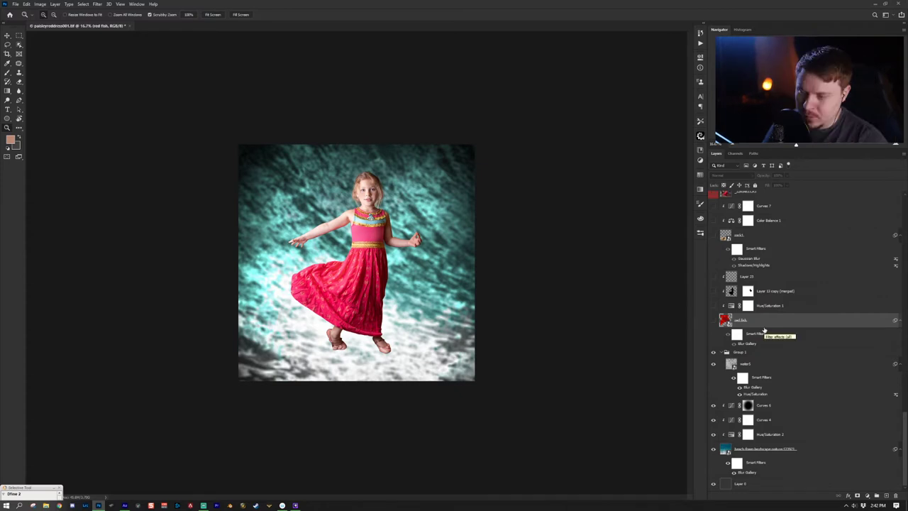
click(715, 320)
click(715, 320)
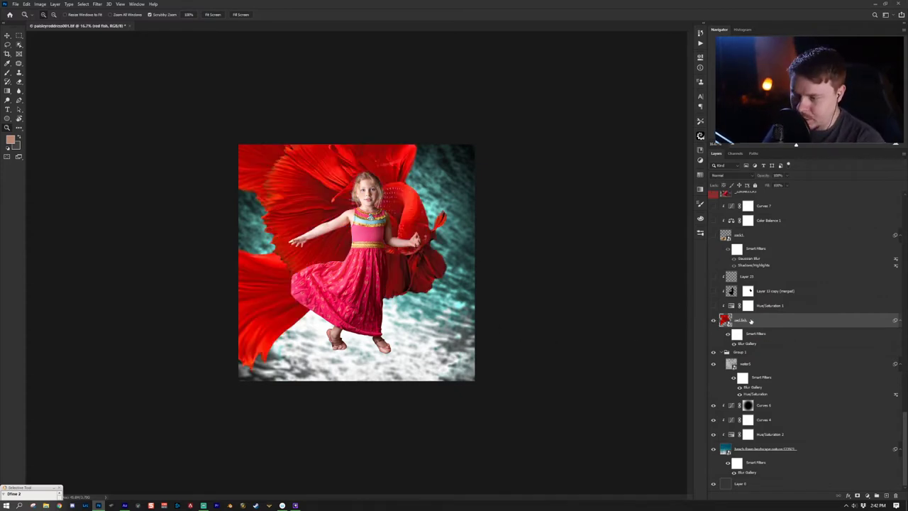
scroll(788, 305, up, 5)
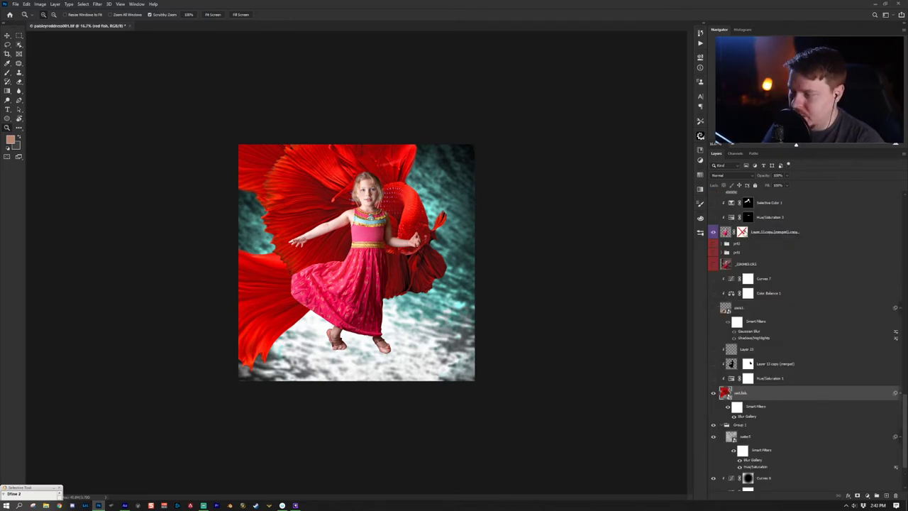
shift+click(742, 232)
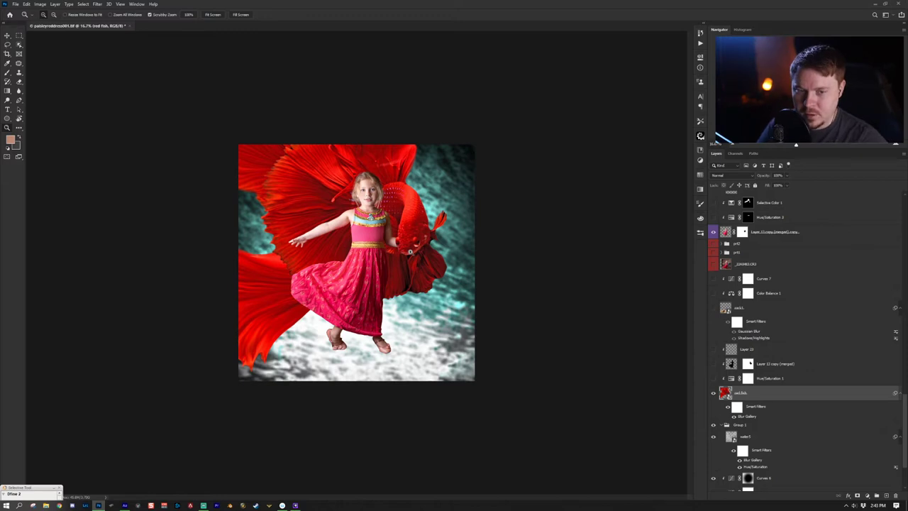
- Turn on Hue/Saturation 1 over the red fish and open its settings
scroll(779, 362, down, 2)
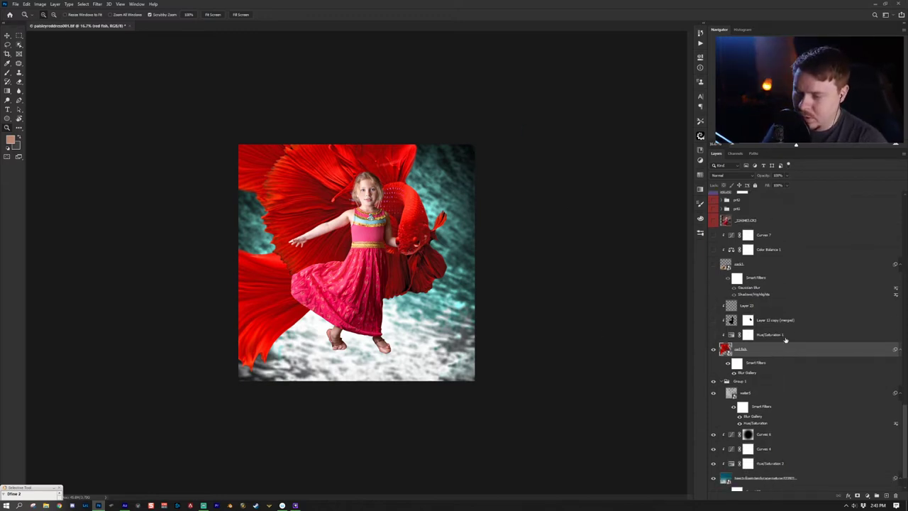
click(780, 335)
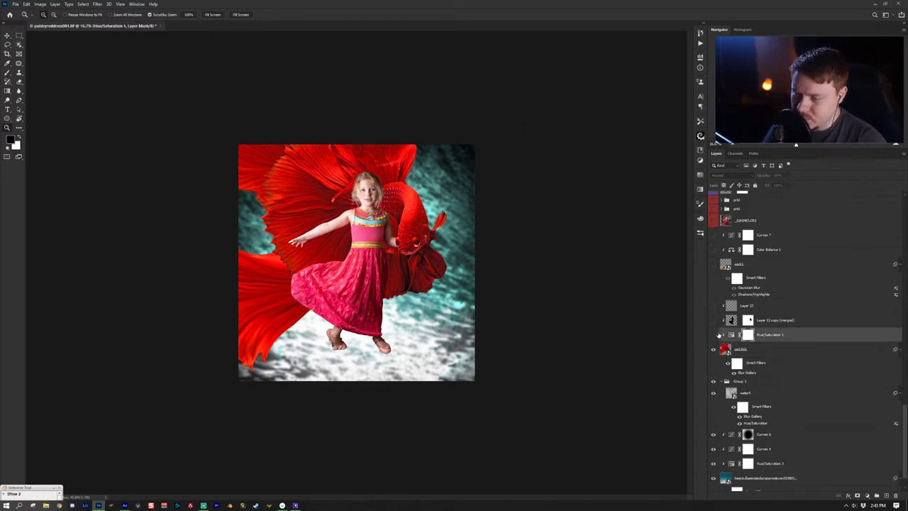
key(ctrl+alt+e)
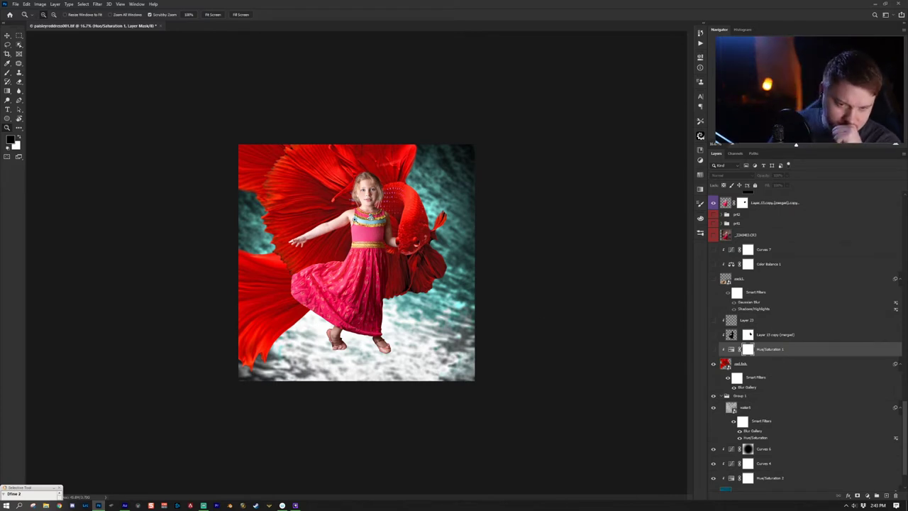
click(715, 350)
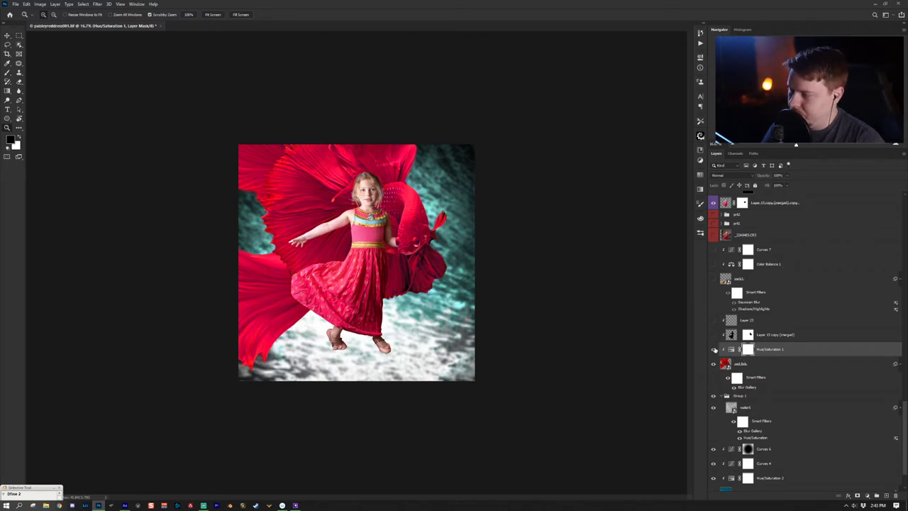
double_click(731, 350)
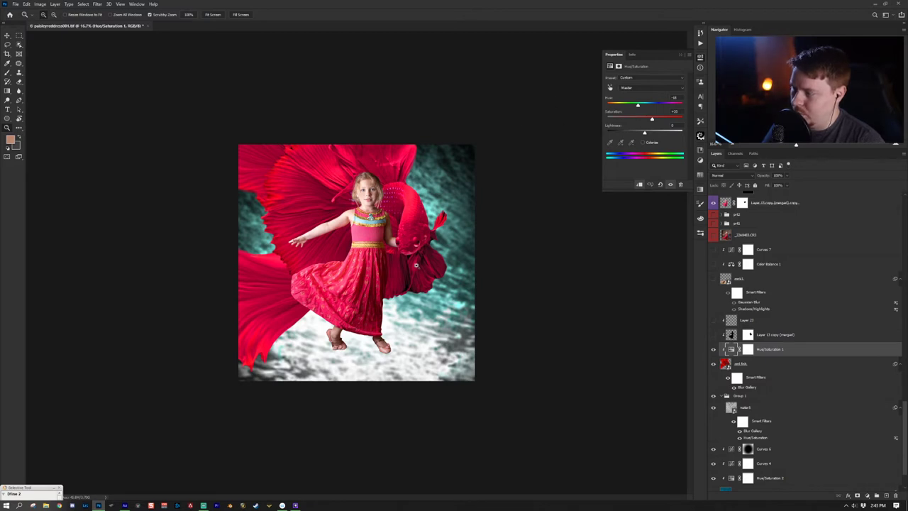
- Show the Multiply shadow layer, Layer 13 copy (merged), clipped to the red fish
click(772, 335)
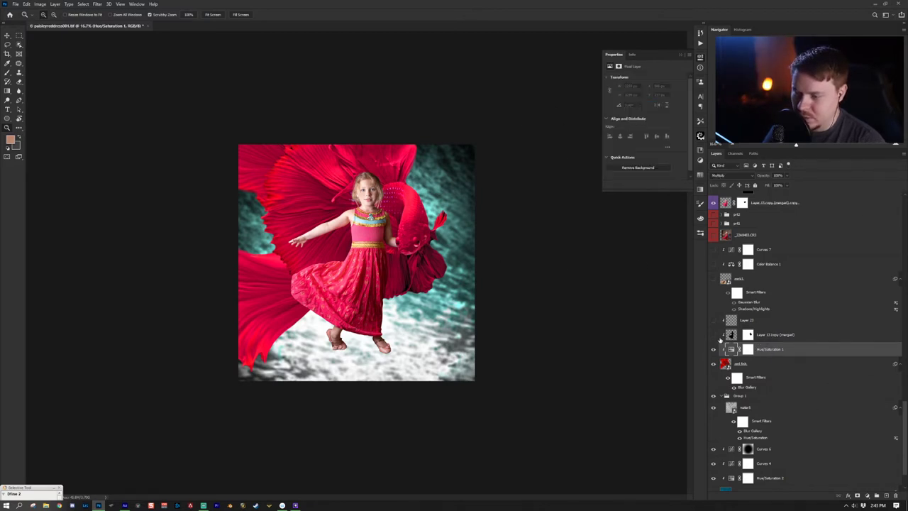
click(713, 335)
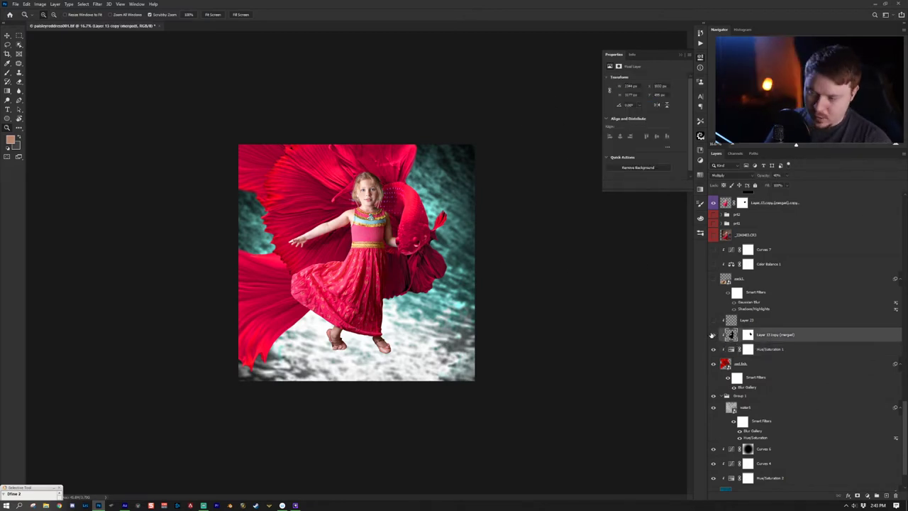
- Load the shadow layer's girl-shaped outline as a selection and fill it with black on a new layer above
ctrl+click(732, 334)
key(ctrl+shift+alt+n)
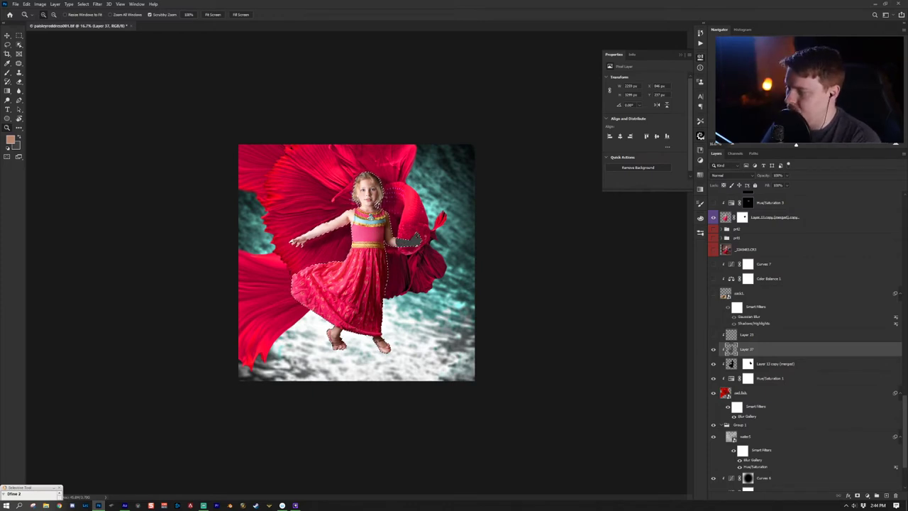
key(ctrl+BackSpace)
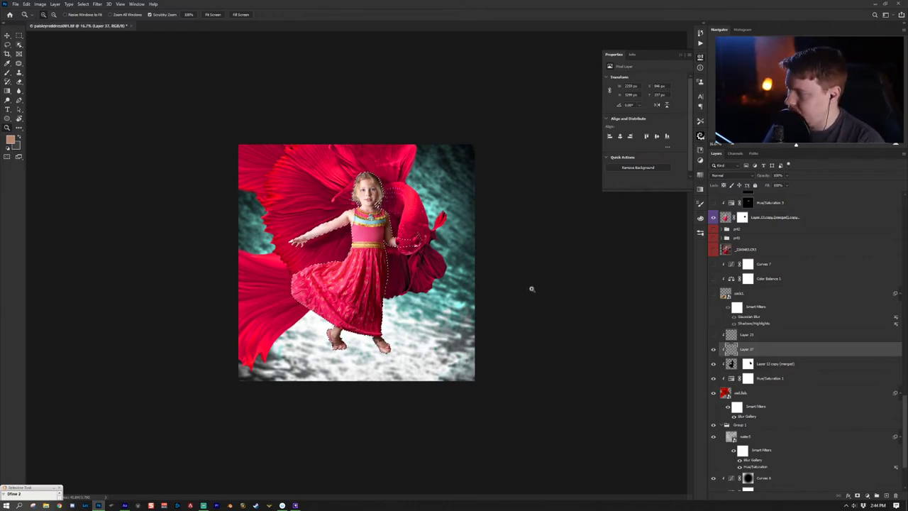
key(d)
key(x)
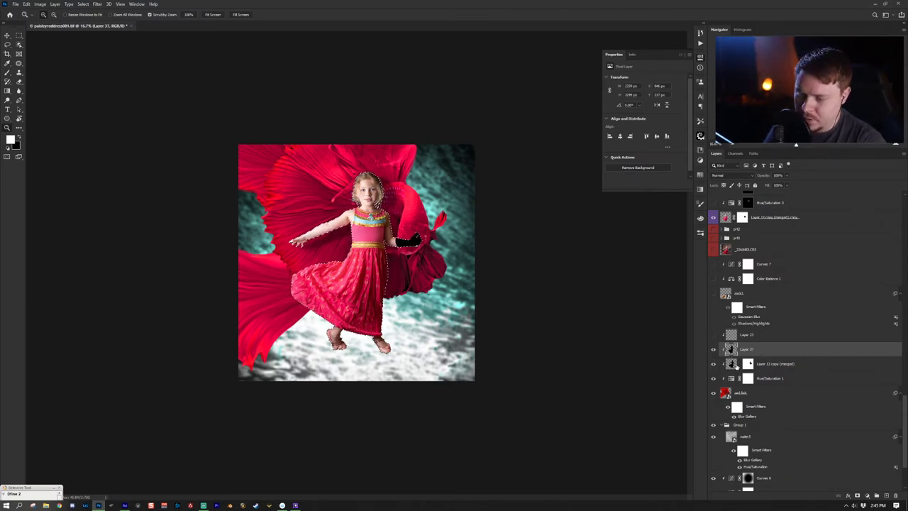
- Delete the new black-filled layer above the shadow and clear the girl-shaped selection
drag(807, 350, 895, 496)
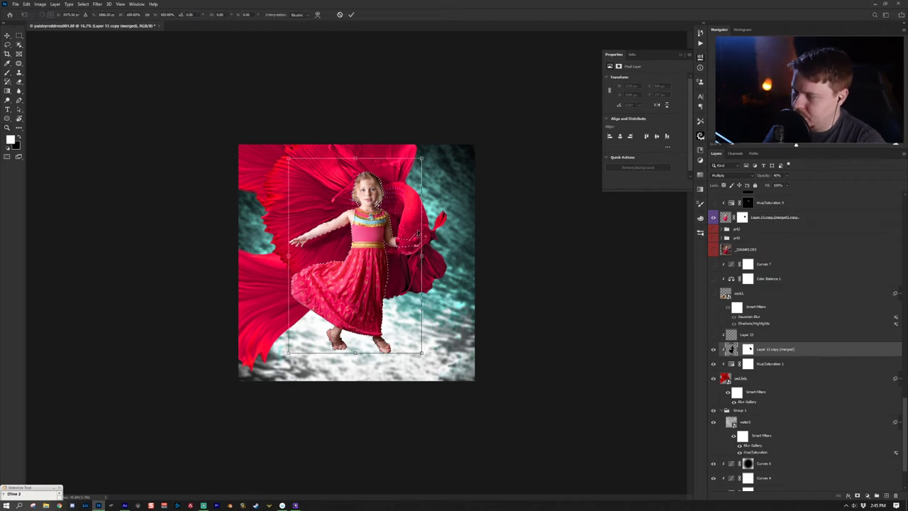
key(Delete)
key(ctrl+d)
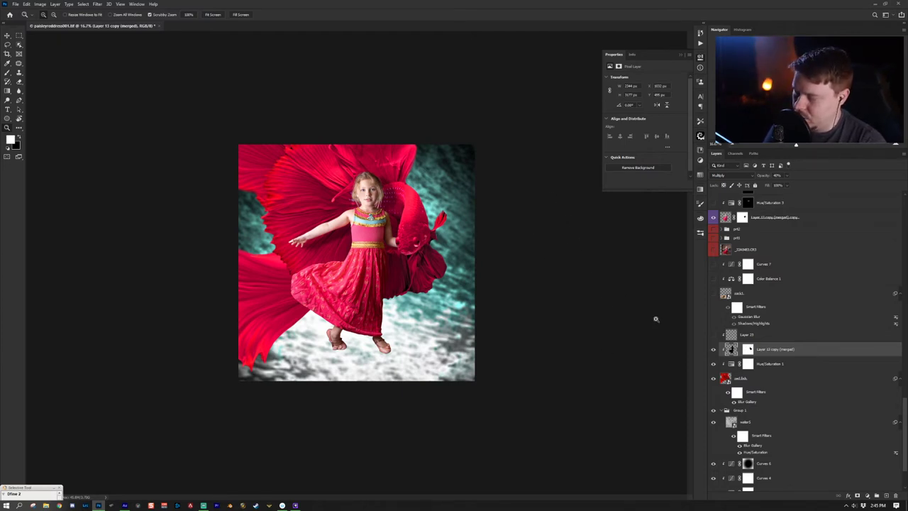
- Look through the blur filters without applying one, and compare the fish with and without the shadow layer
click(97, 4)
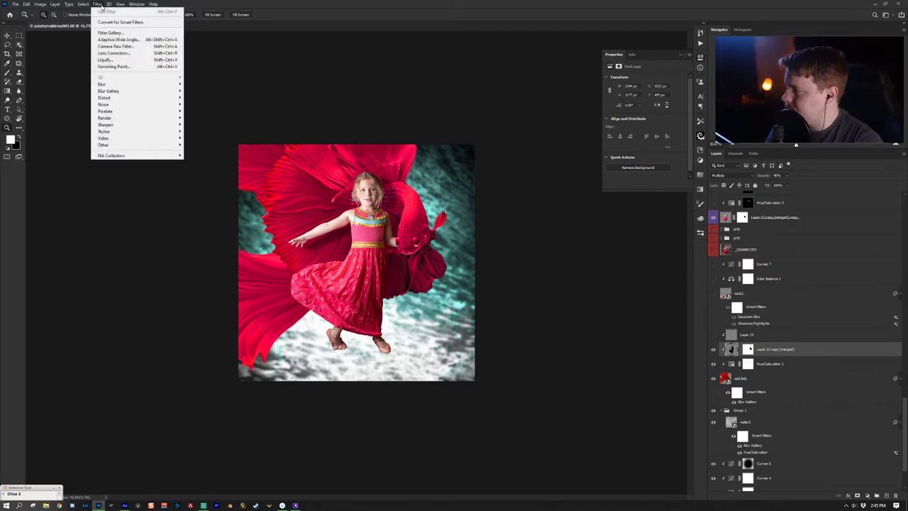
mouse_move(165, 84)
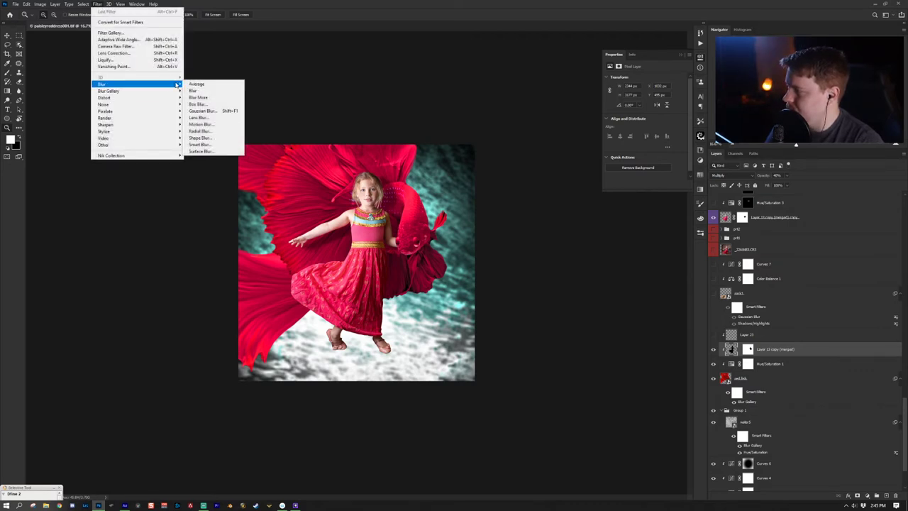
click(846, 353)
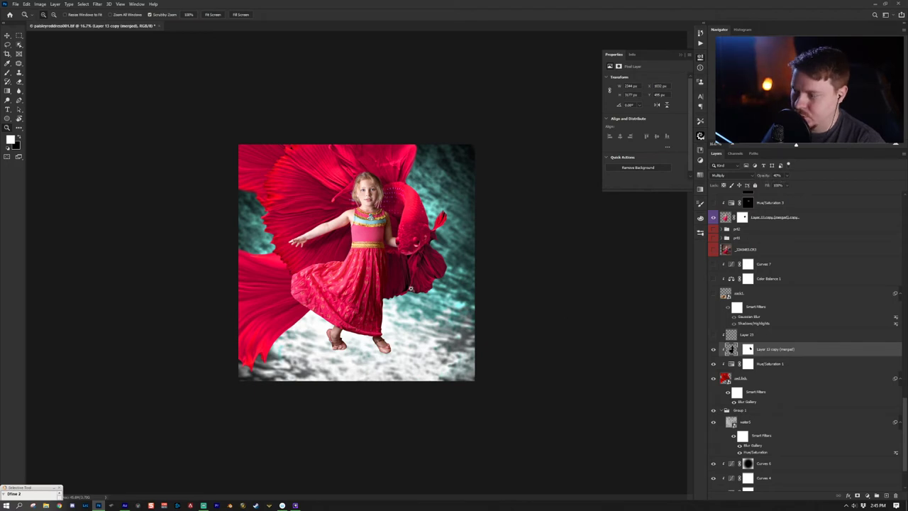
click(714, 351)
click(714, 351)
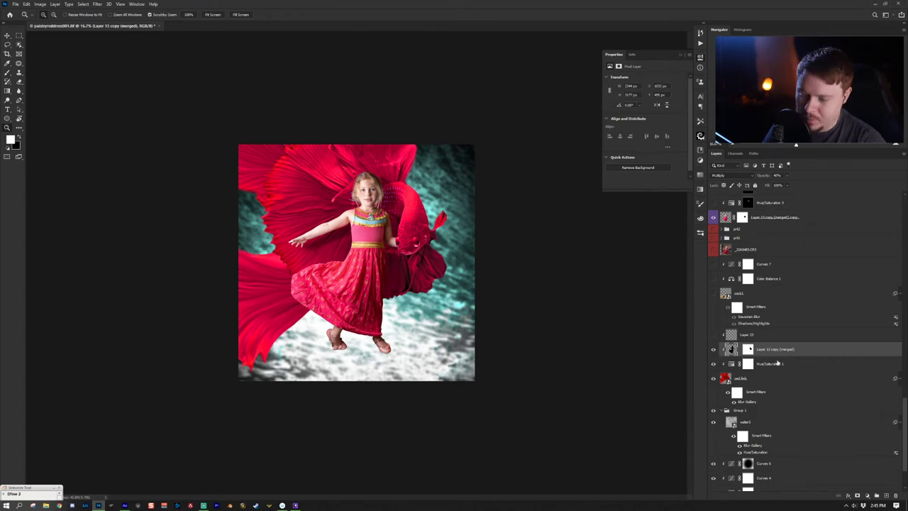
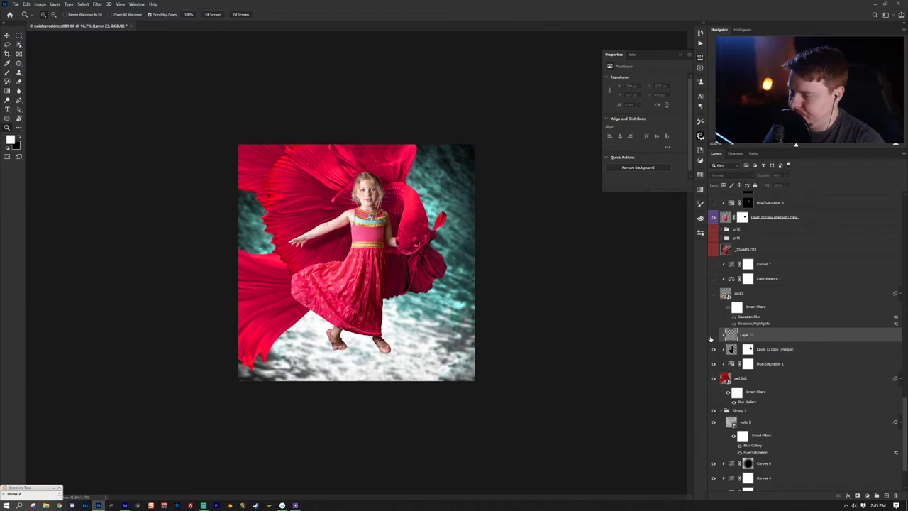
- Show the rock1 layer beneath the girl and compare it in isolation with the other layers
click(713, 307)
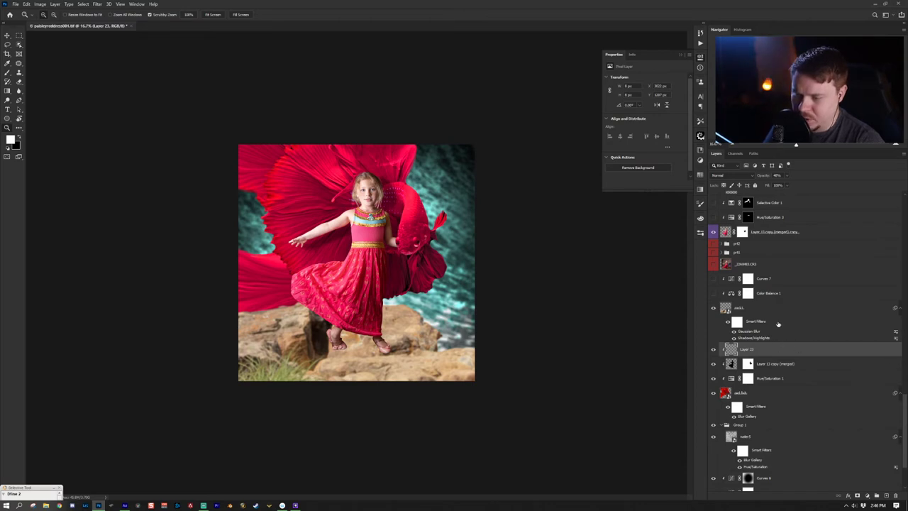
click(752, 309)
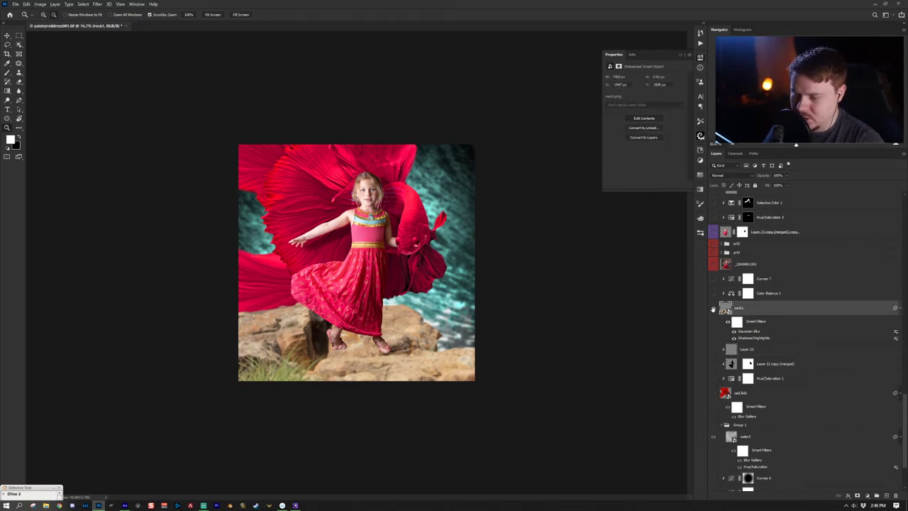
alt+click(713, 309)
alt+click(713, 309)
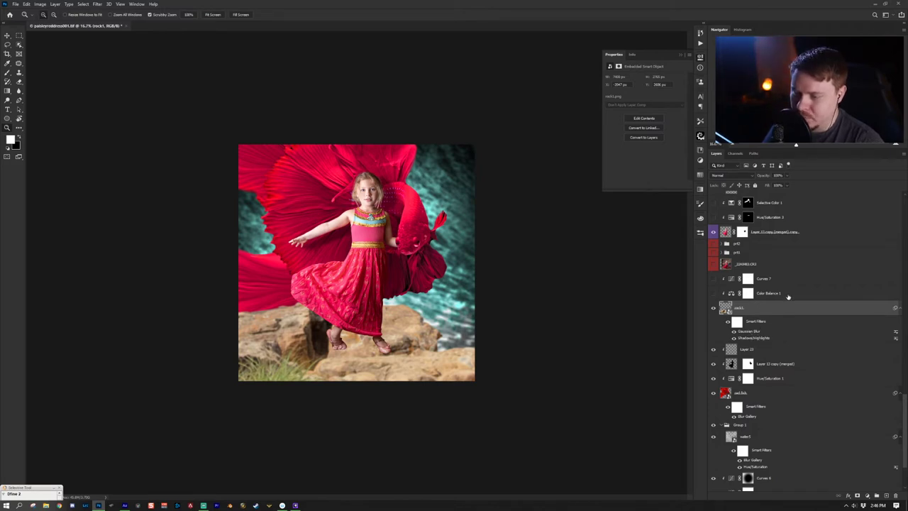
- Show the Color Balance 1 and Curves 7 adjustments clipped to the rocks
click(714, 293)
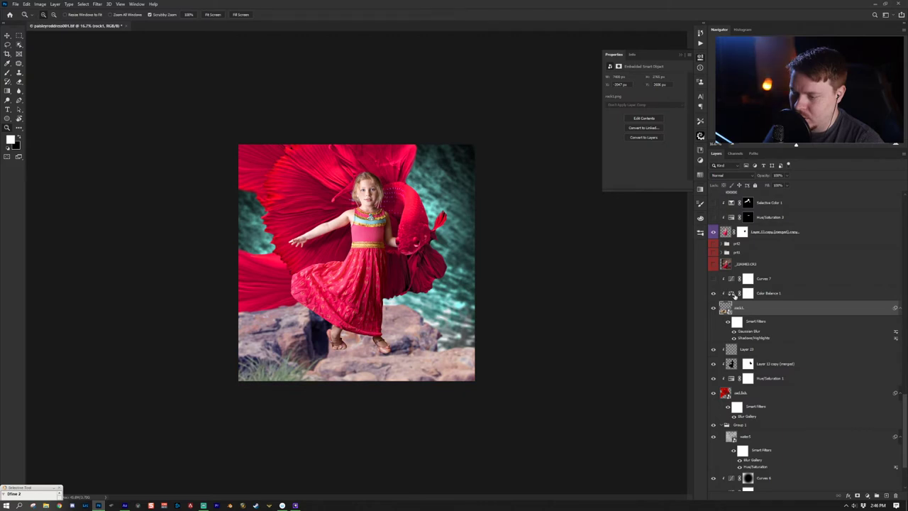
click(733, 294)
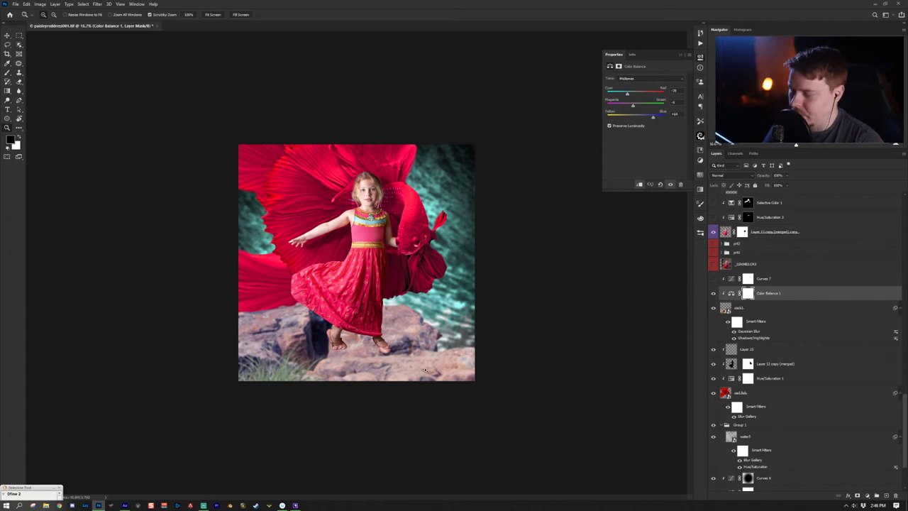
click(781, 279)
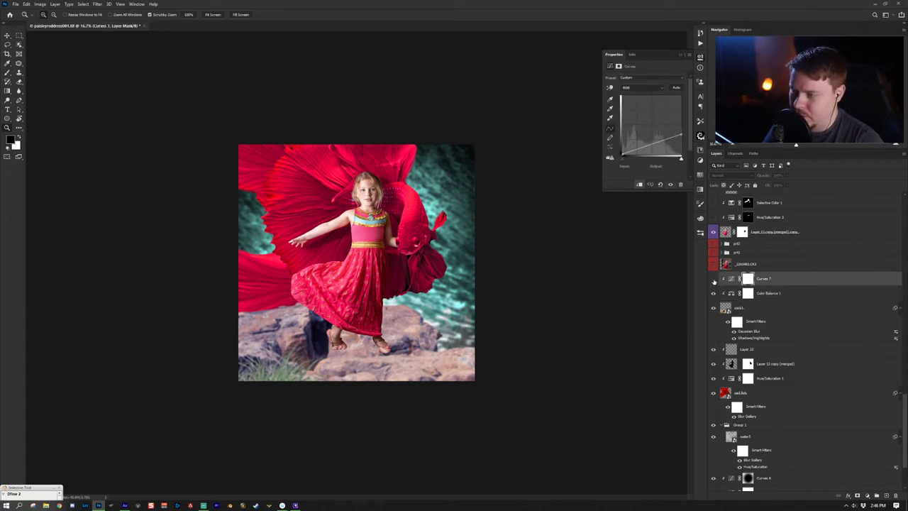
click(714, 279)
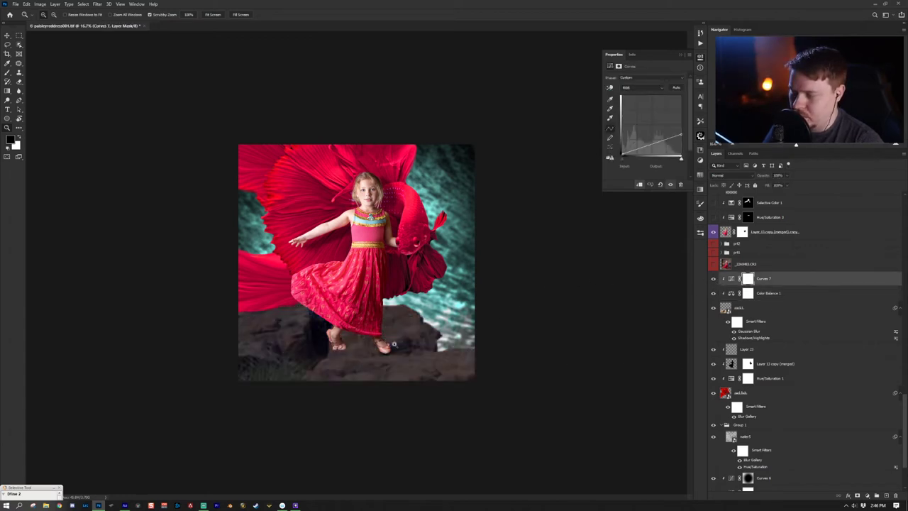
scroll(783, 319, up, 1)
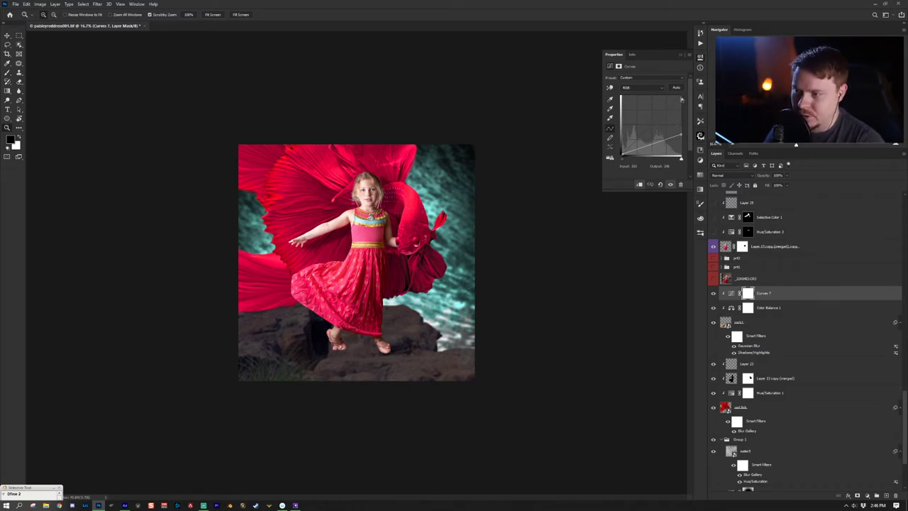
- Show the Hue/Saturation 3 adjustment clipped to the girl and compare the dress collar with and without it
click(780, 278)
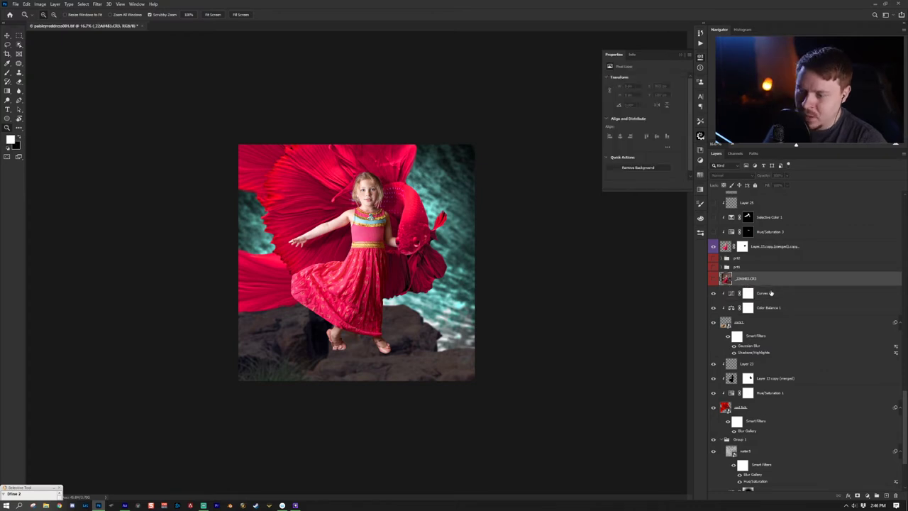
scroll(775, 283, up, 2)
click(772, 276)
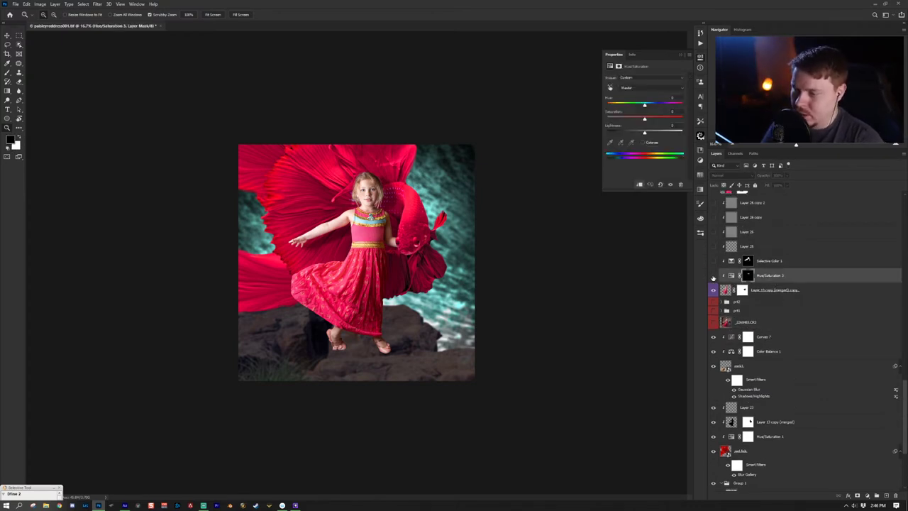
click(714, 277)
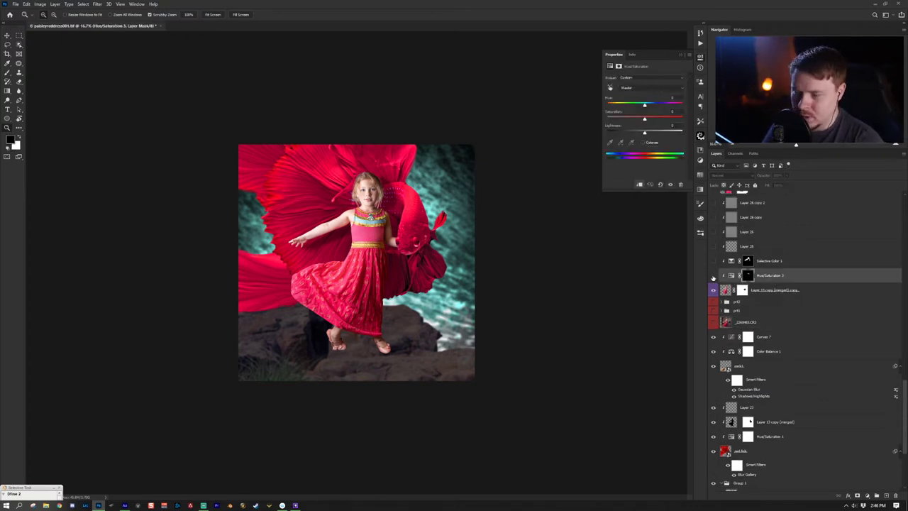
click(714, 277)
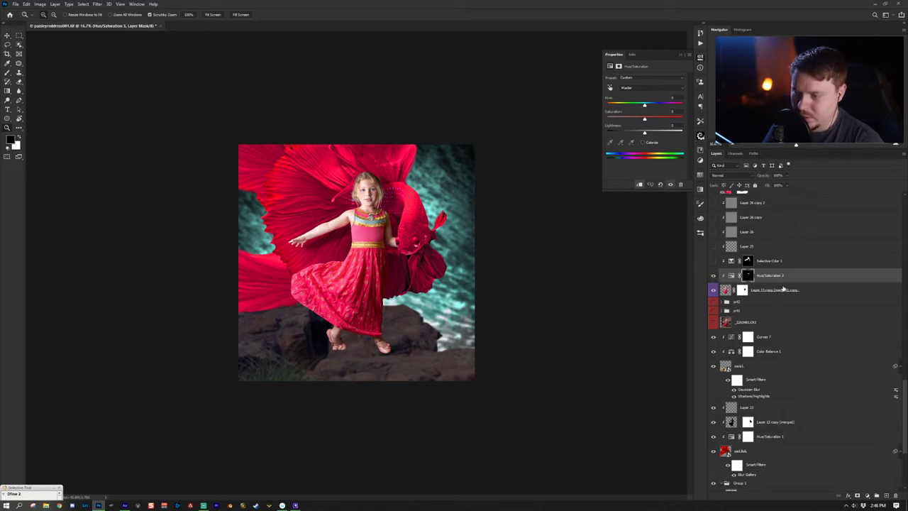
scroll(767, 289, up, 1)
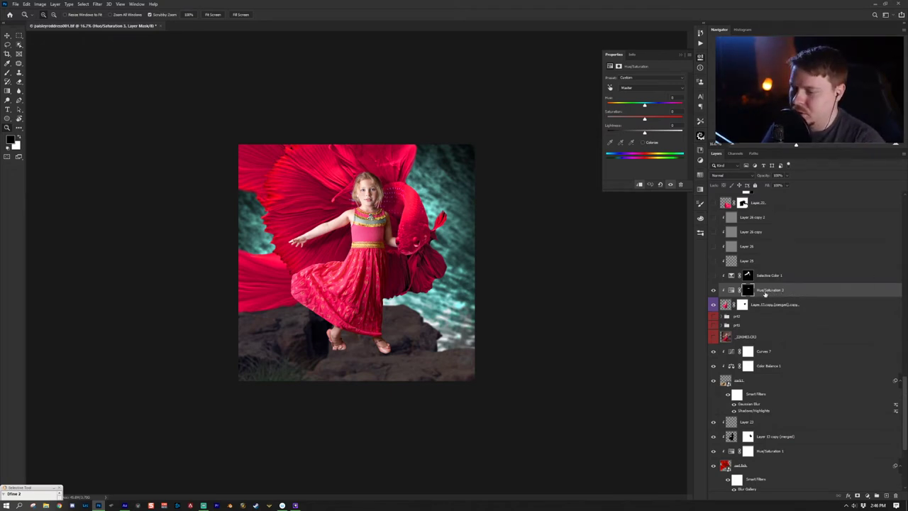
click(713, 291)
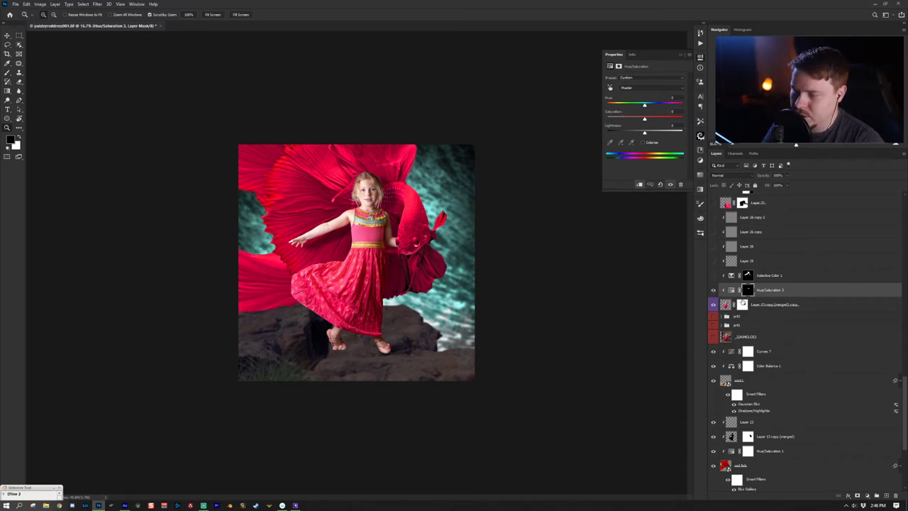
- Inspect the Cyans settings of Hue/Saturation 3 and compare the dress with the adjustment on and off
click(731, 291)
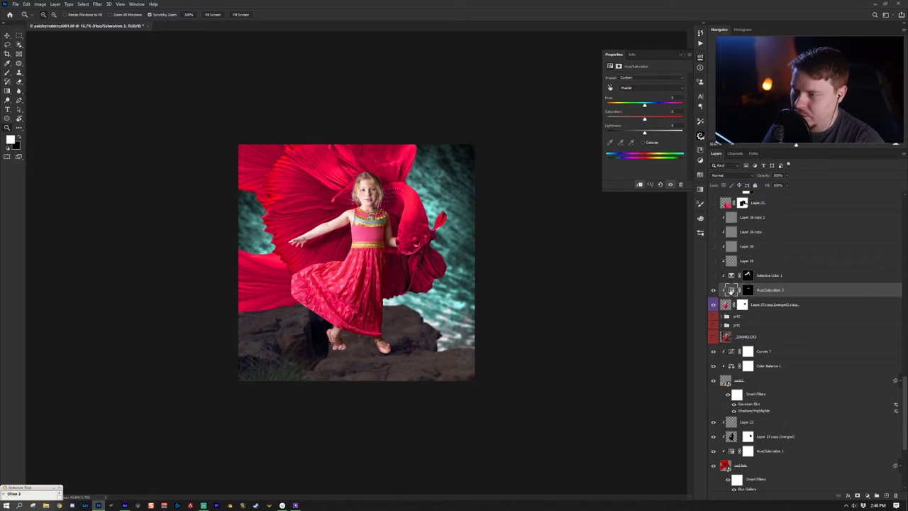
click(652, 88)
click(649, 93)
click(648, 89)
click(642, 114)
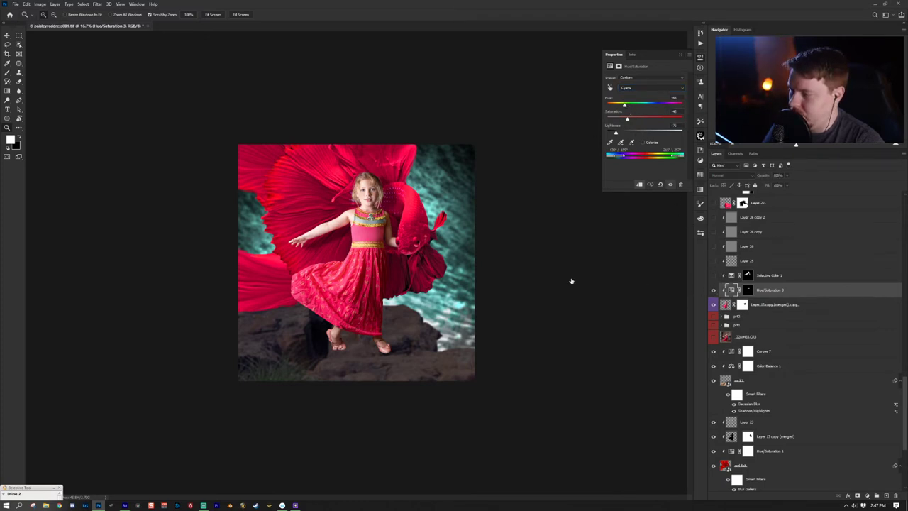
click(714, 291)
click(713, 291)
click(714, 291)
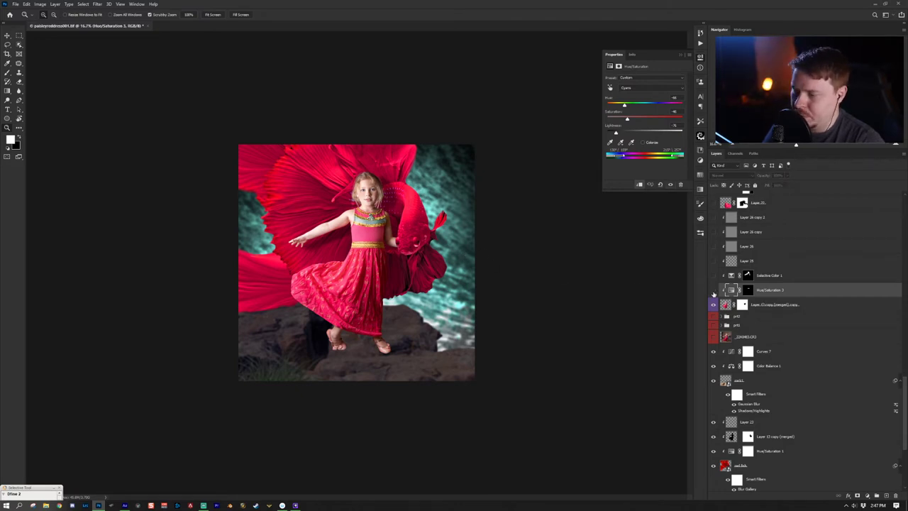
click(714, 291)
- Show the Selective Color 1 adjustment above Hue/Saturation 3 and inspect its effect on the girl's outstretched arm
click(783, 274)
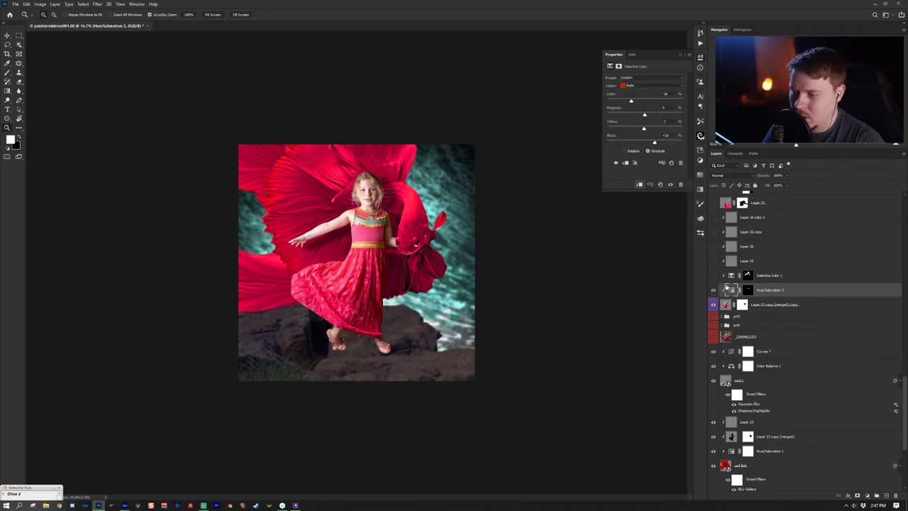
click(732, 275)
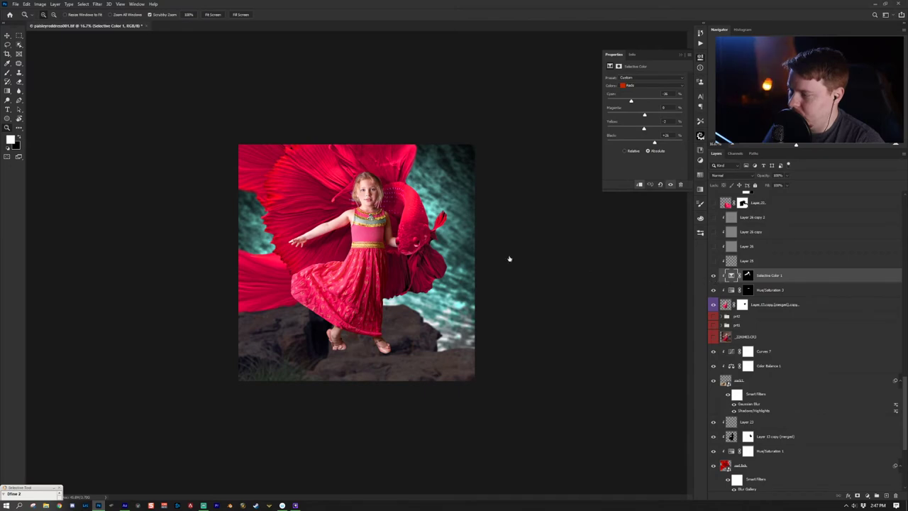
drag(339, 233, 362, 232)
alt+click(362, 232)
click(323, 228)
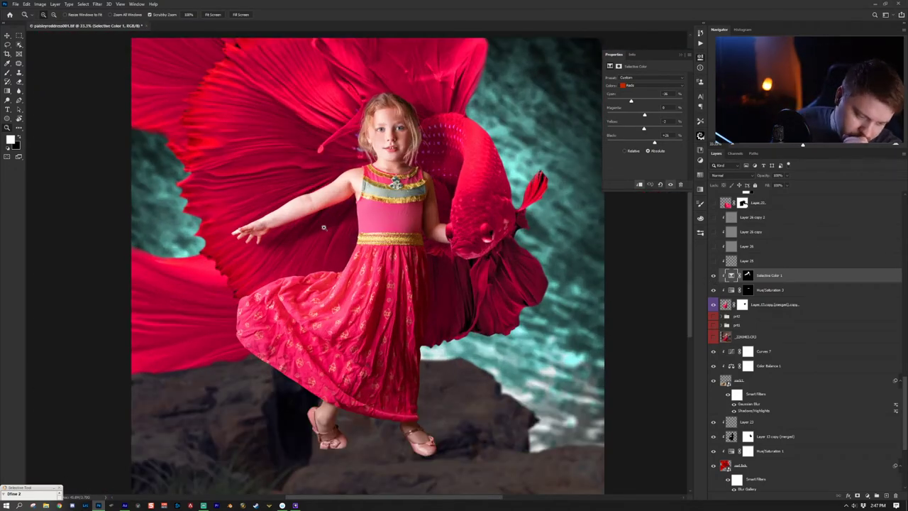
click(363, 188)
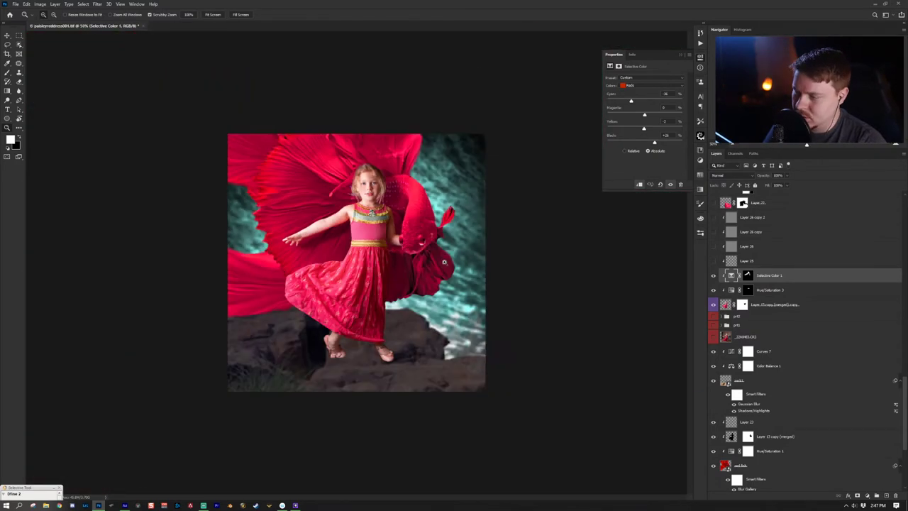
alt+click(323, 208)
click(325, 234)
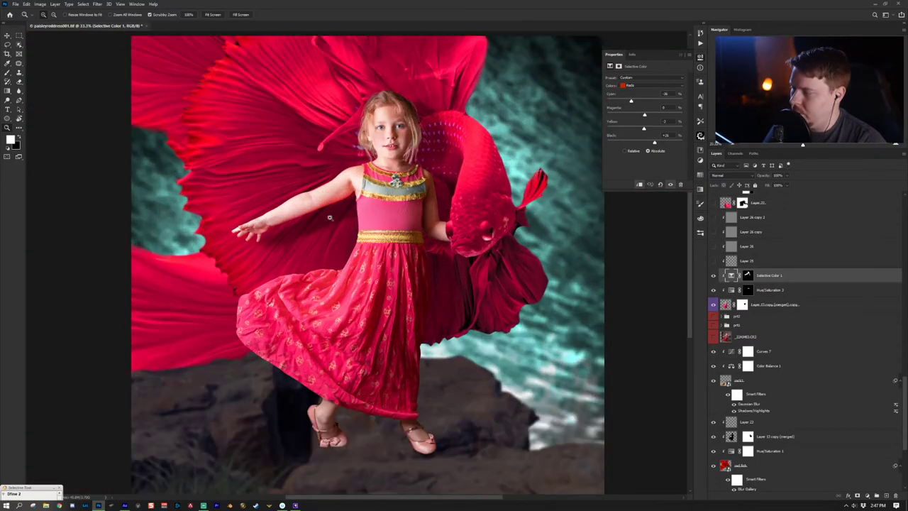
drag(308, 210, 368, 235)
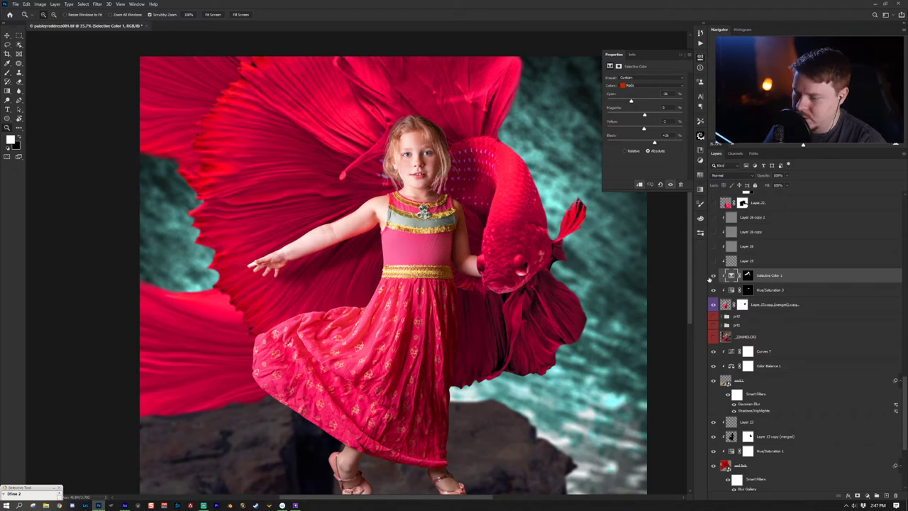
- Show the Soft Light layer, Layer 25, and compare the girl's face with and without it
key(alt+])
key(ctrl+plus)
key(ctrl+plus)
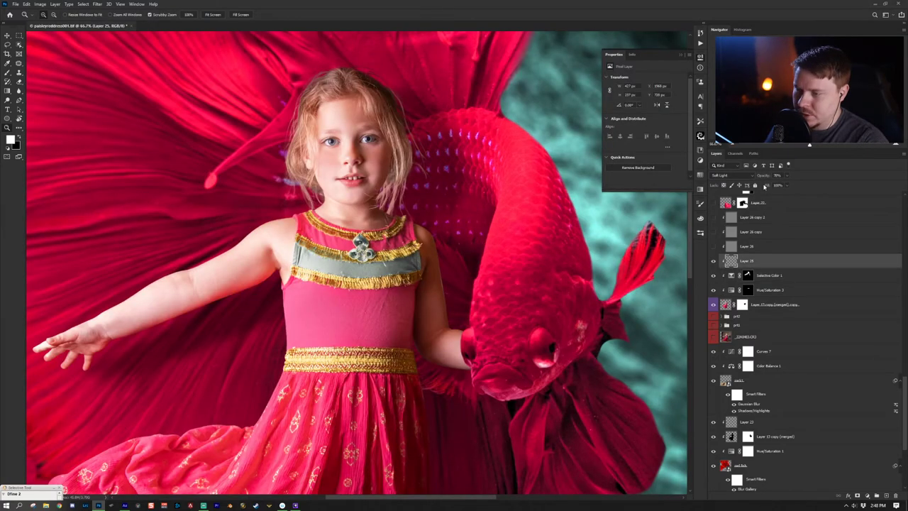
click(714, 260)
click(713, 262)
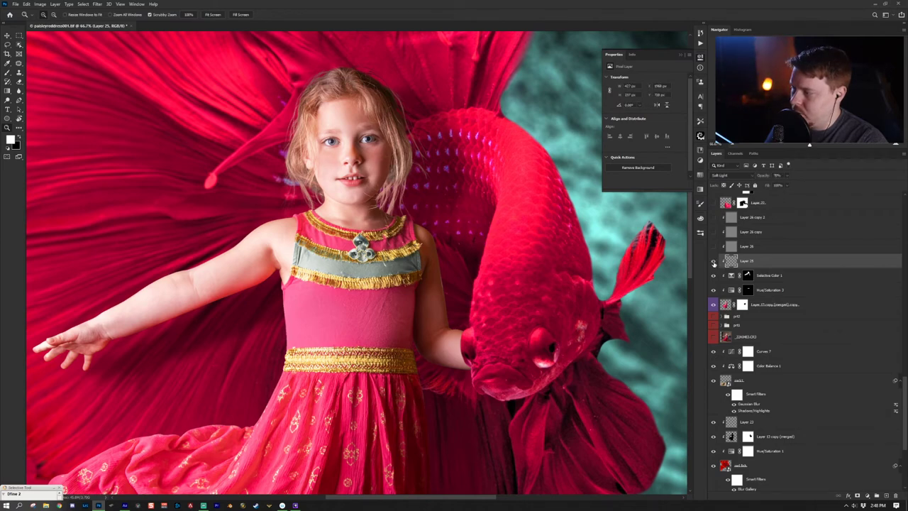
click(714, 261)
click(713, 262)
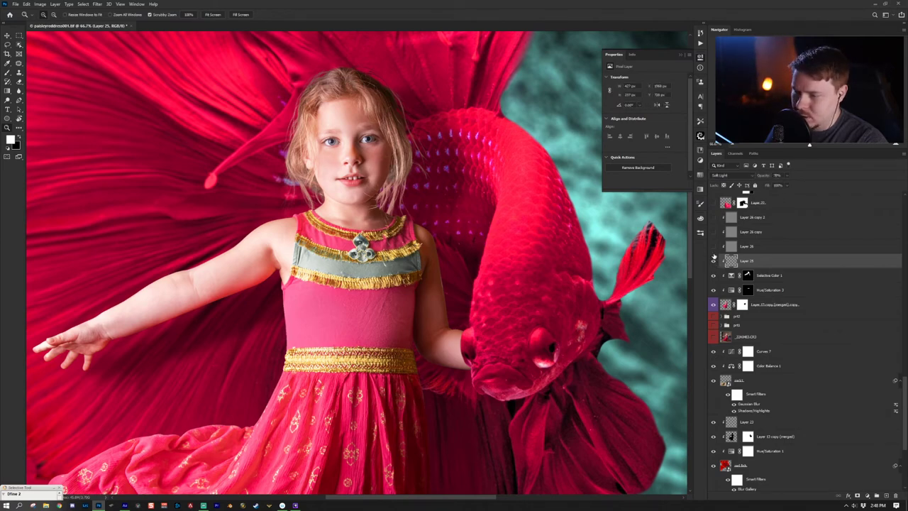
- Create a clipped Soft Light layer filled with 50% gray above Layer 26 and delete it again
key(ctrl+plus)
click(774, 246)
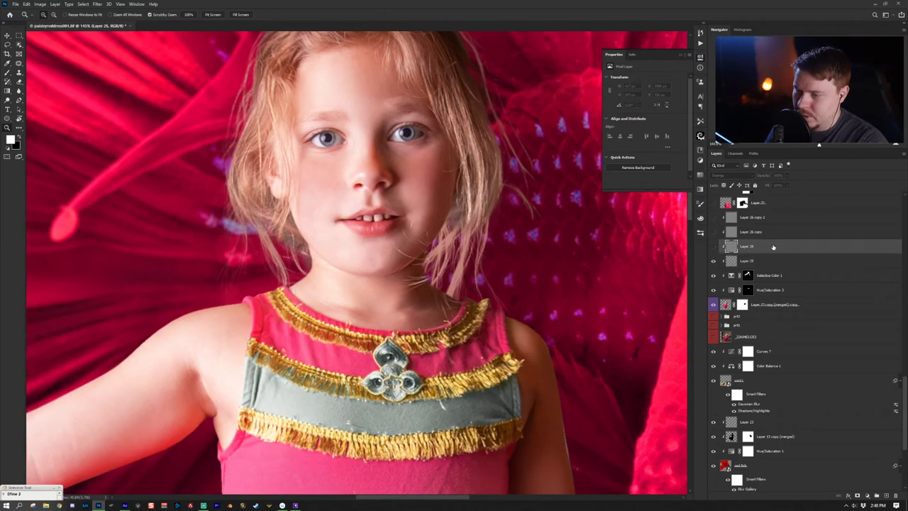
alt+click(886, 496)
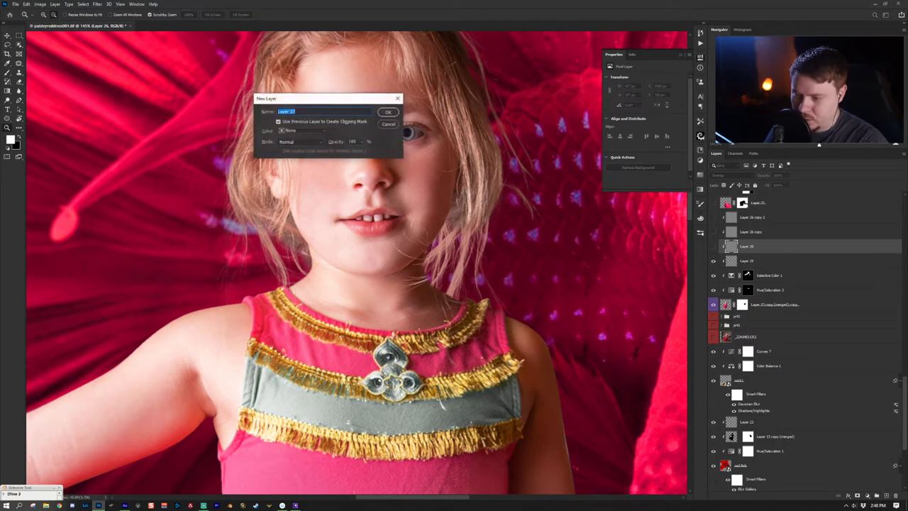
click(309, 144)
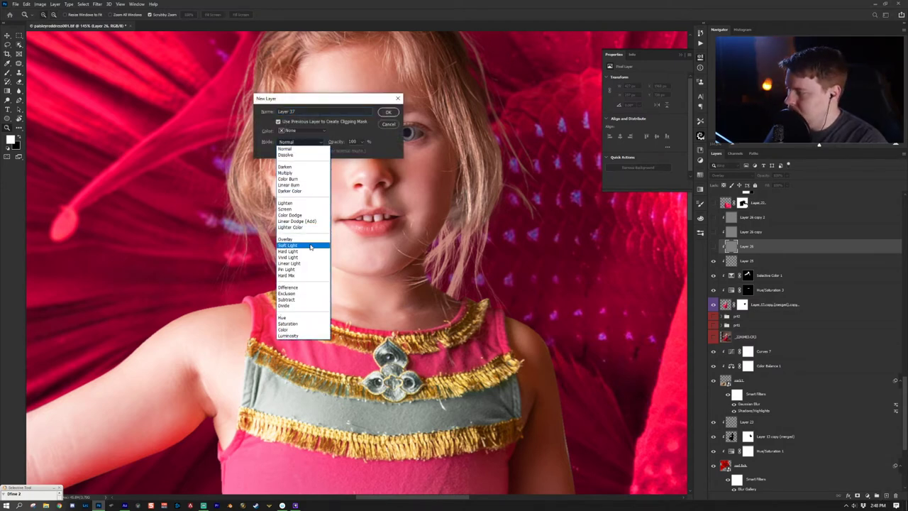
click(310, 245)
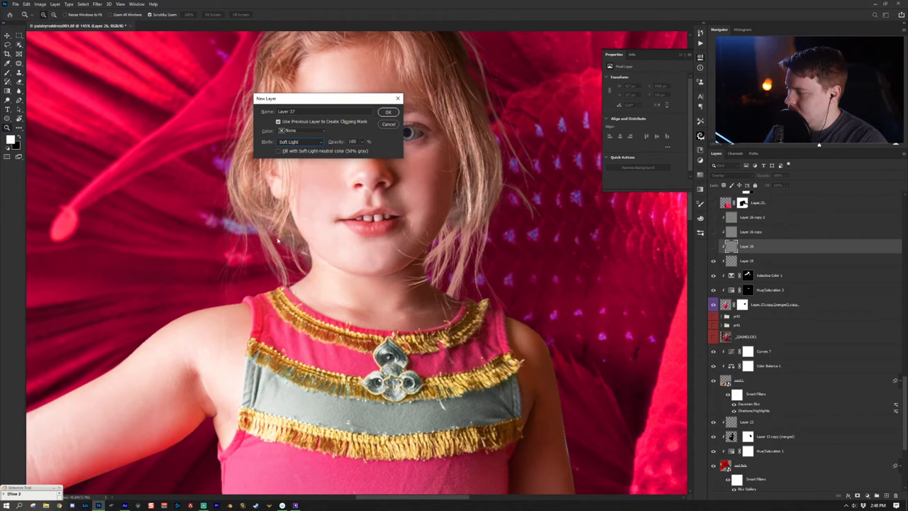
click(388, 112)
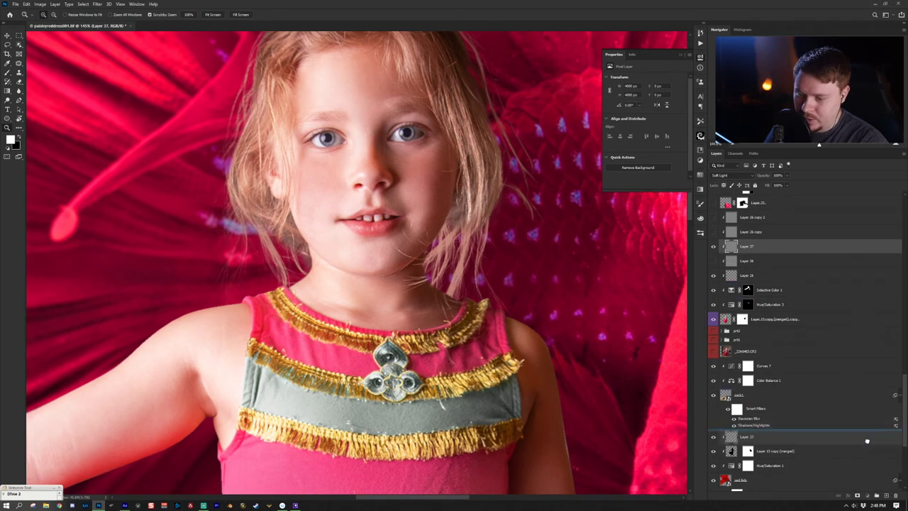
key(Delete)
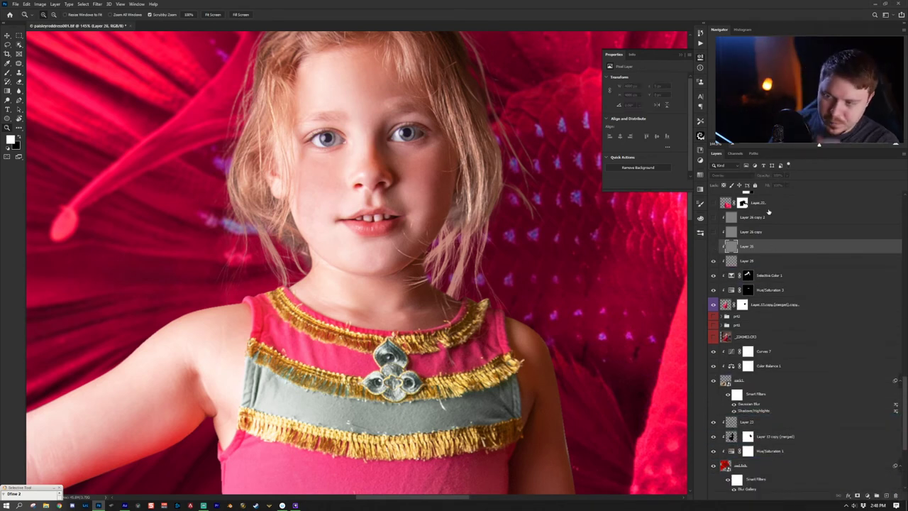
- Show the Overlay layer, Layer 26, and set the Brush tool's flow to 1%
click(714, 248)
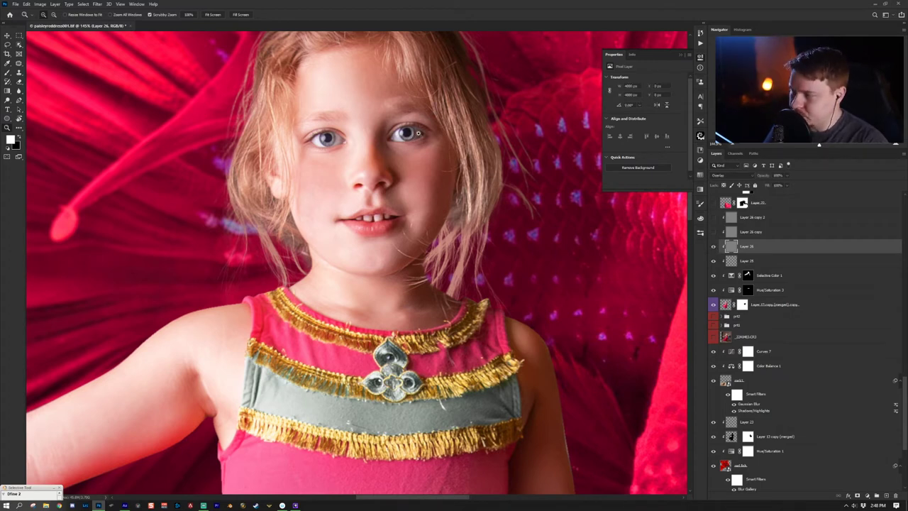
key(b)
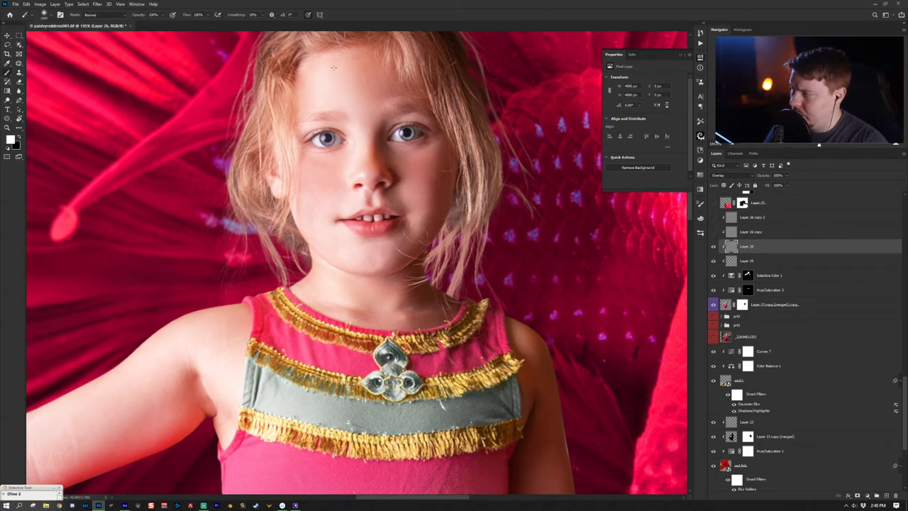
drag(189, 17, 126, 28)
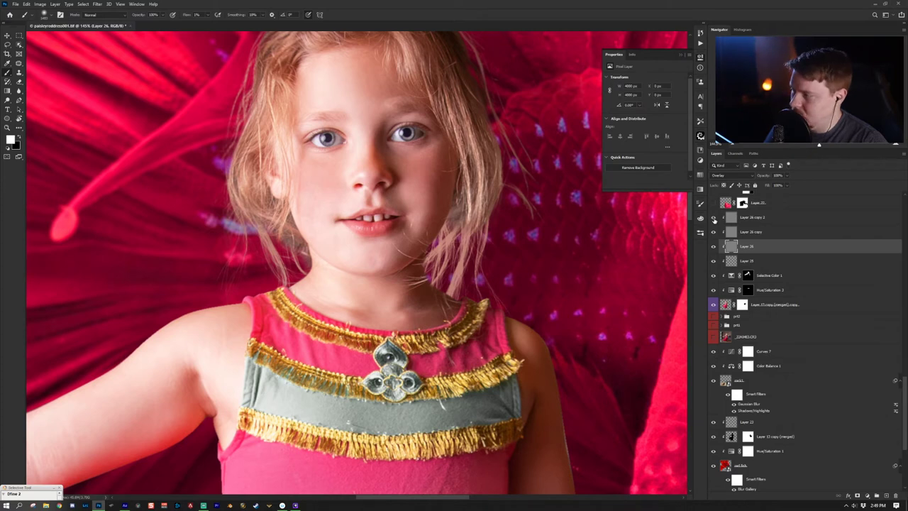
- Select the uppermost clipped dodge-and-burn layer, Layer 26 copy 2, and view the whole composite
click(769, 220)
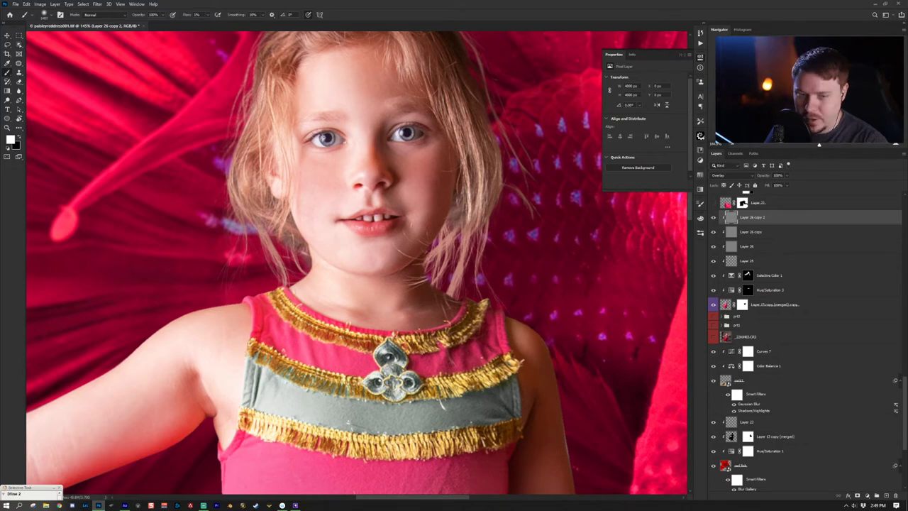
key(z)
key(ctrl+0)
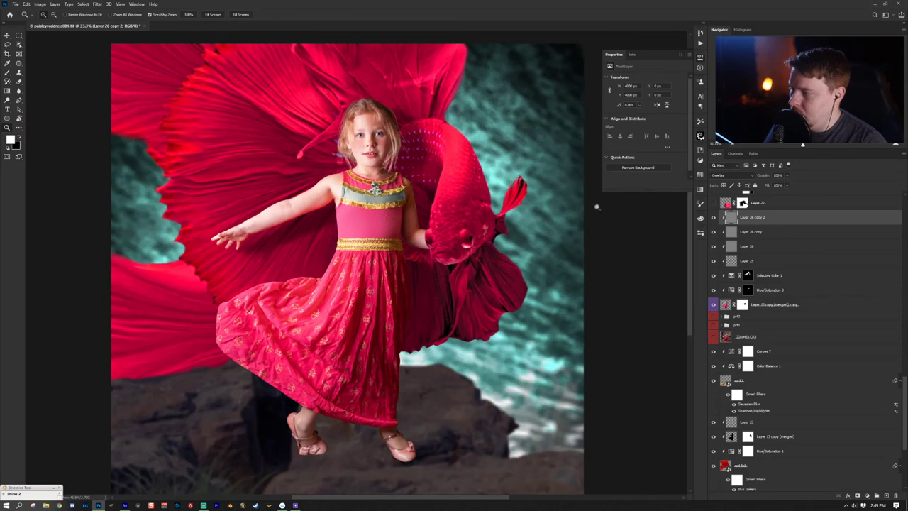
- Show and select the masked dress layer, Layer 22, above Layer 26 copy 2, with the whole canvas in view
scroll(823, 290, up, 2)
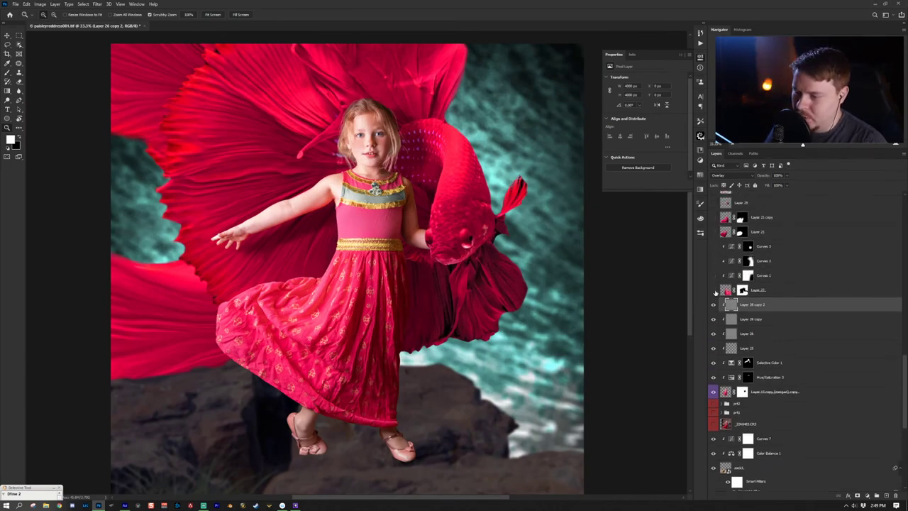
click(713, 290)
key(ctrl+minus)
key(ctrl+minus)
key(ctrl+minus)
key(ctrl+plus)
key(ctrl+plus)
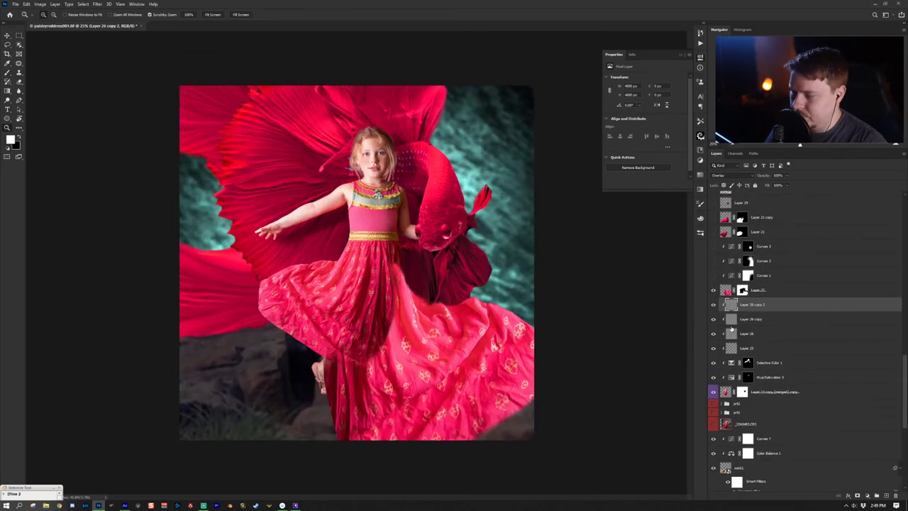
click(803, 292)
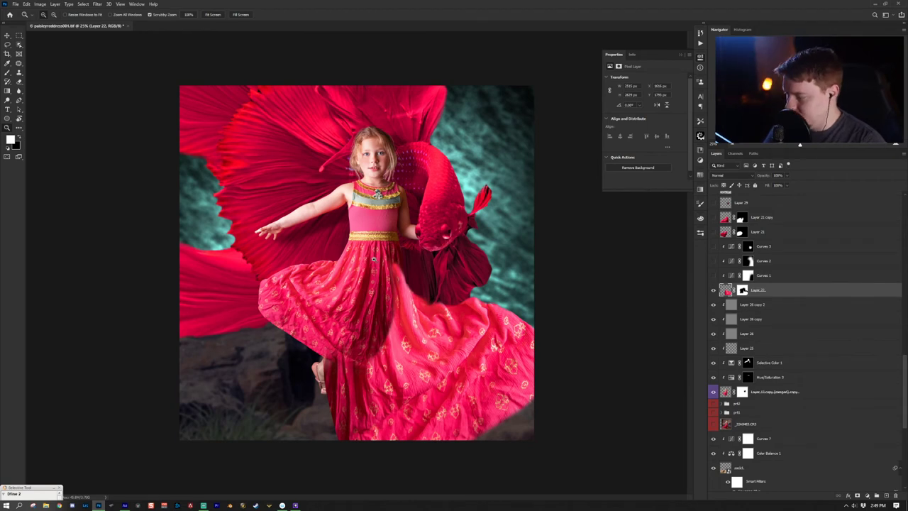
- Bring up Free Transform on Layer 22 to inspect the extent of the added dress fabric
key(p)
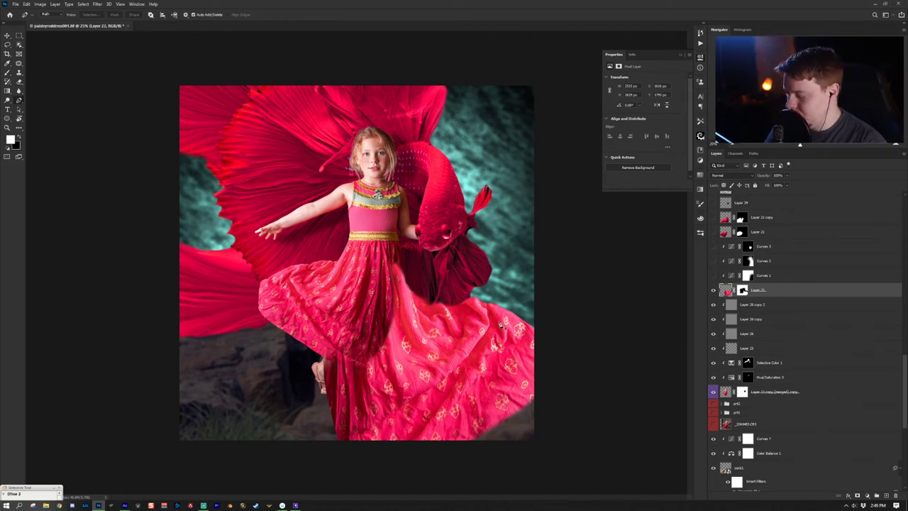
key(ctrl+t)
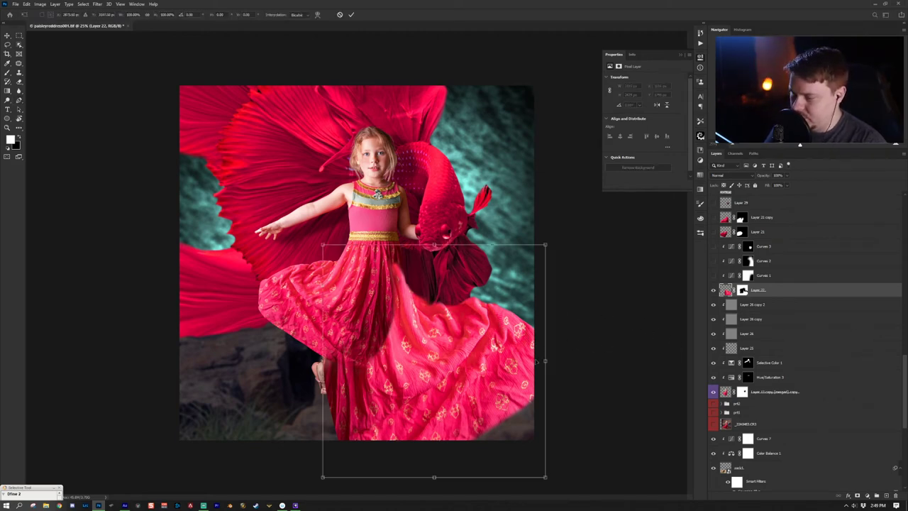
mouse_move(429, 357)
mouse_down()
mouse_move(391, 315)
mouse_move(430, 325)
mouse_move(433, 363)
mouse_up()
key(Return)
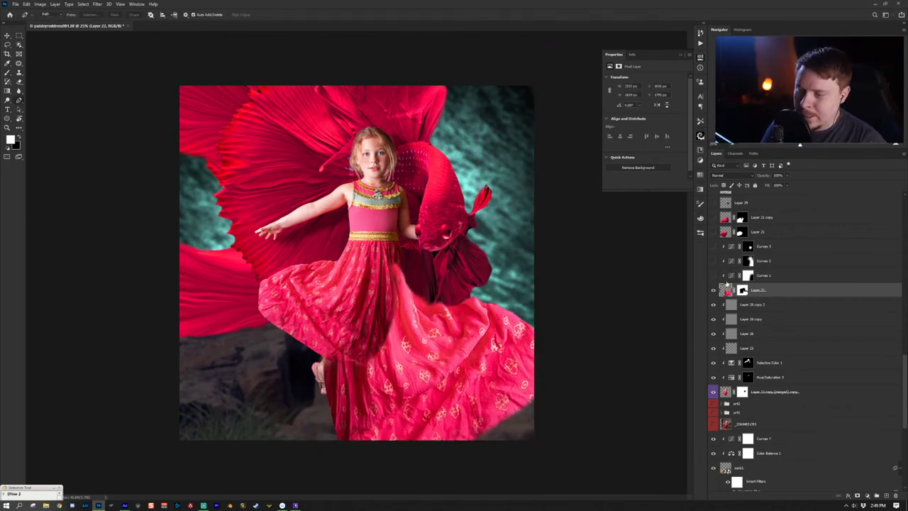
- Show the clipped adjustments Curves 1, Curves 2 and Curves 3 above Layer 22
click(724, 281)
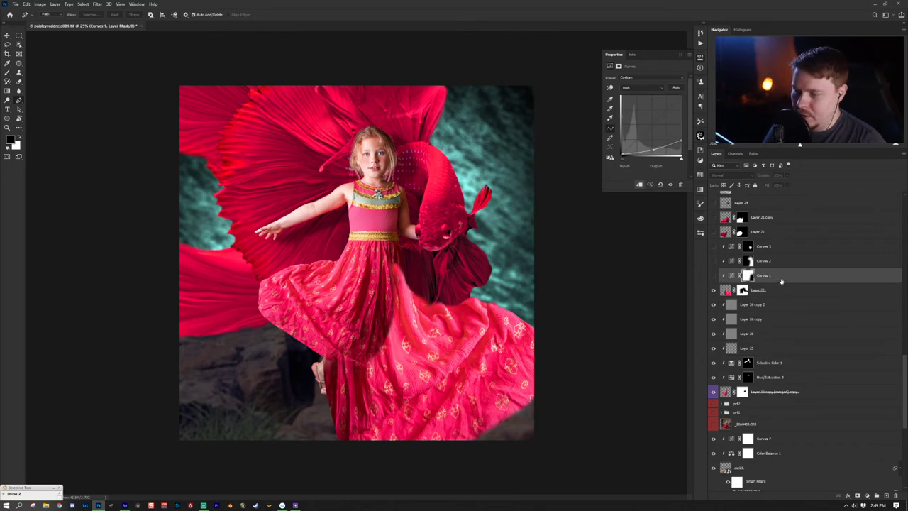
click(713, 276)
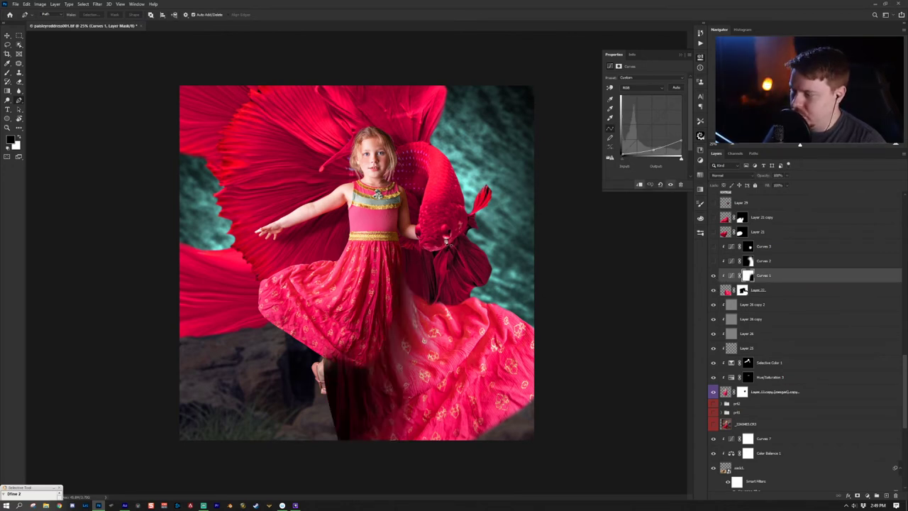
click(805, 263)
click(712, 261)
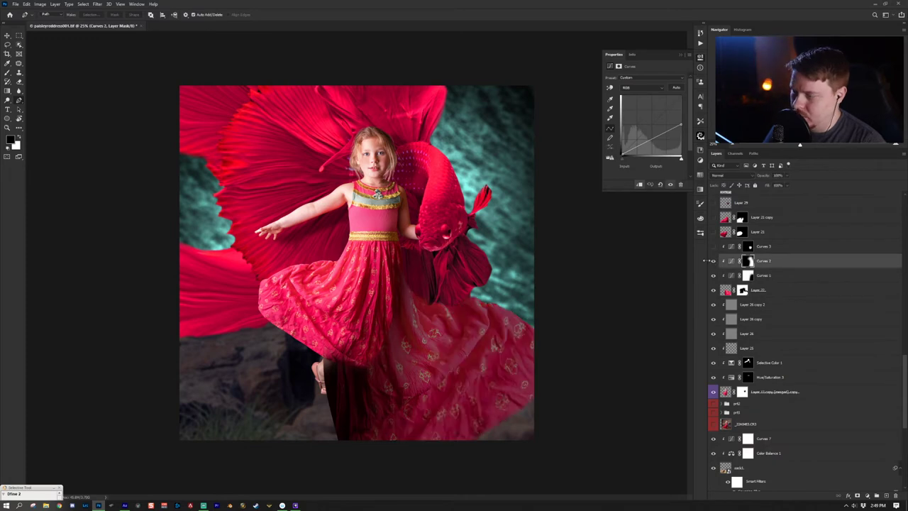
click(805, 248)
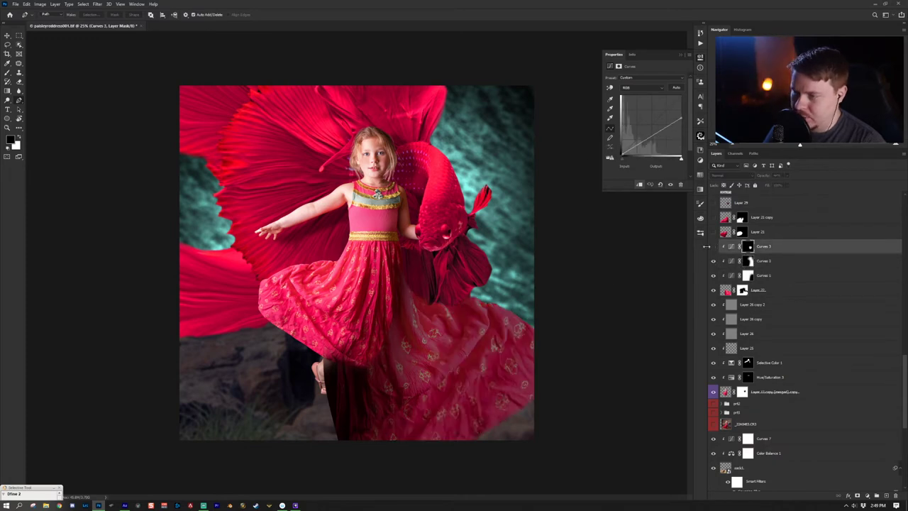
click(713, 247)
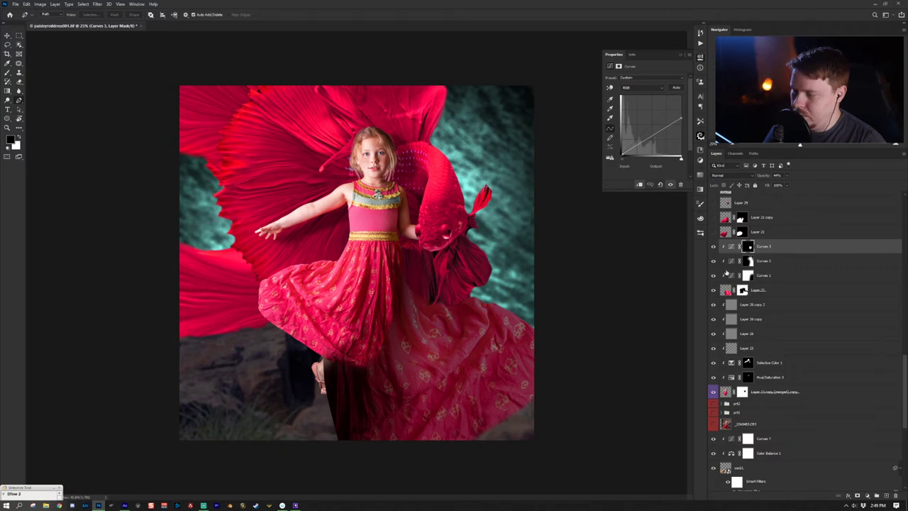
- Show the masked flowing fabric layers, Layer 21 and Layer 21 copy, above the Curves adjustments
click(786, 231)
scroll(752, 255, up, 2)
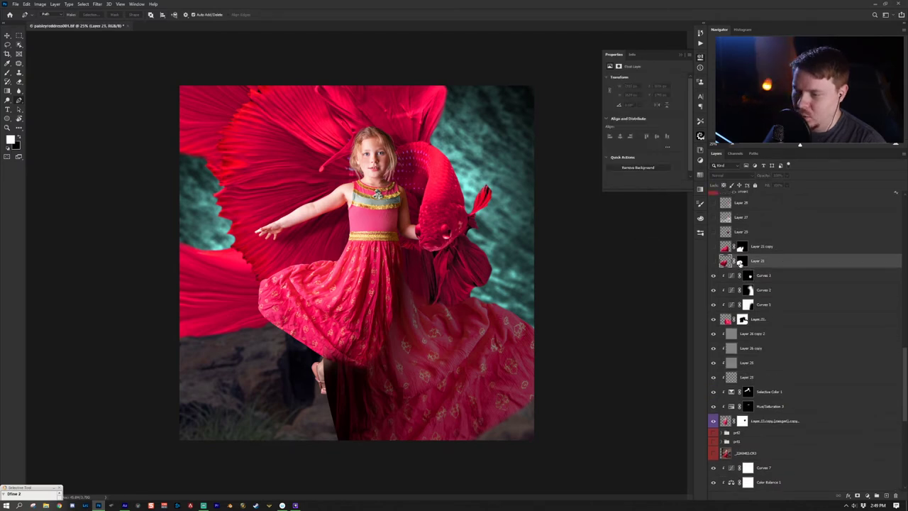
click(714, 261)
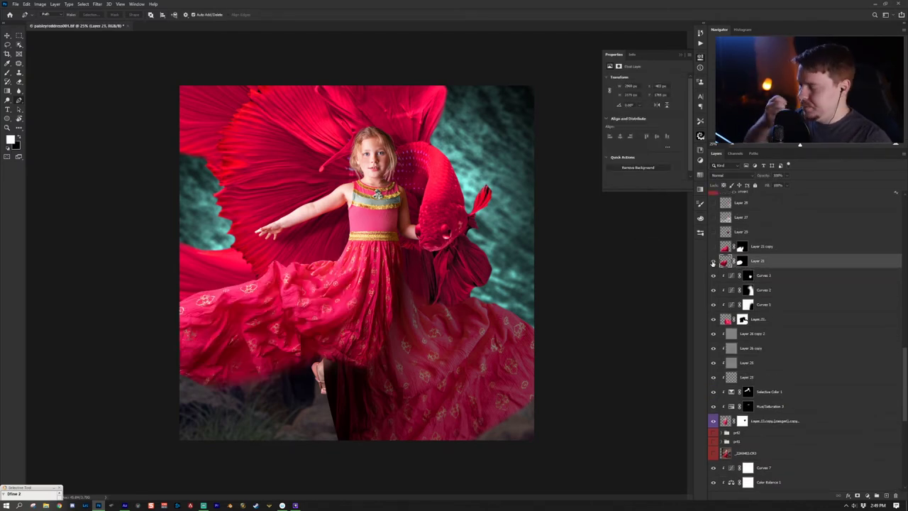
click(798, 248)
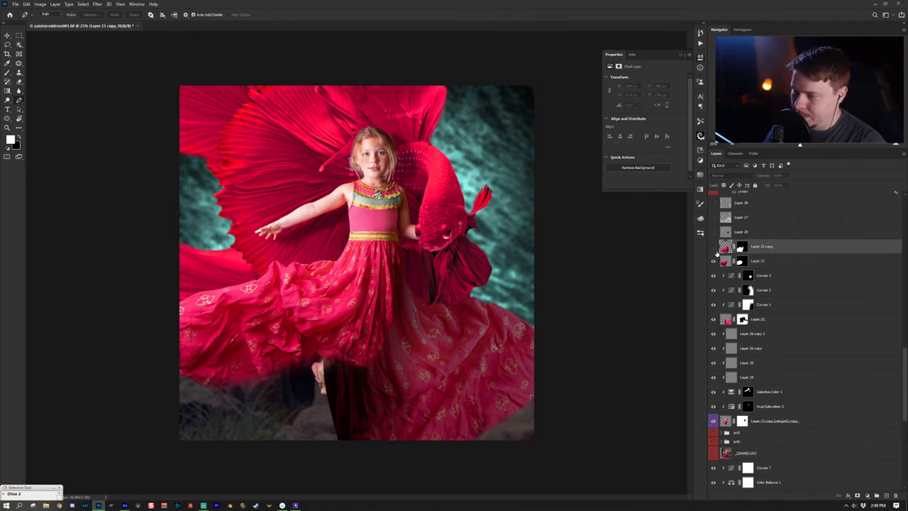
click(713, 247)
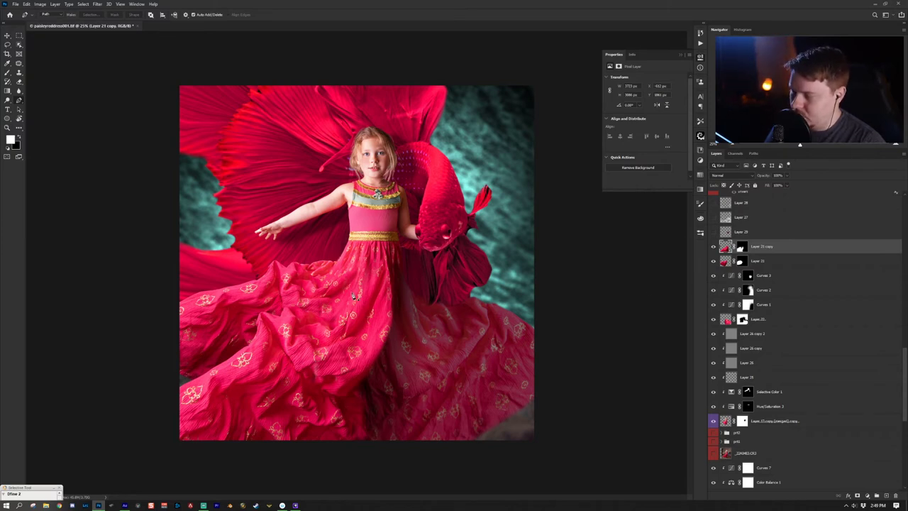
- Show Layer 29 above Layer 21 copy, comparing the dress and fish fins with and without it
scroll(851, 272, up, 1)
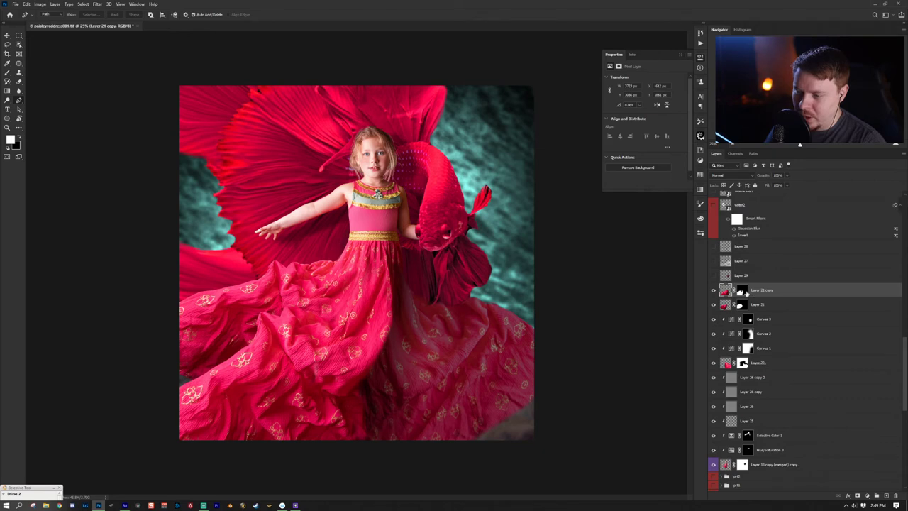
click(754, 278)
click(714, 276)
click(714, 275)
click(713, 276)
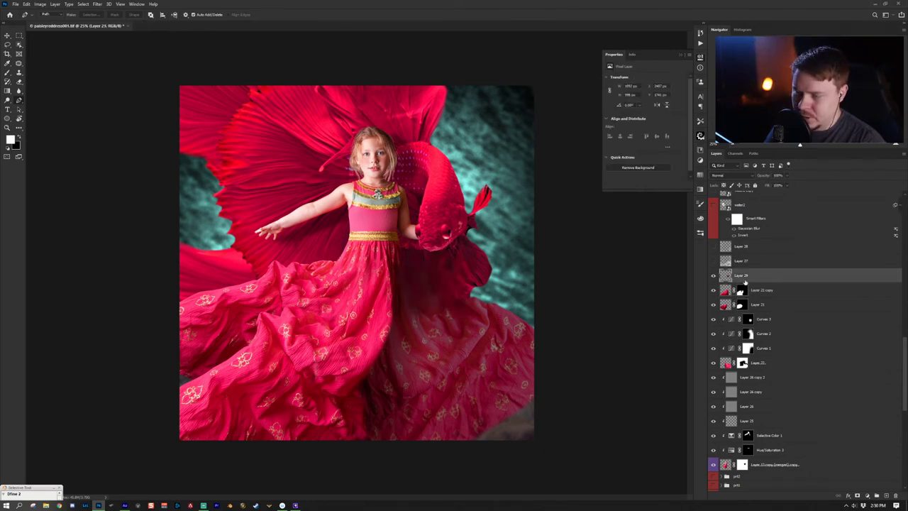
- Look through the brush presets to the nebula pack group, and return to the Brush tool
key(b)
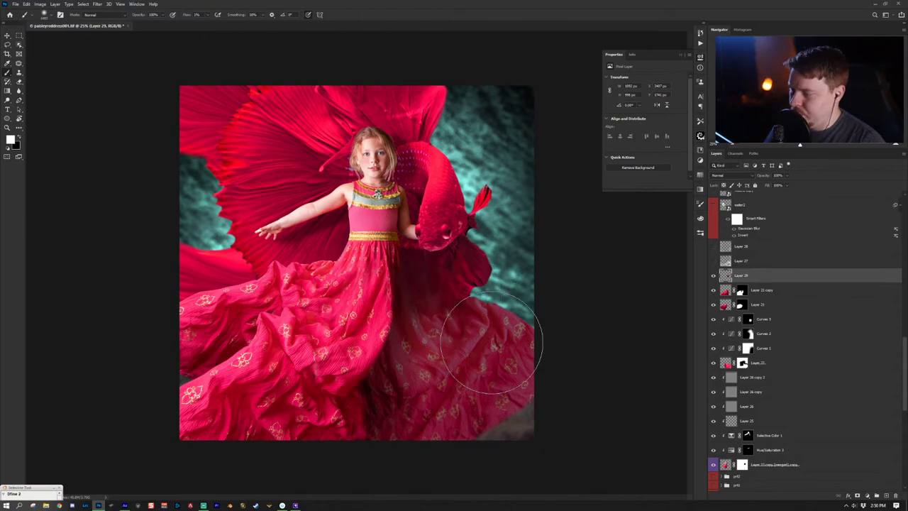
key(z)
mouse_move(416, 334)
mouse_down()
mouse_move(498, 282)
mouse_move(422, 308)
mouse_up()
click(700, 232)
scroll(689, 359, down, 1)
scroll(689, 367, down, 3)
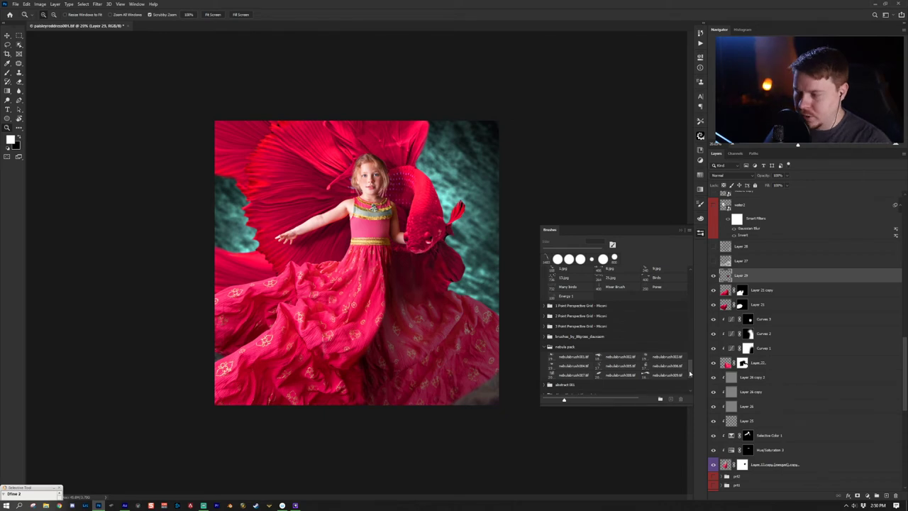
click(681, 231)
key(b)
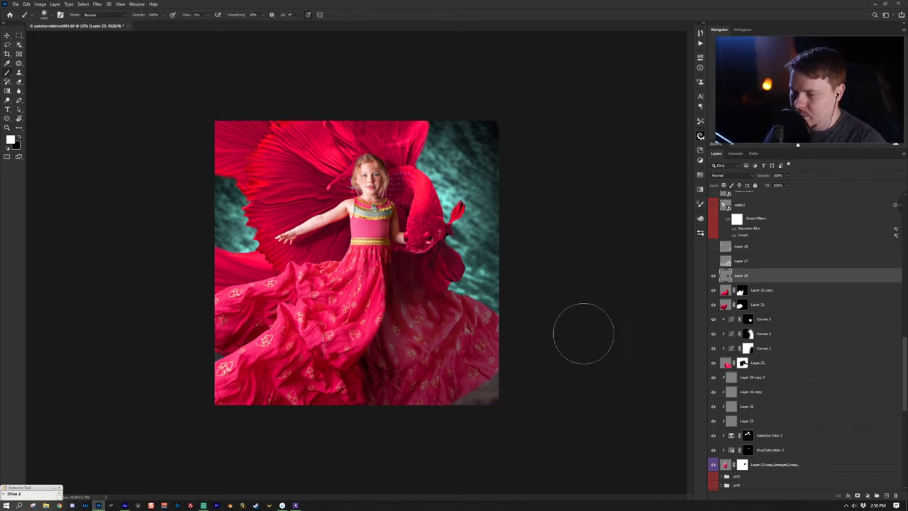
- Toggle Layer 29 off and on to compare the shaded area between the dress and the fish
click(714, 276)
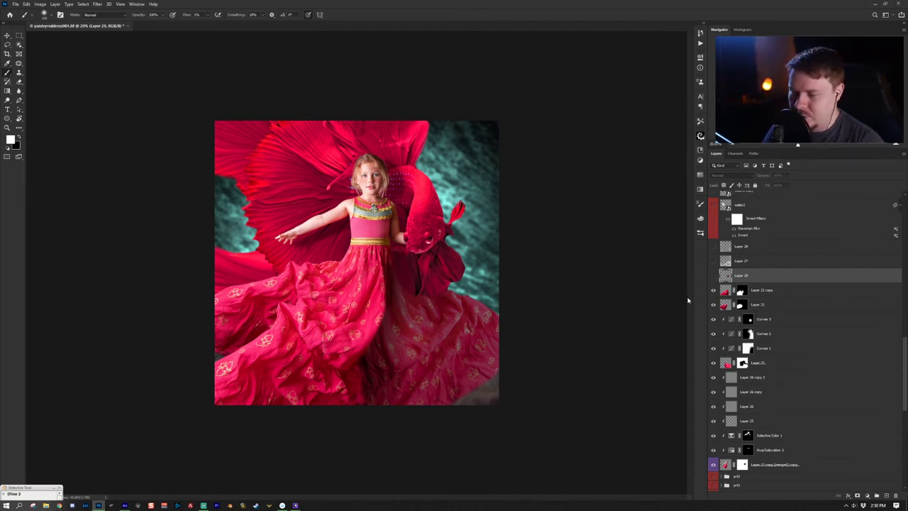
click(714, 276)
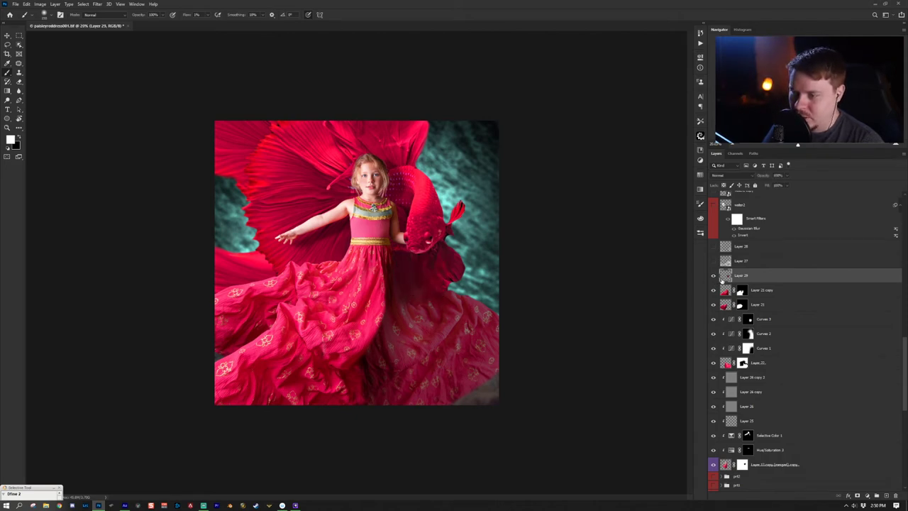
click(715, 276)
click(714, 276)
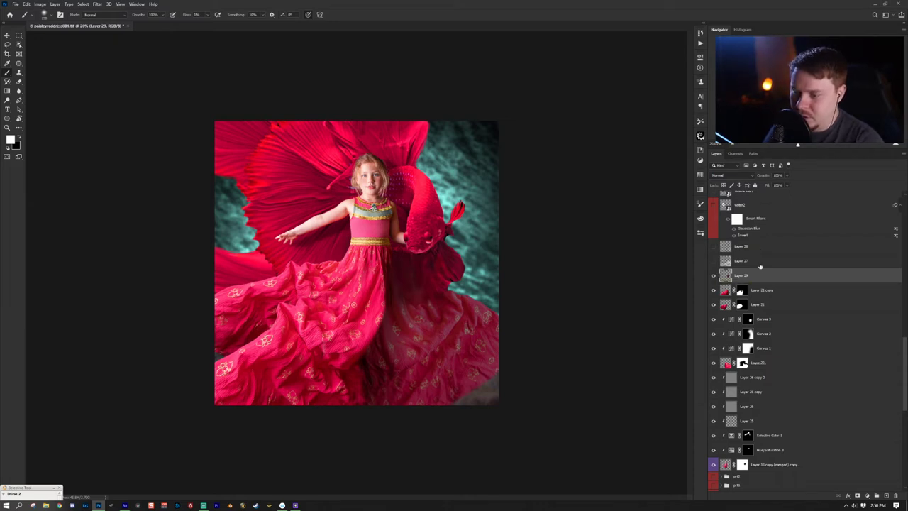
- Show the mist layers, Layer 27 and Layer 28, above Layer 29
click(717, 261)
click(714, 262)
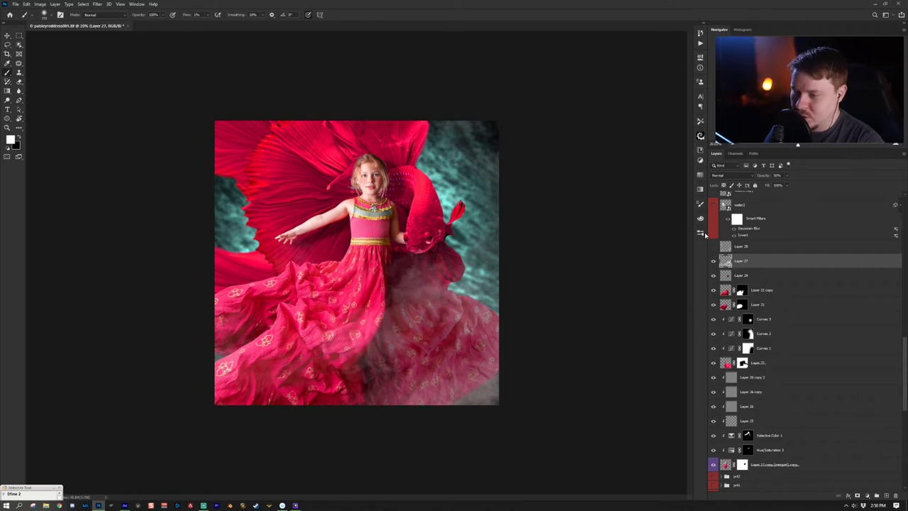
click(750, 247)
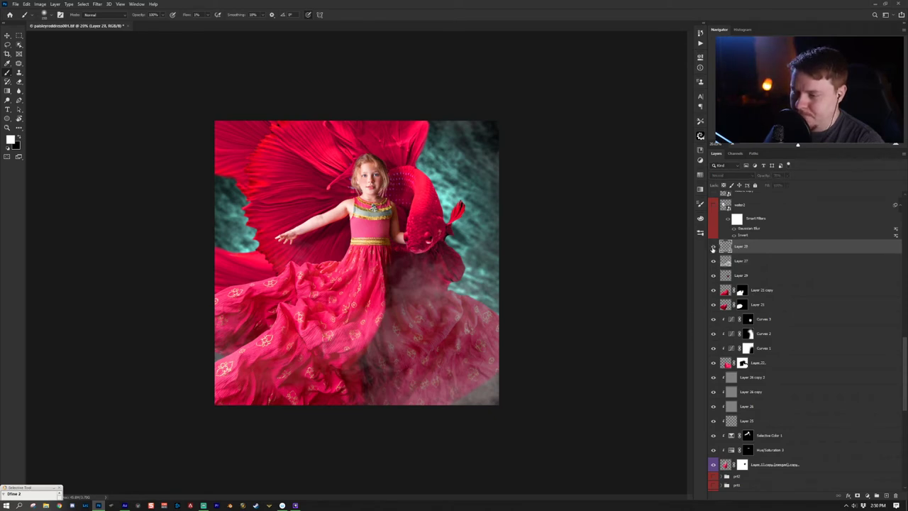
click(714, 247)
- Show the Screen-mode water2 copy layer, isolate it to inspect the splash up close, and restore the other layers
scroll(761, 284, up, 3)
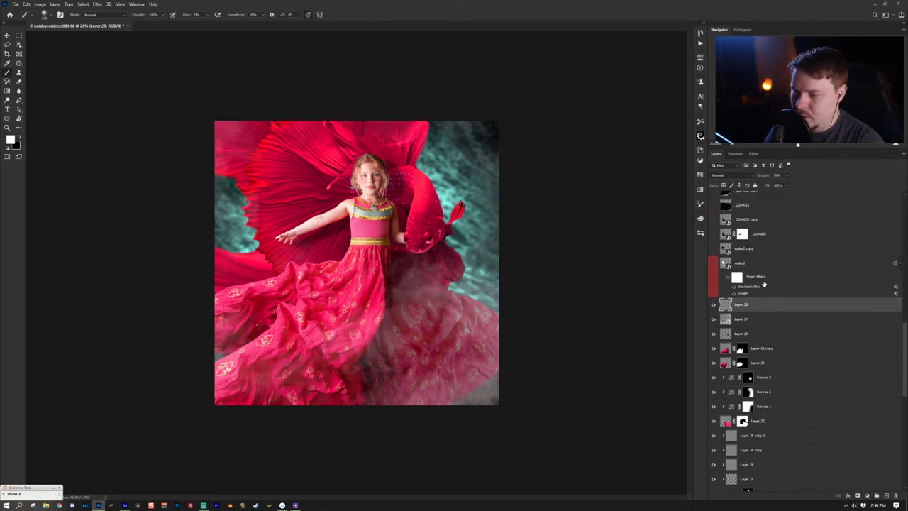
click(749, 277)
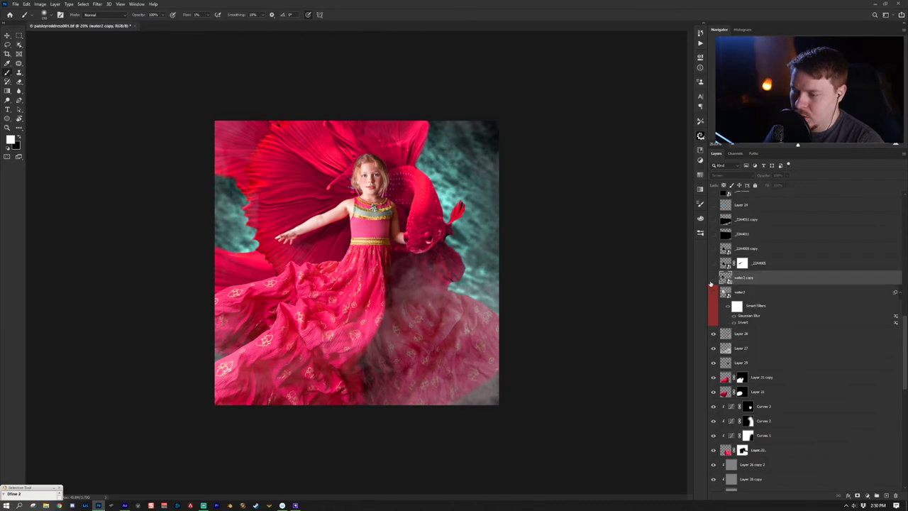
click(714, 278)
alt+click(714, 278)
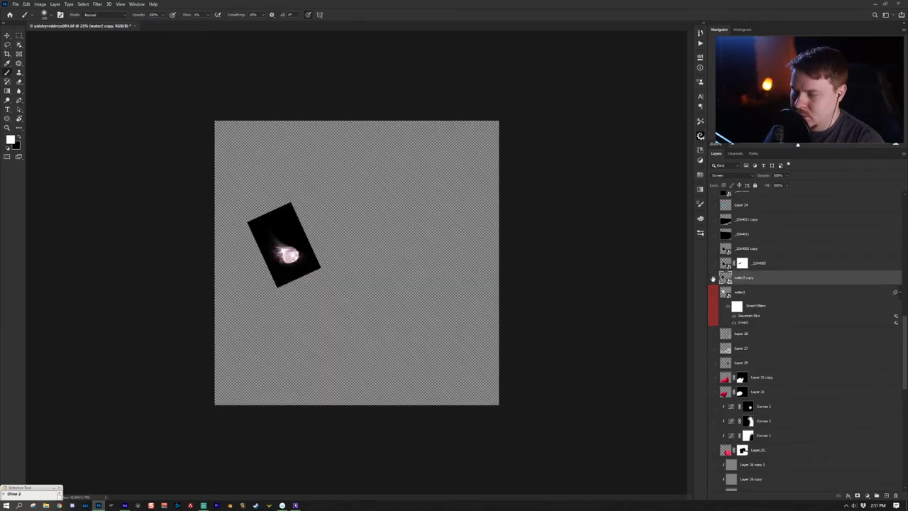
key(z)
drag(271, 257, 314, 257)
alt+click(314, 256)
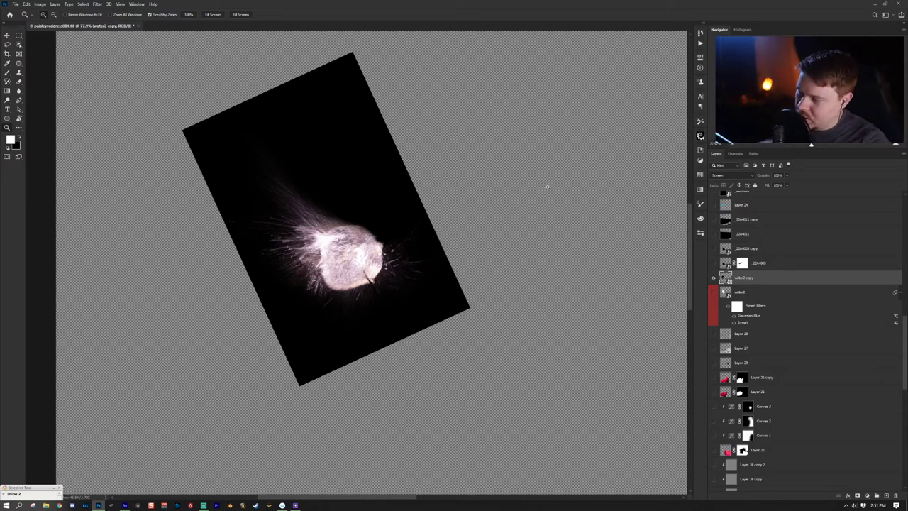
alt+click(714, 278)
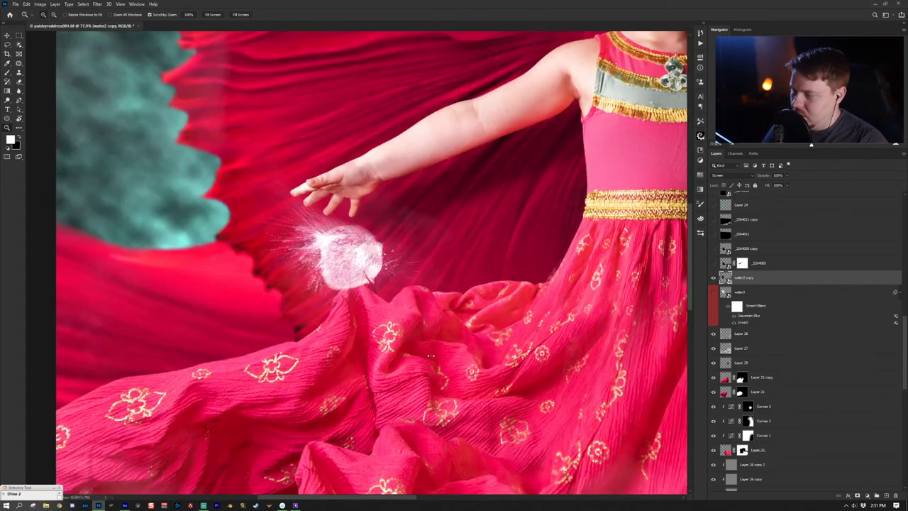
key(ctrl+0)
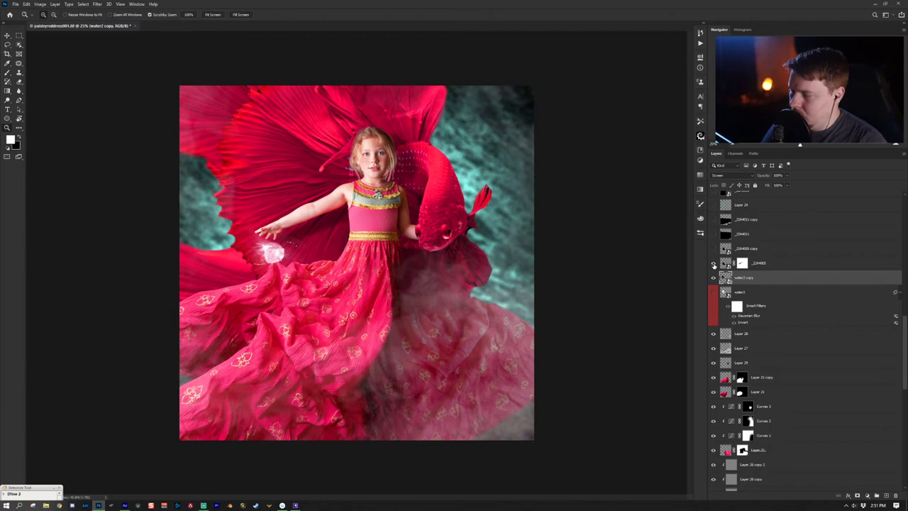
- Show the three water splash layers directly above water2 copy
click(714, 263)
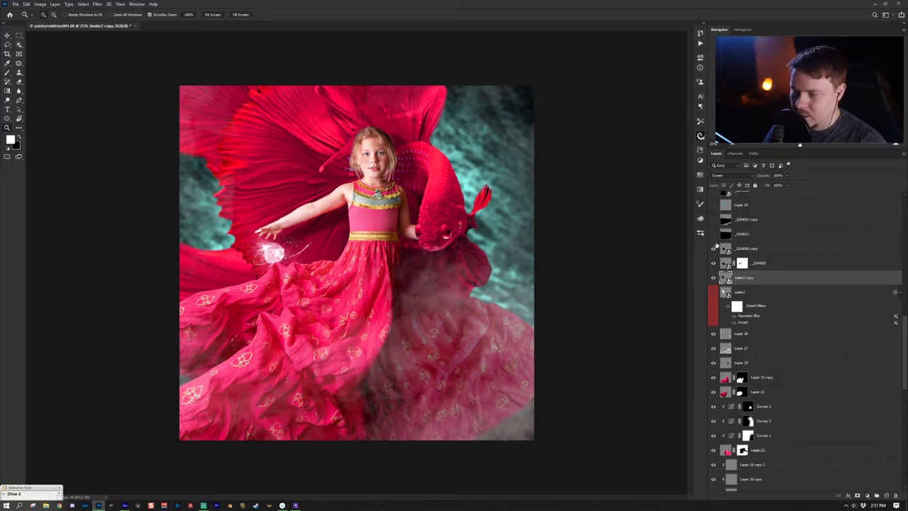
click(714, 234)
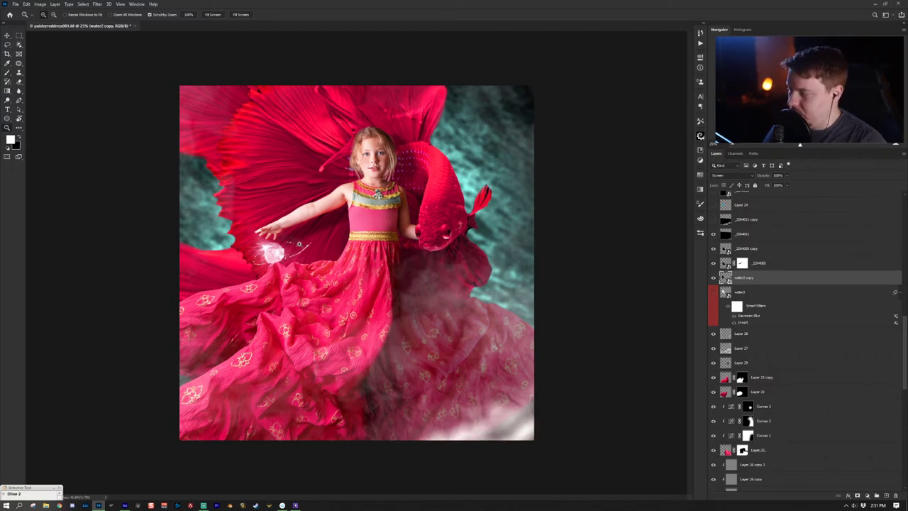
drag(342, 242, 420, 249)
drag(440, 219, 400, 266)
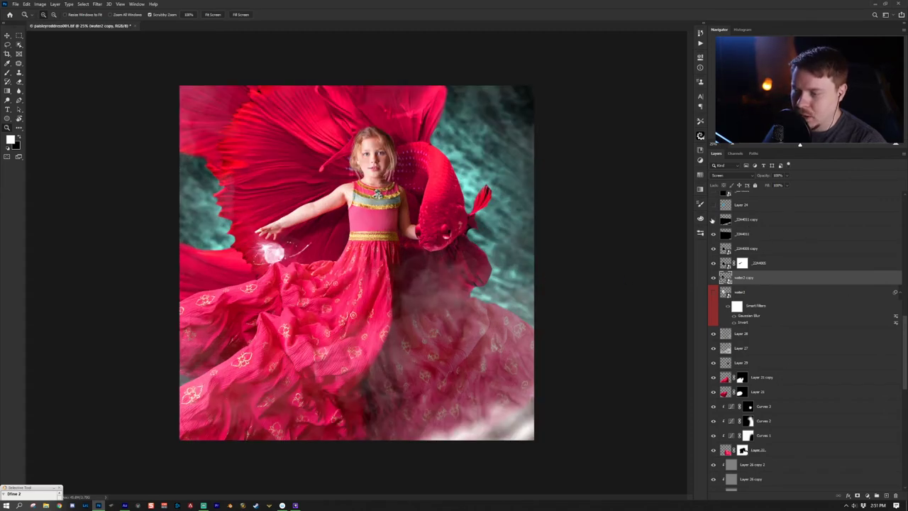
- Show the _22A4011 copy layer, isolate it to inspect the blurred foreground splash, and restore the other layers
click(713, 219)
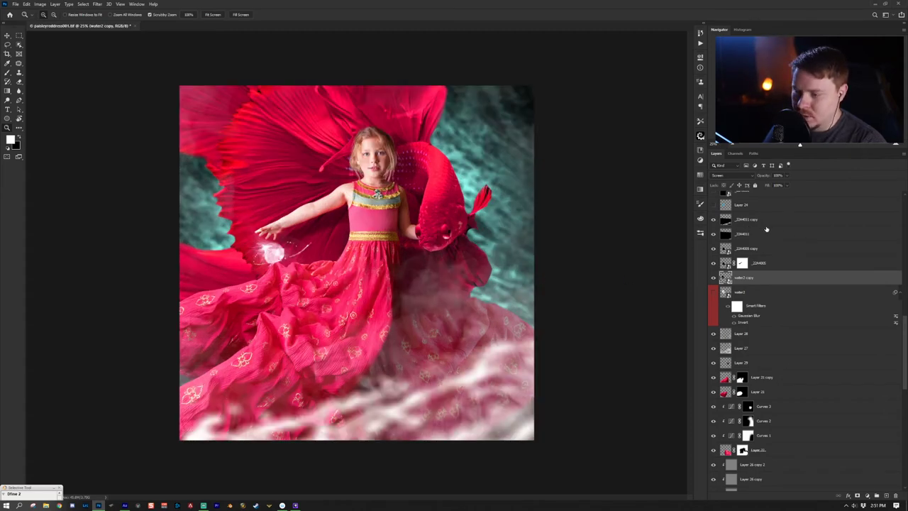
click(766, 223)
alt+click(713, 219)
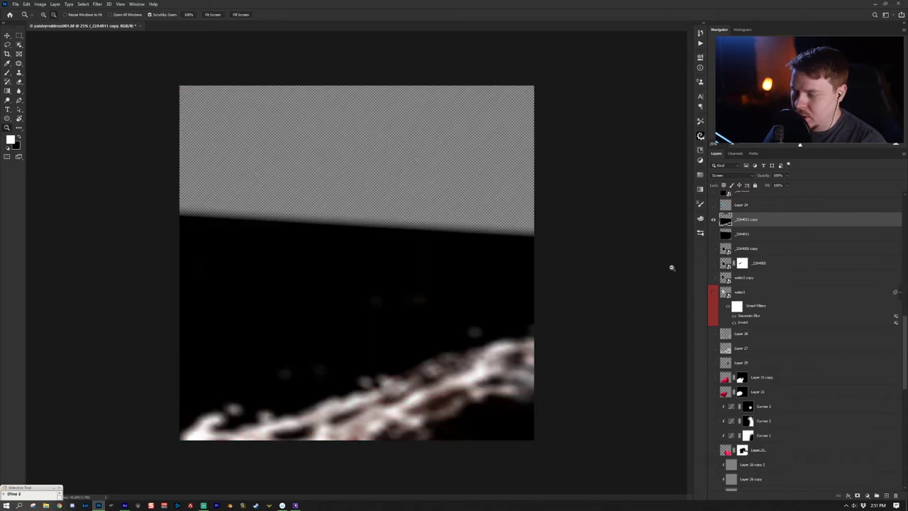
alt+click(713, 220)
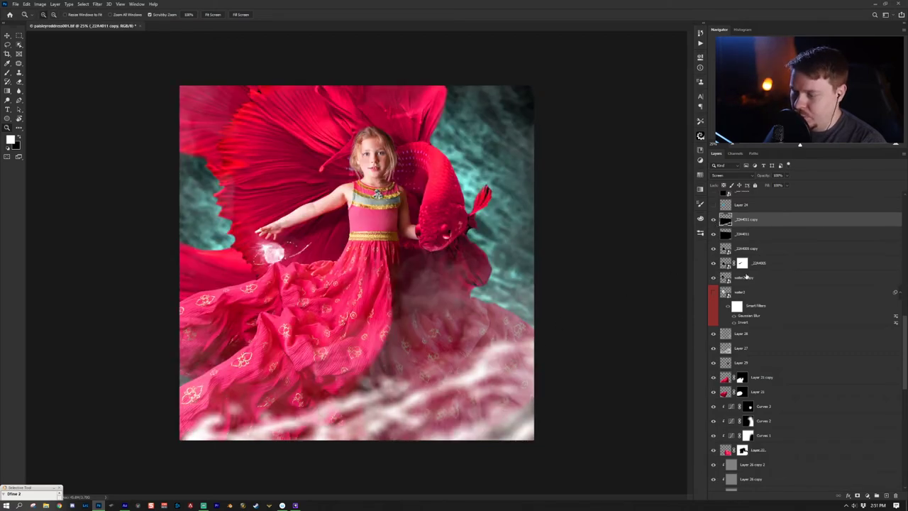
- Show Layer 24 above the foreground splash layers, select it, and toggle it off and on to compare its effect
scroll(746, 277, up, 2)
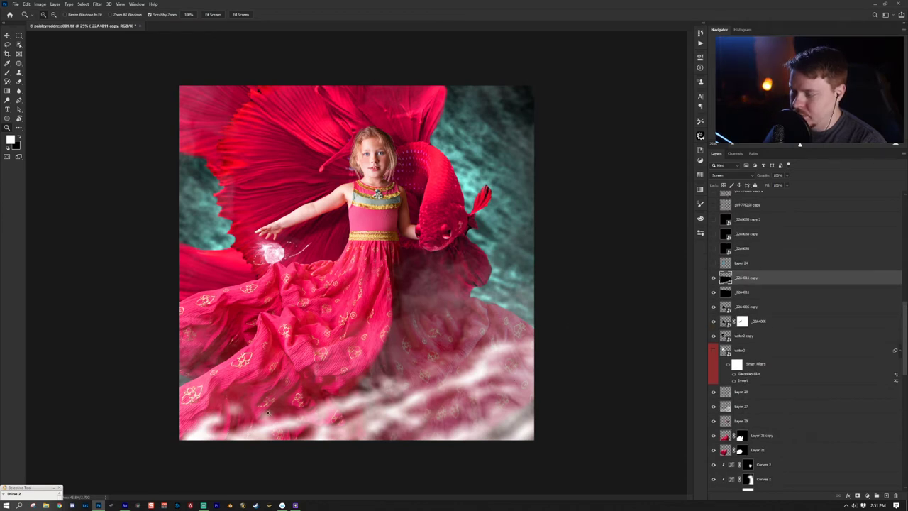
click(714, 263)
click(752, 264)
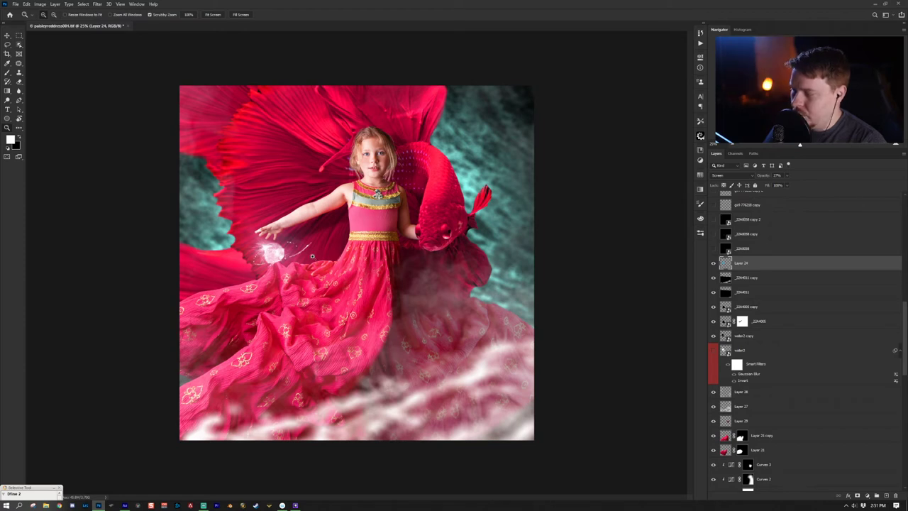
click(714, 264)
click(714, 264)
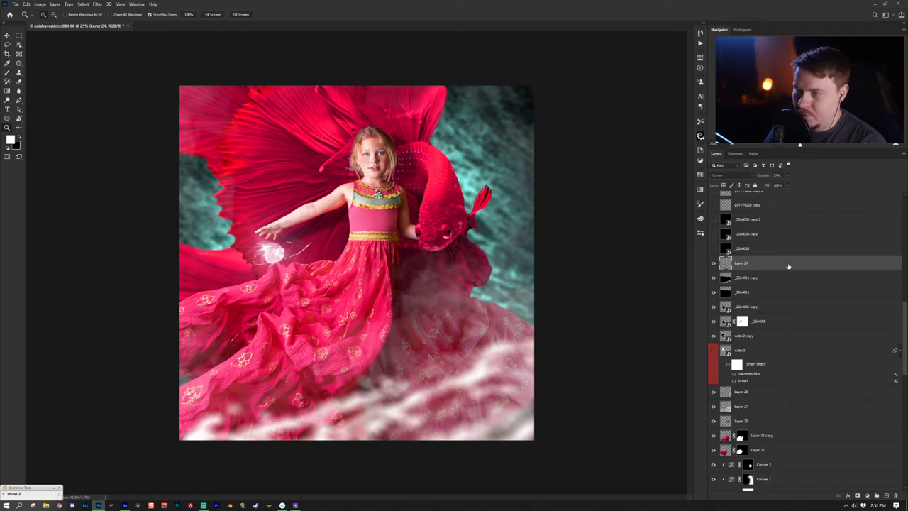
- Show the Screen-mode droplet layer directly above Layer 24, isolate it for inspection, and restore the other layers
scroll(780, 270, up, 2)
click(714, 279)
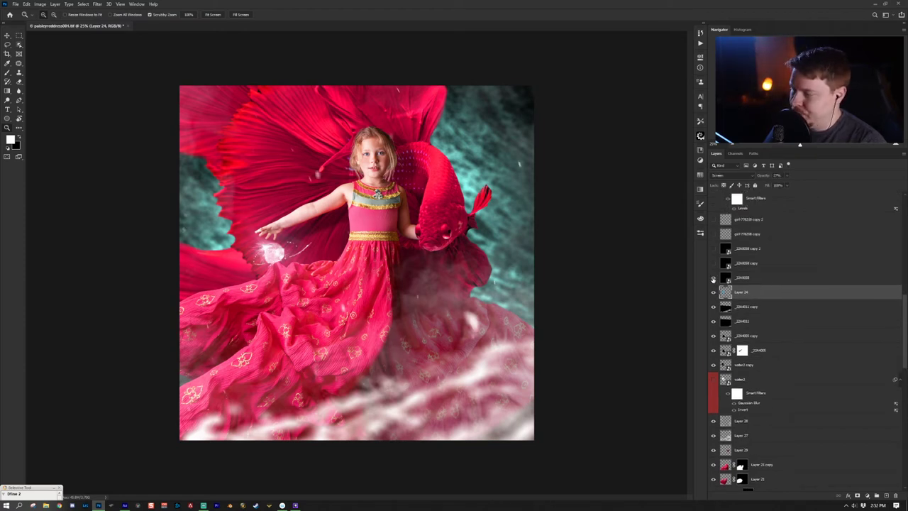
click(760, 279)
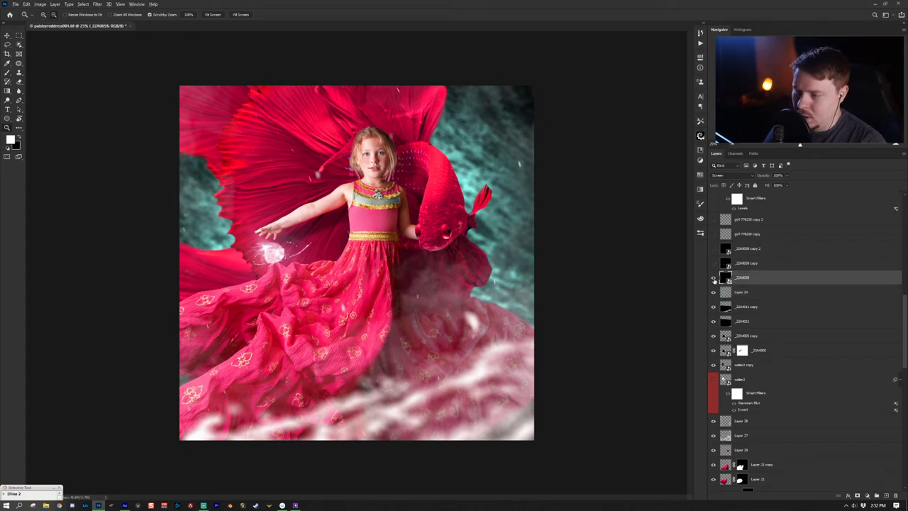
alt+click(714, 279)
alt+click(714, 279)
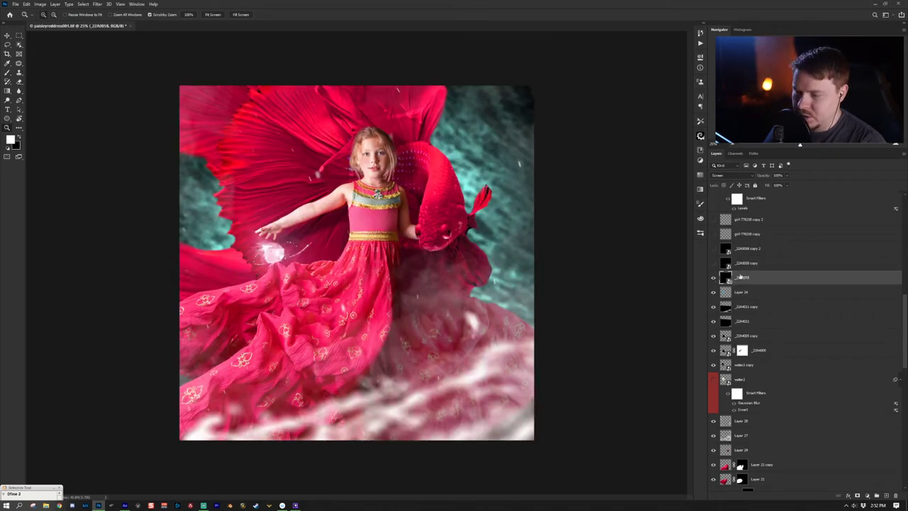
- Show the two copies of the droplet layer to add more water drops across the image
click(756, 262)
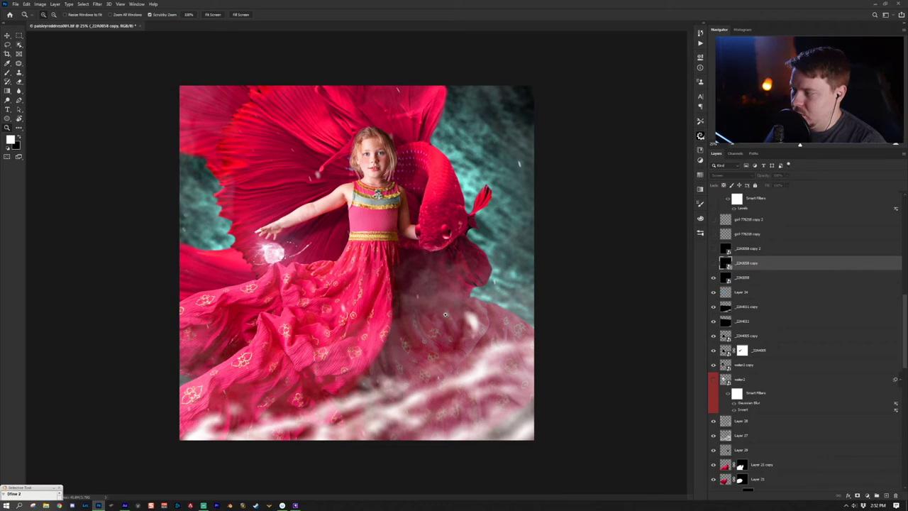
click(714, 264)
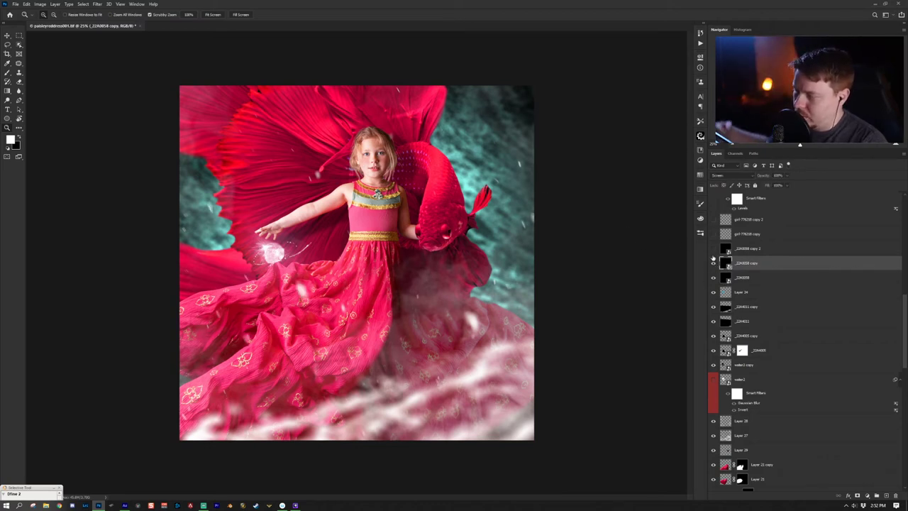
click(714, 251)
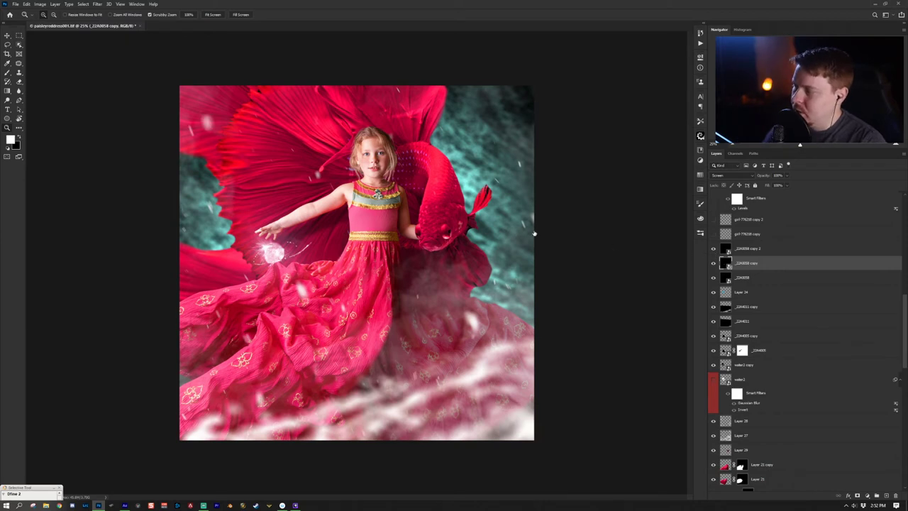
- Show the two girl copy layers above the droplet layers and the DSC smart object with the Levels filter
scroll(761, 310, up, 2)
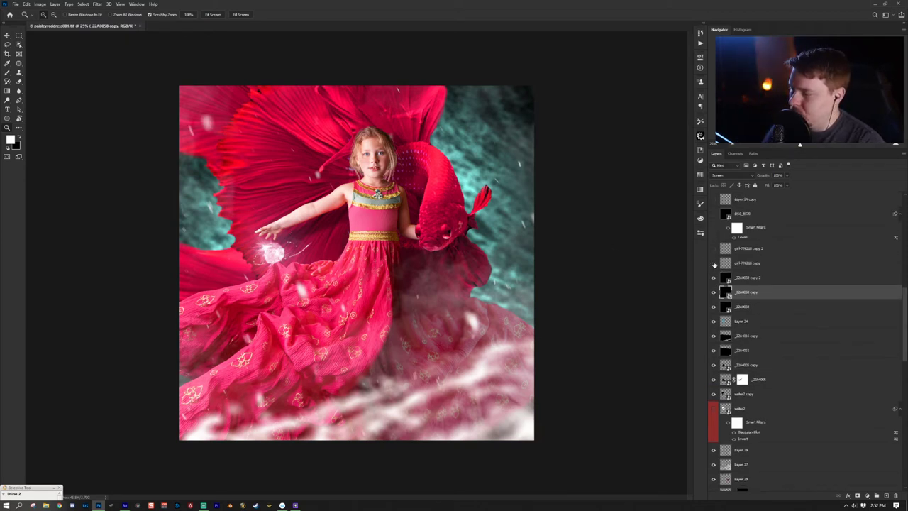
scroll(716, 279, up, 1)
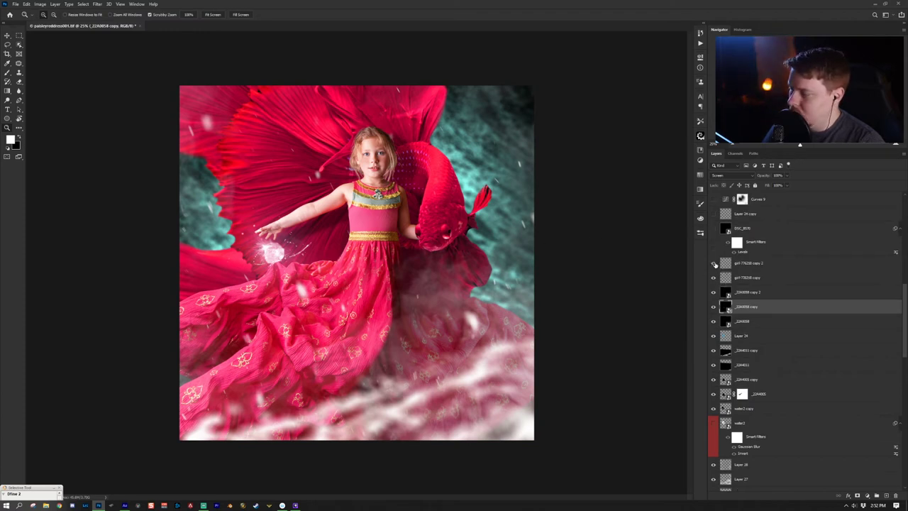
scroll(719, 277, up, 3)
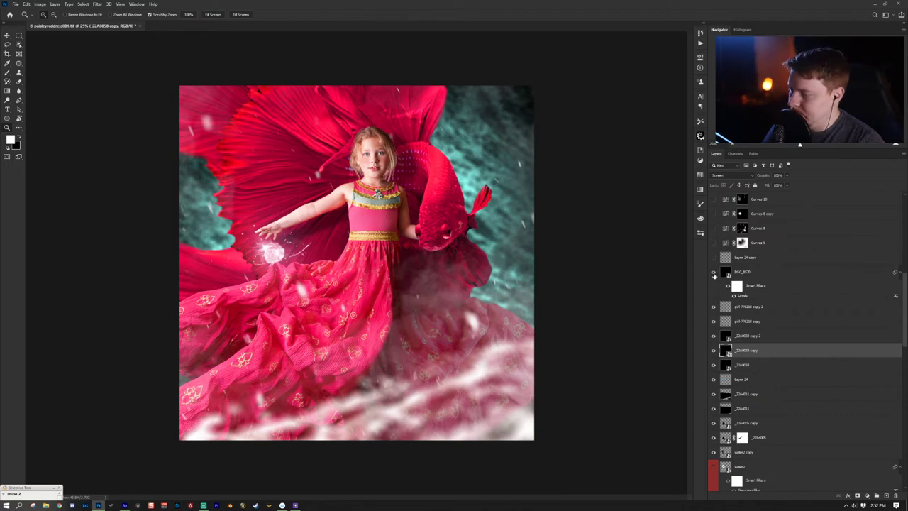
- Isolate the Linear Dodge (Add) DSC layer to inspect its orange specks, restore the other layers, and compare the image without it
click(769, 275)
alt+click(715, 274)
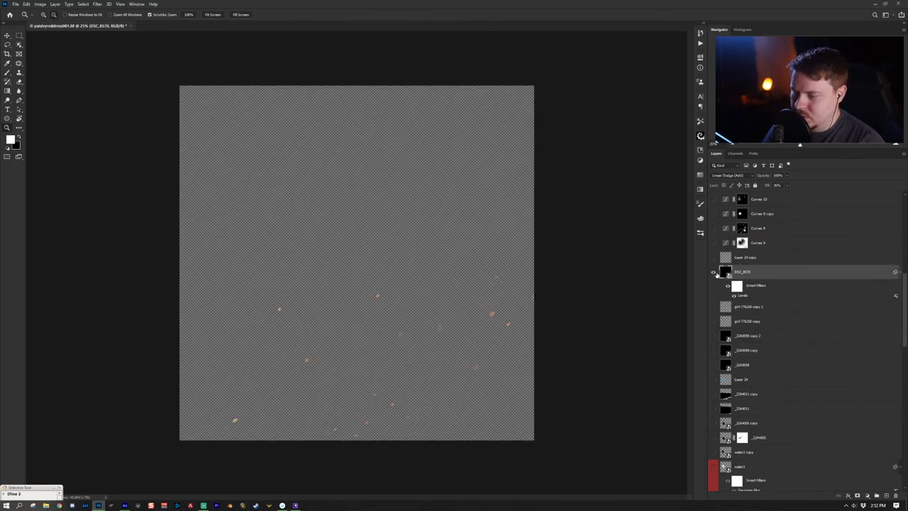
alt+click(715, 274)
click(714, 275)
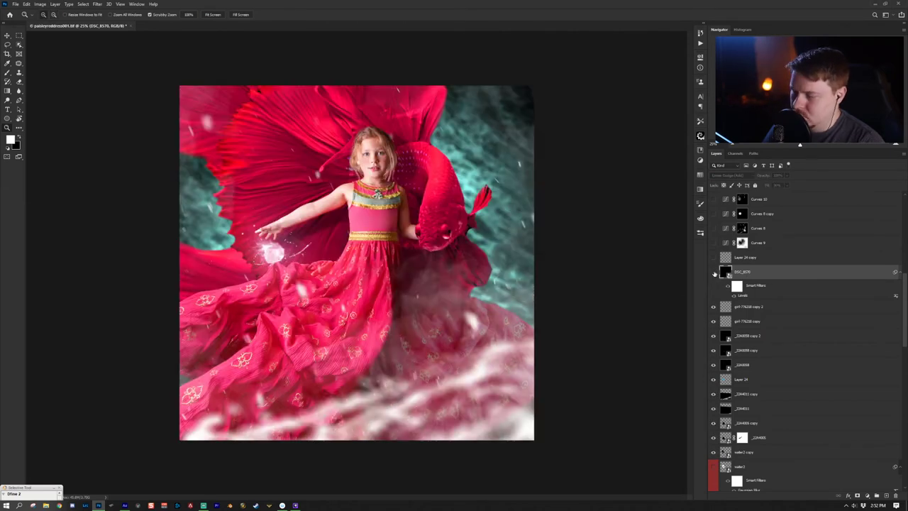
click(714, 273)
click(753, 276)
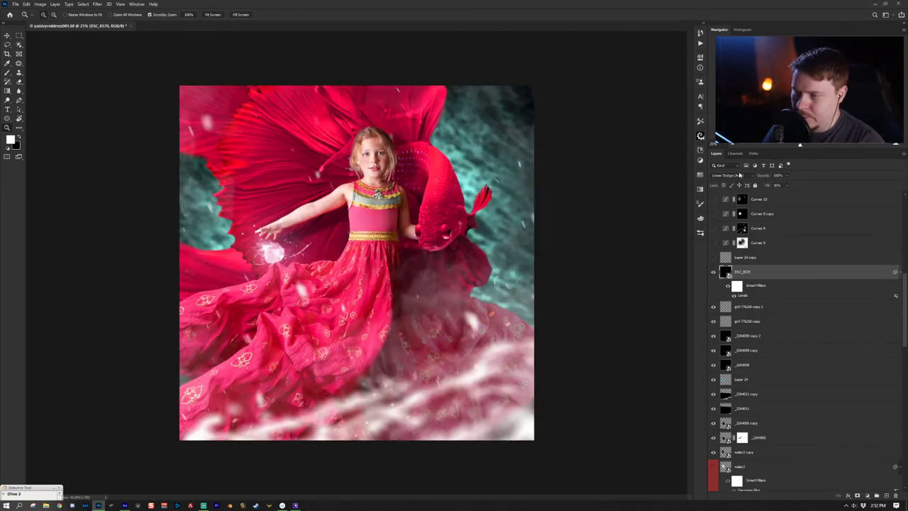
- Select and show the Color Dodge layer named Layer 24 copy, above the orange specks layer
click(771, 259)
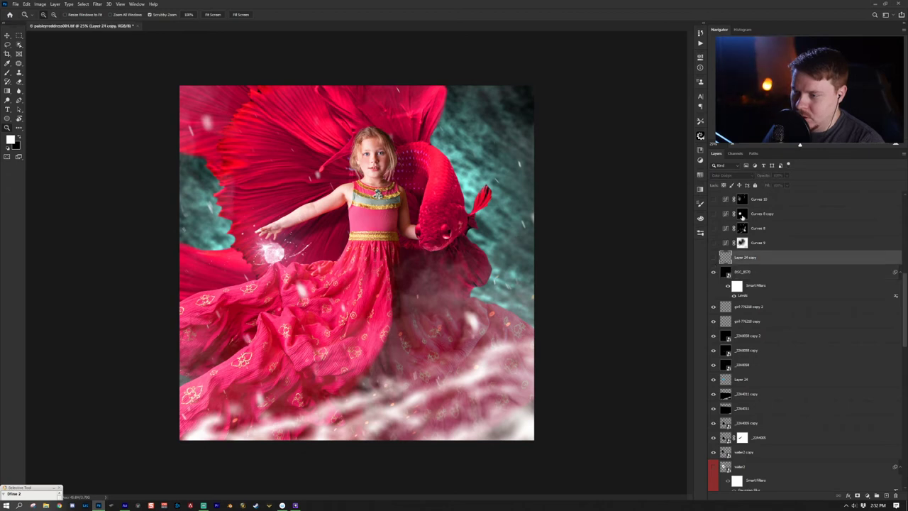
click(765, 272)
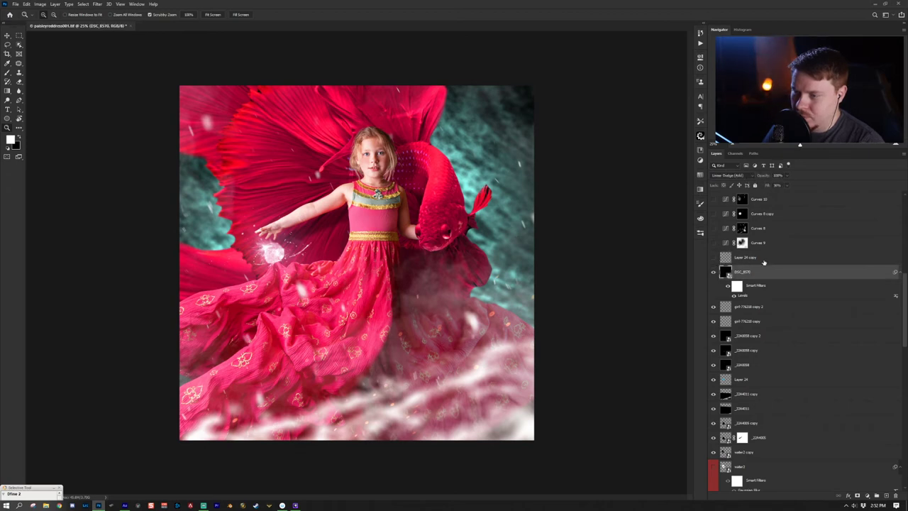
click(764, 261)
click(712, 259)
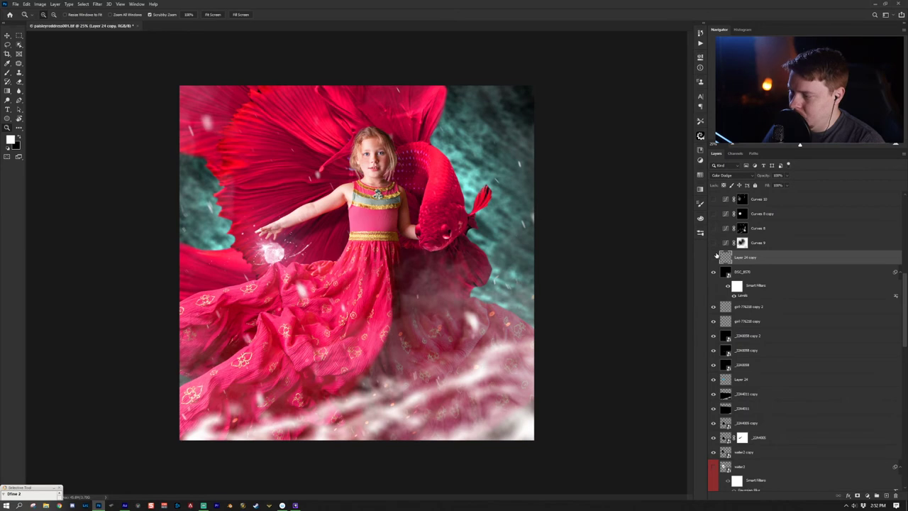
- Show the Curves 9 adjustment, open its curve settings, and toggle it off and on to compare the darkening
click(714, 242)
scroll(718, 263, up, 1)
click(724, 286)
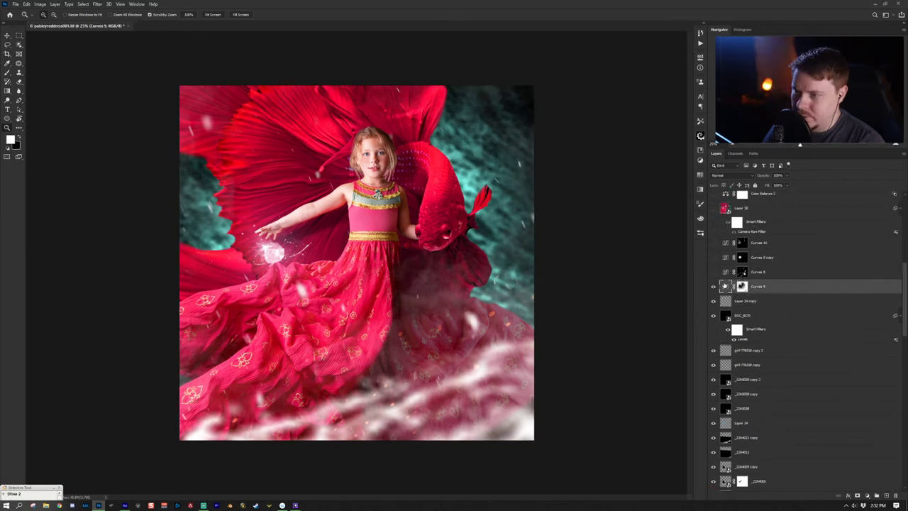
double_click(726, 286)
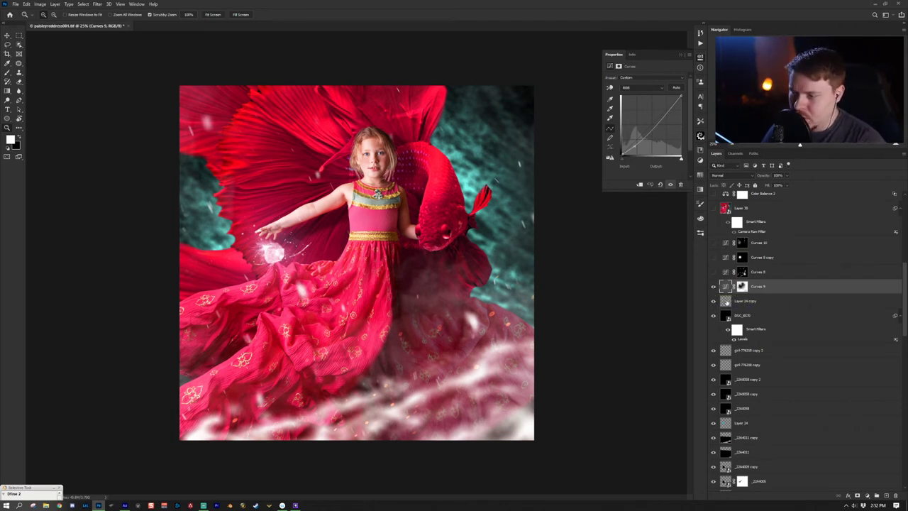
click(715, 287)
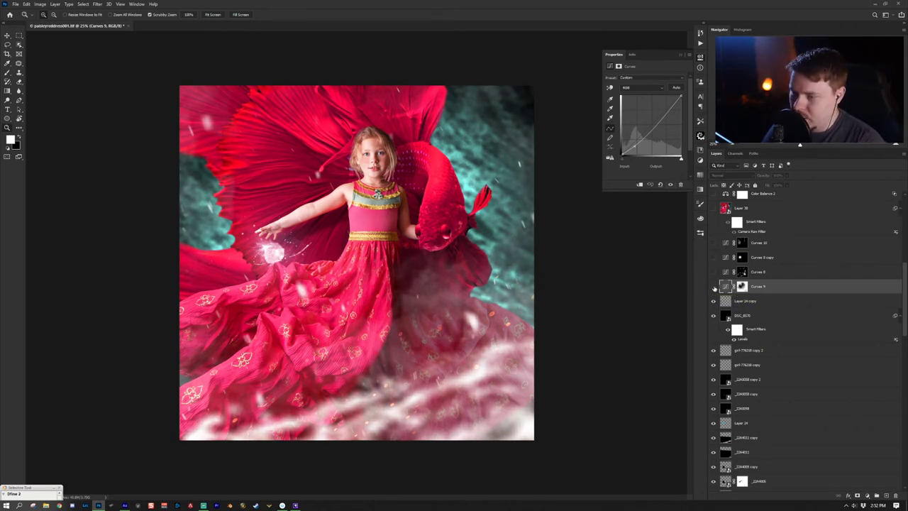
click(715, 286)
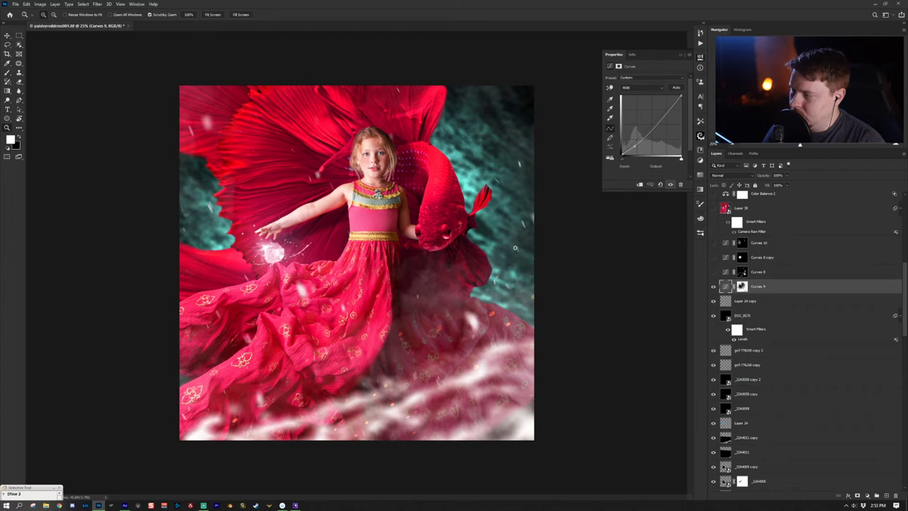
click(714, 287)
click(713, 287)
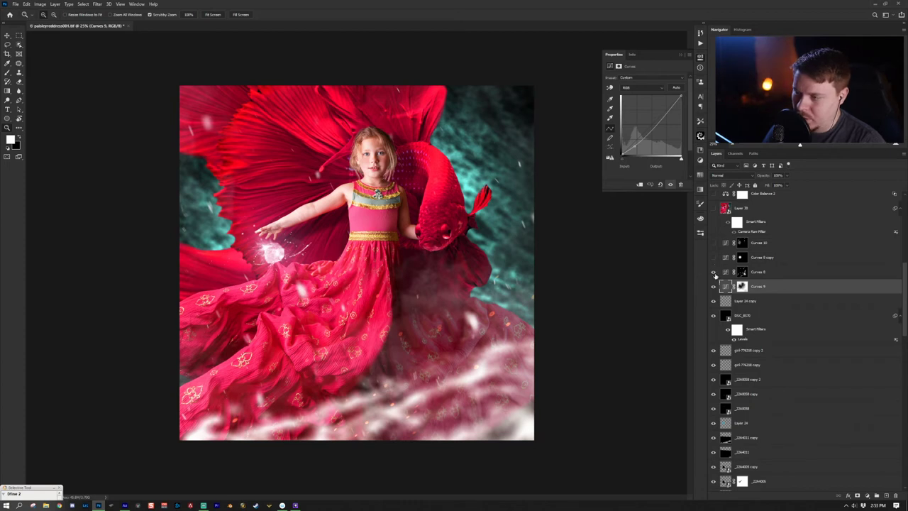
- Show the Curves 8 adjustment, select it, and toggle it off and on repeatedly to compare the shading it adds
click(714, 272)
click(724, 273)
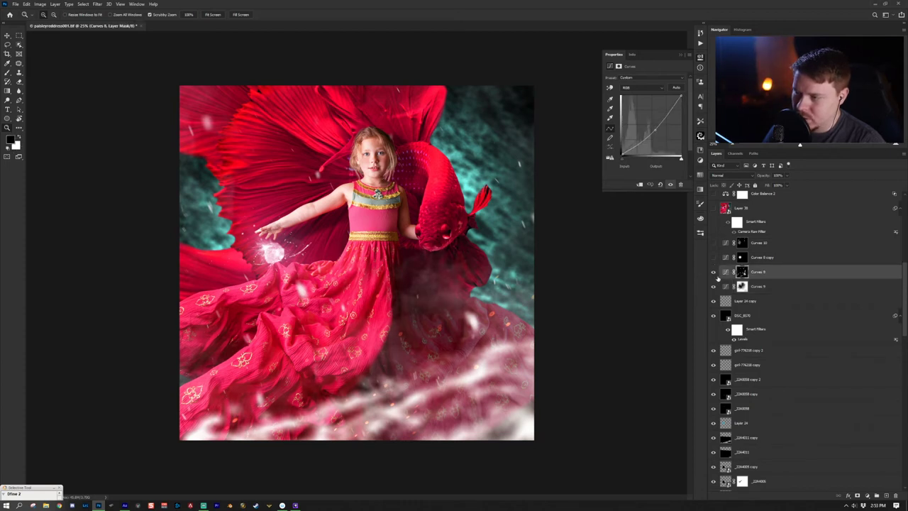
click(714, 273)
click(714, 273)
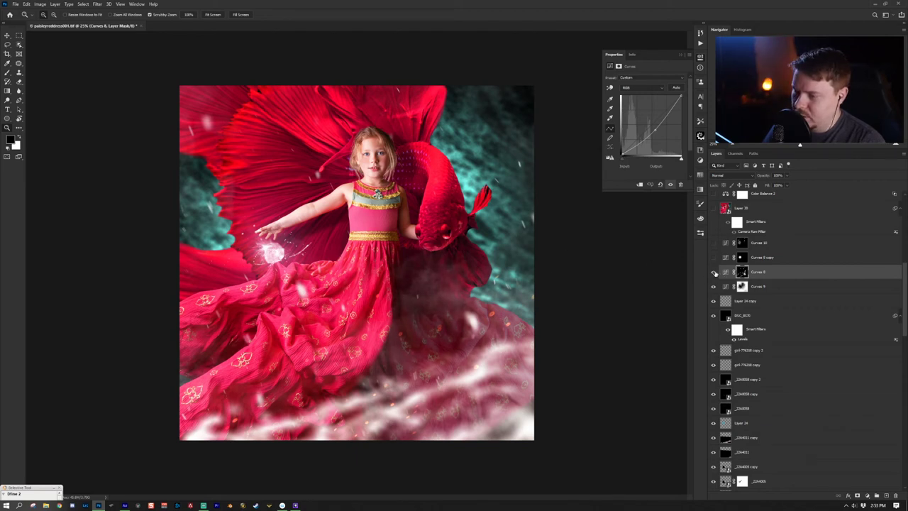
click(713, 273)
click(714, 272)
click(714, 272)
click(713, 273)
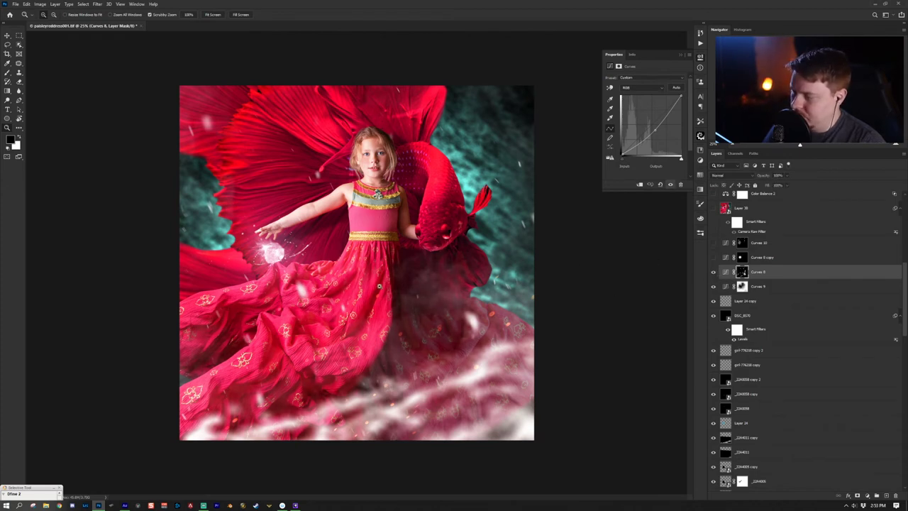
click(714, 273)
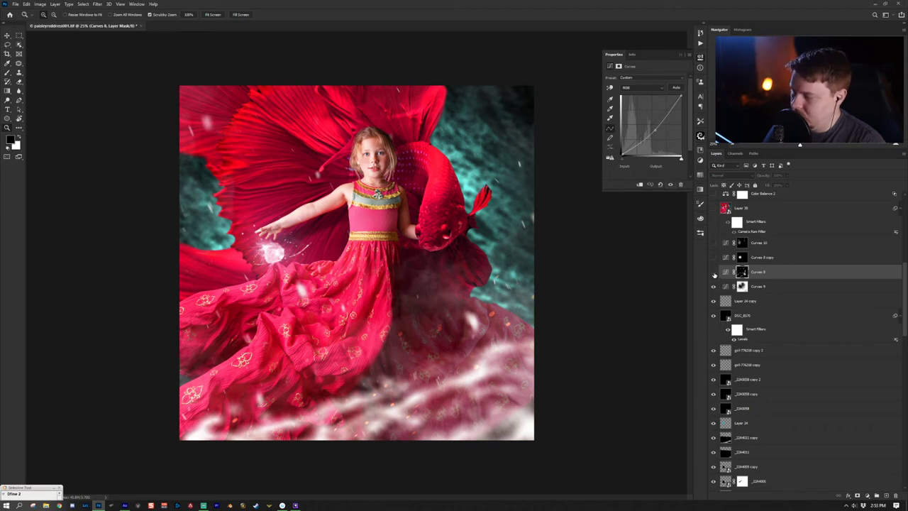
click(714, 273)
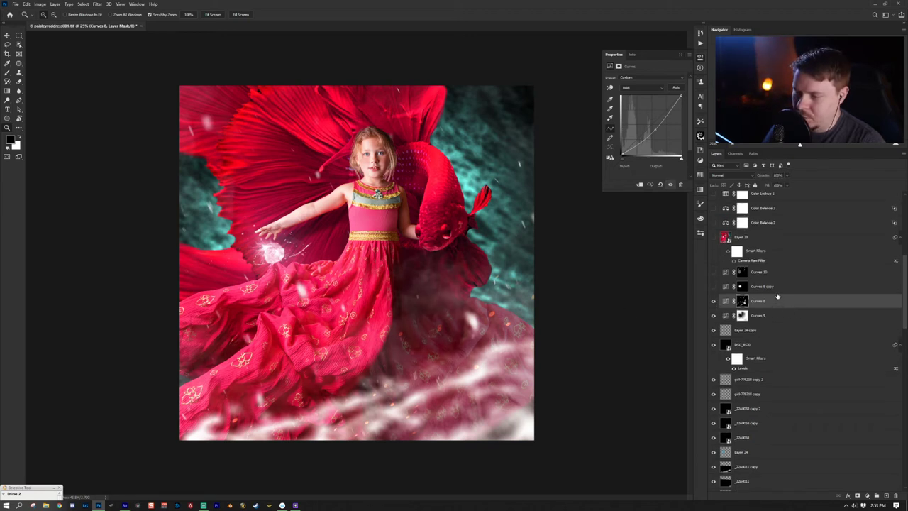
- Show the Curves 8 copy adjustment, select it, and toggle it off and on to compare the brightening
click(714, 286)
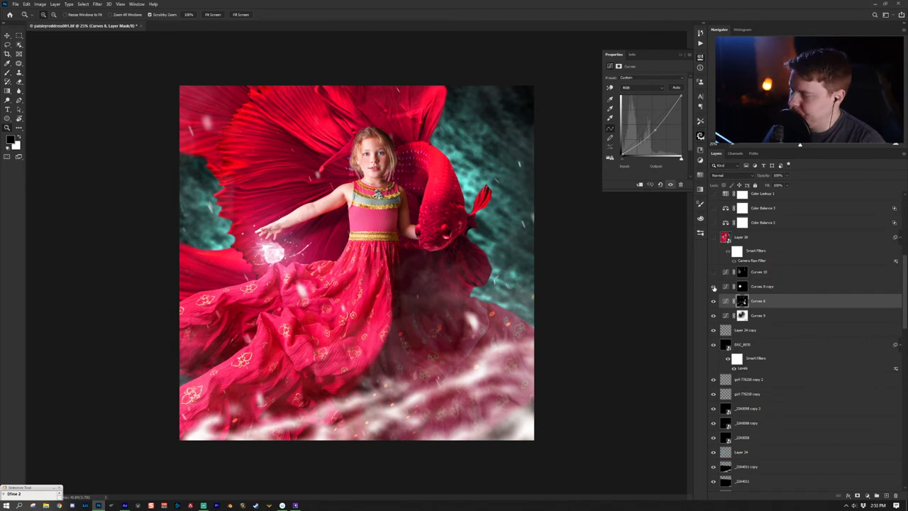
click(794, 286)
click(714, 287)
click(714, 287)
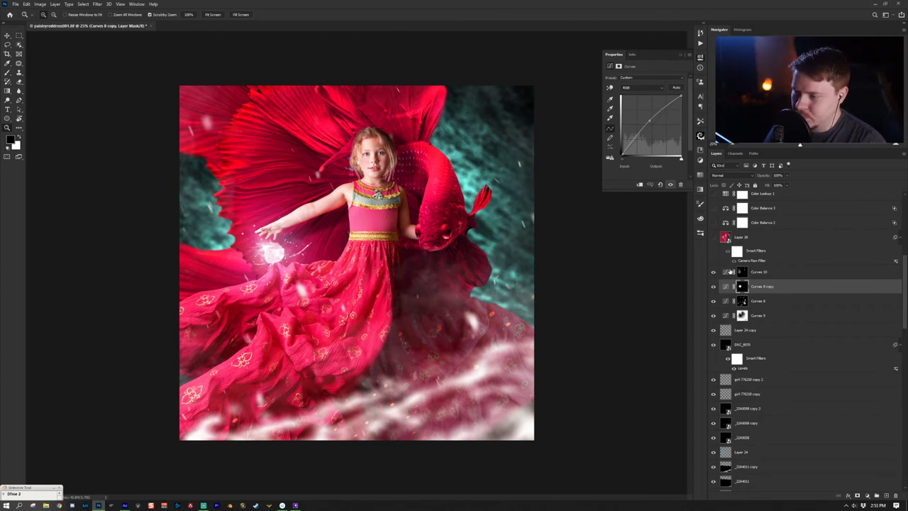
- Show and select the Curves 10 adjustment, and toggle it off and on to compare the highlights it adds
click(729, 272)
click(714, 273)
click(714, 272)
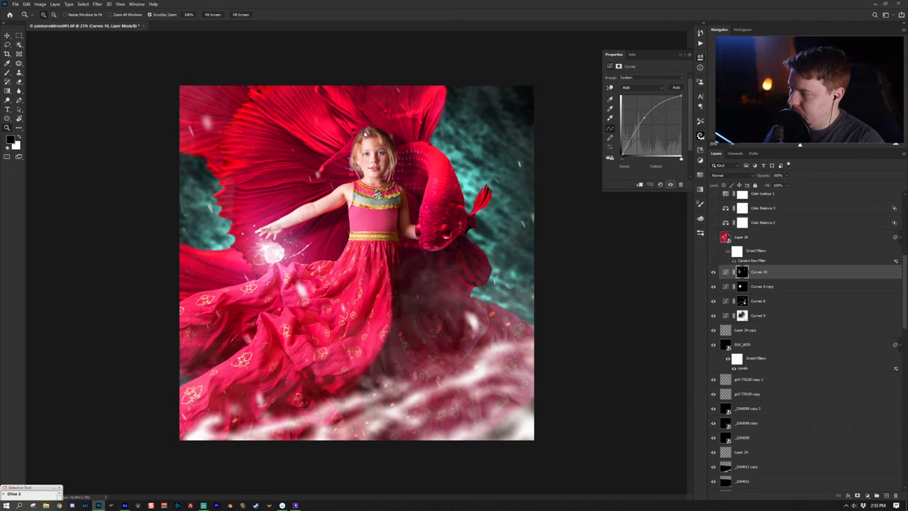
- Toggle the Curves 10 adjustment off and on again to compare the image with and without it
click(714, 274)
click(714, 273)
click(714, 273)
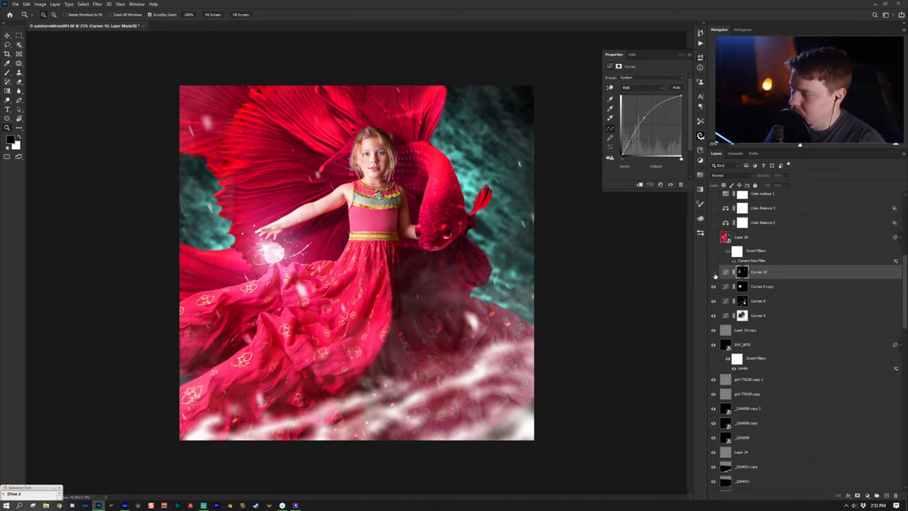
click(714, 273)
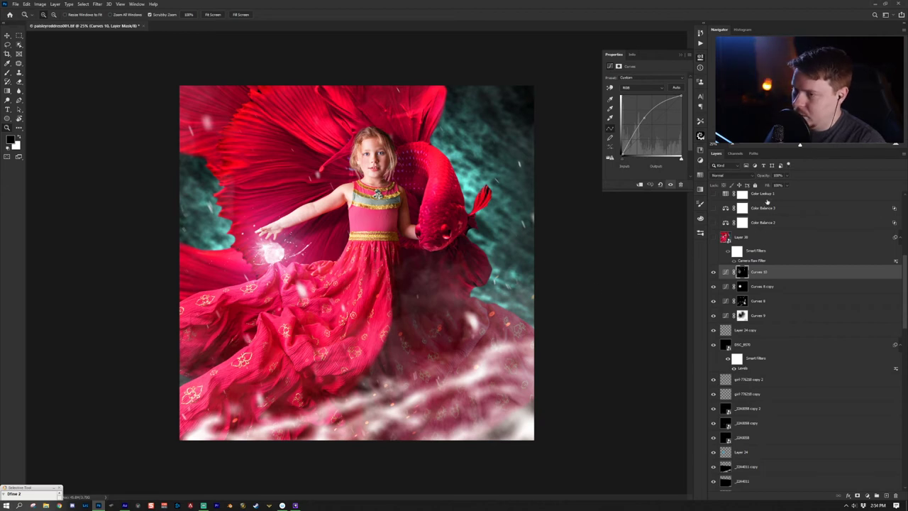
- Show the smart object layer just above Curves 10 and open its Camera Raw Filter settings
scroll(761, 280, up, 4)
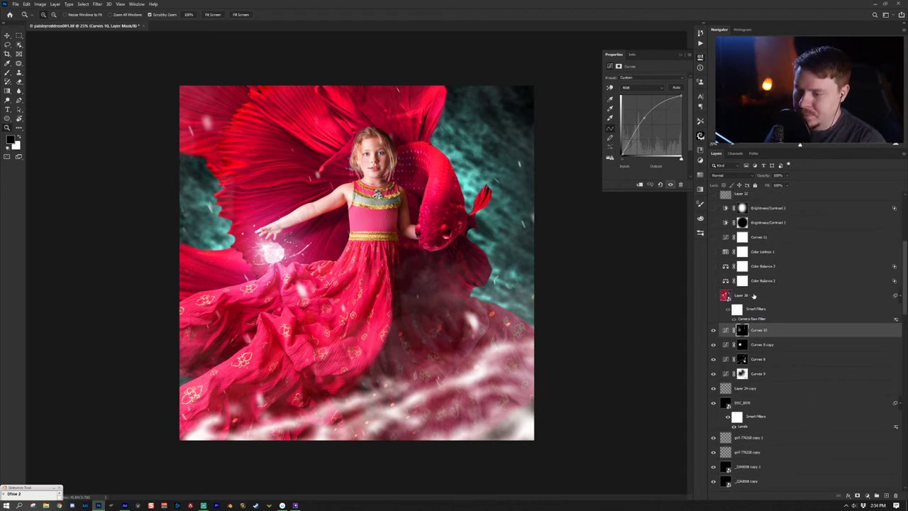
click(720, 297)
click(715, 296)
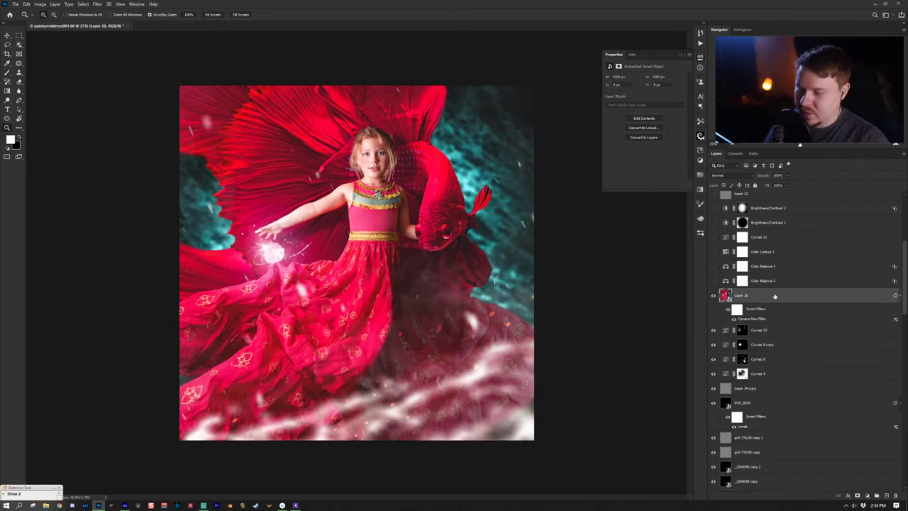
double_click(757, 319)
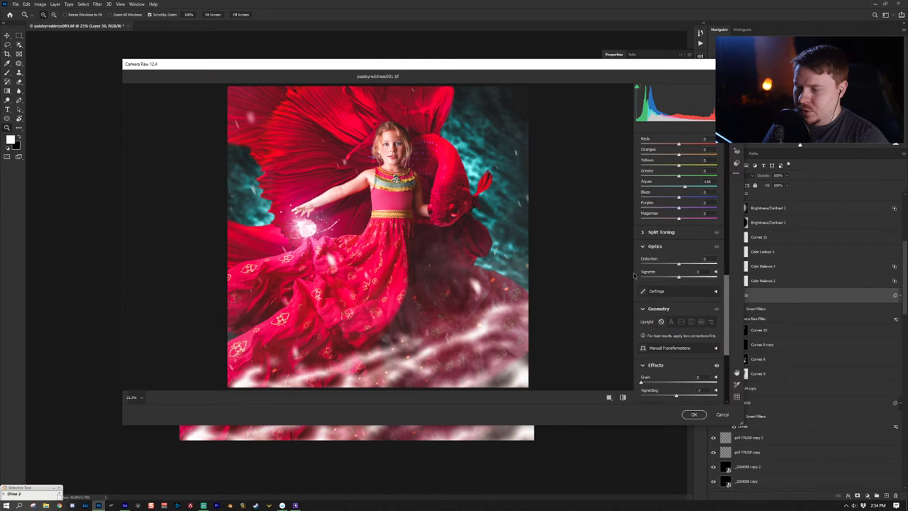
- Go to the Basic adjustments in Camera Raw and compare the image before and after the filter
scroll(634, 271, up, 10)
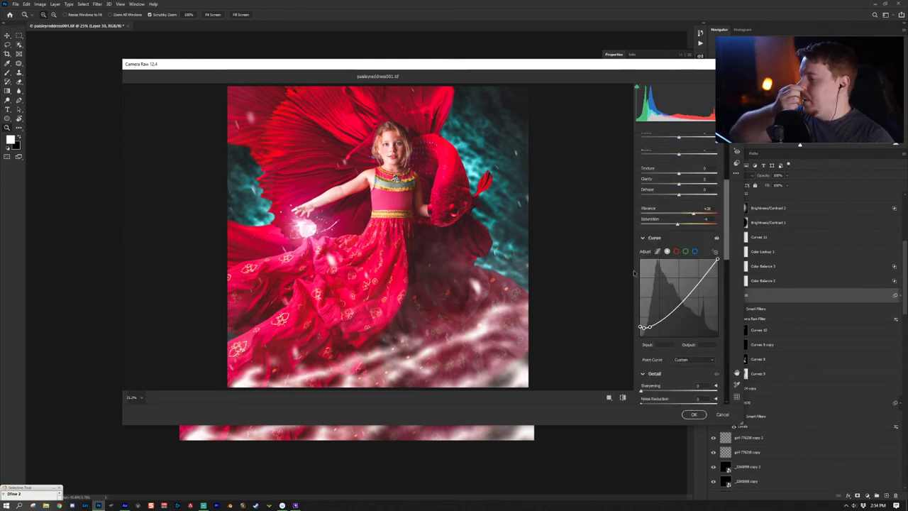
scroll(634, 271, up, 1)
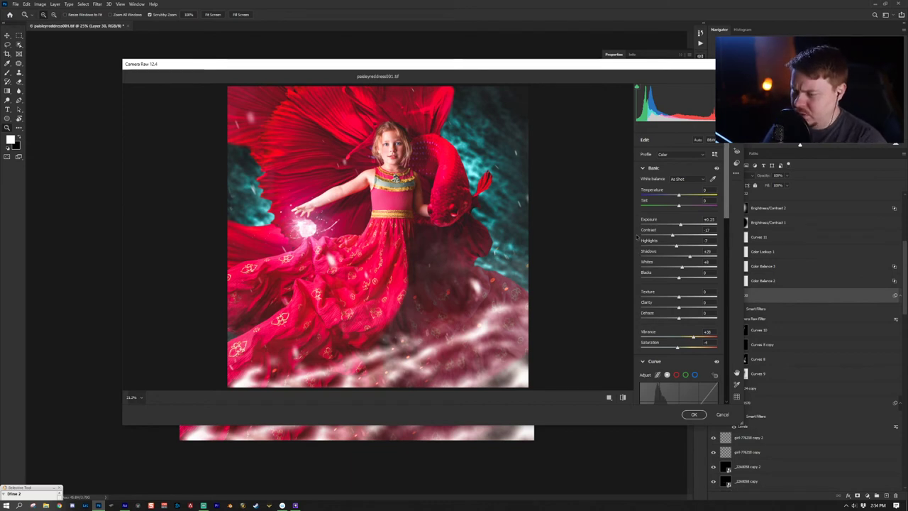
scroll(639, 242, down, 1)
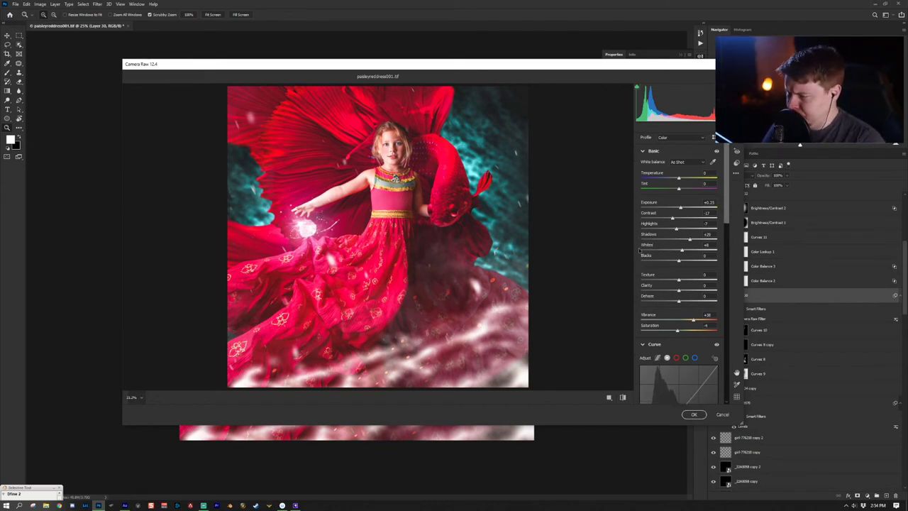
key(ctrl+z)
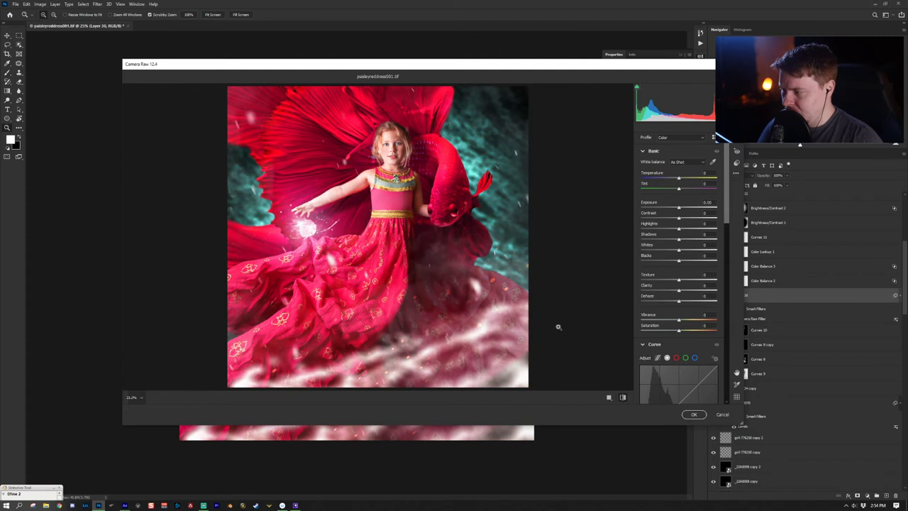
key(ctrl+z)
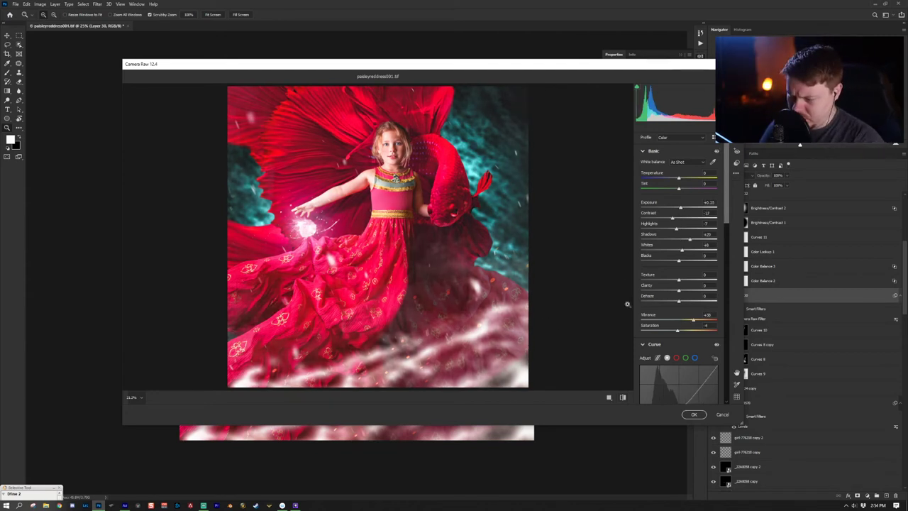
- Examine the Basic exposure, contrast, highlights, shadows, whites, vibrance and saturation settings of the Camera Raw Filter
scroll(642, 308, down, 2)
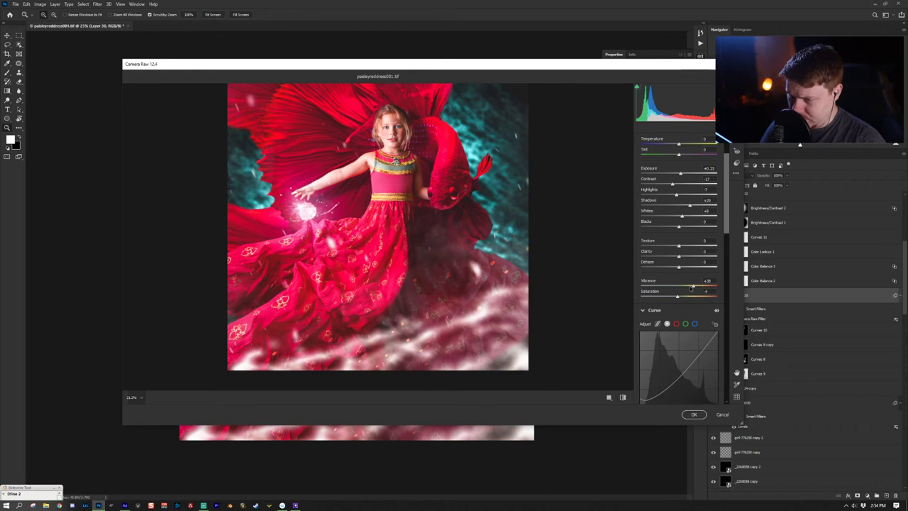
scroll(639, 246, up, 1)
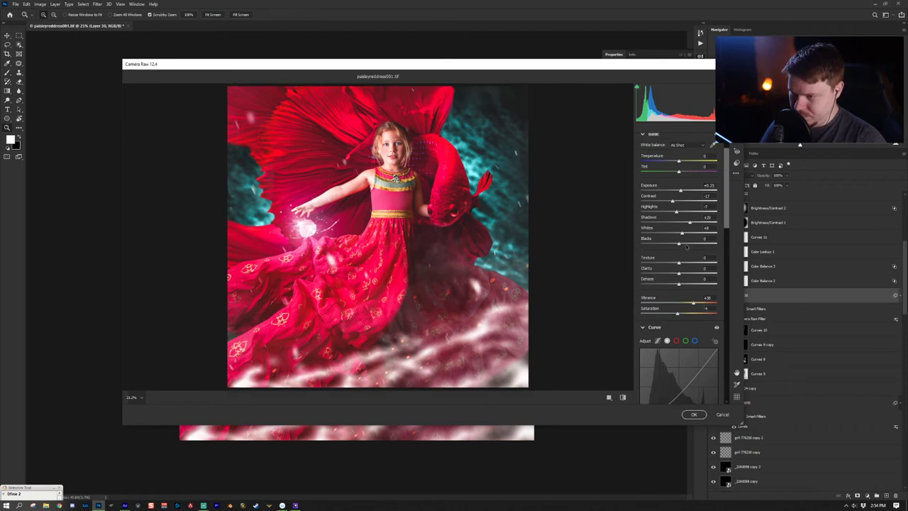
scroll(677, 235, up, 1)
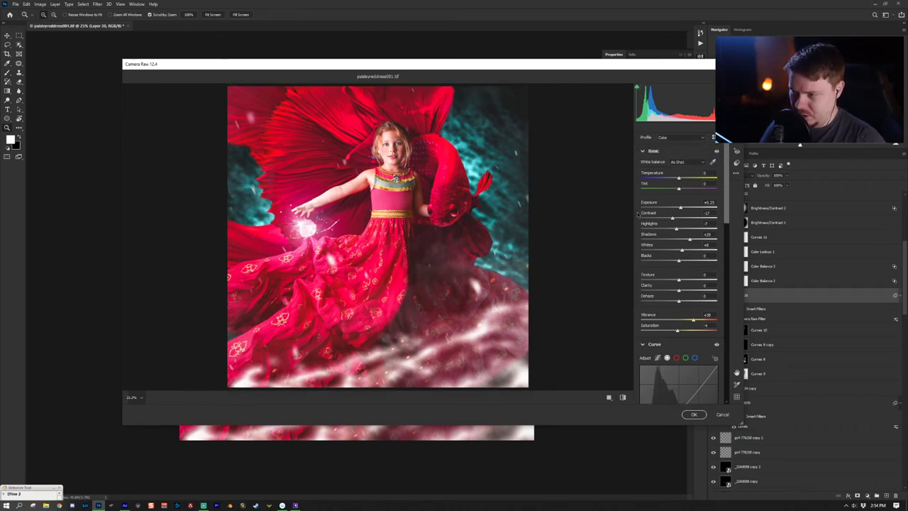
scroll(639, 214, up, 1)
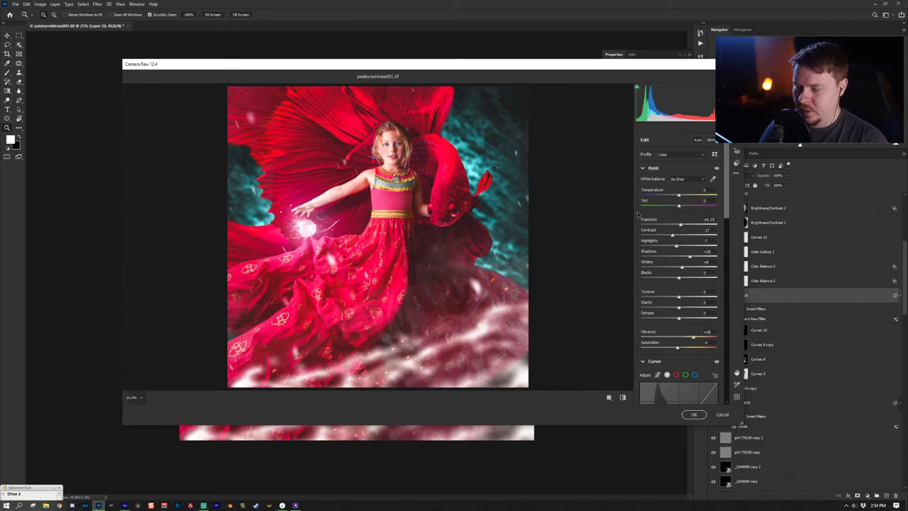
scroll(638, 213, down, 1)
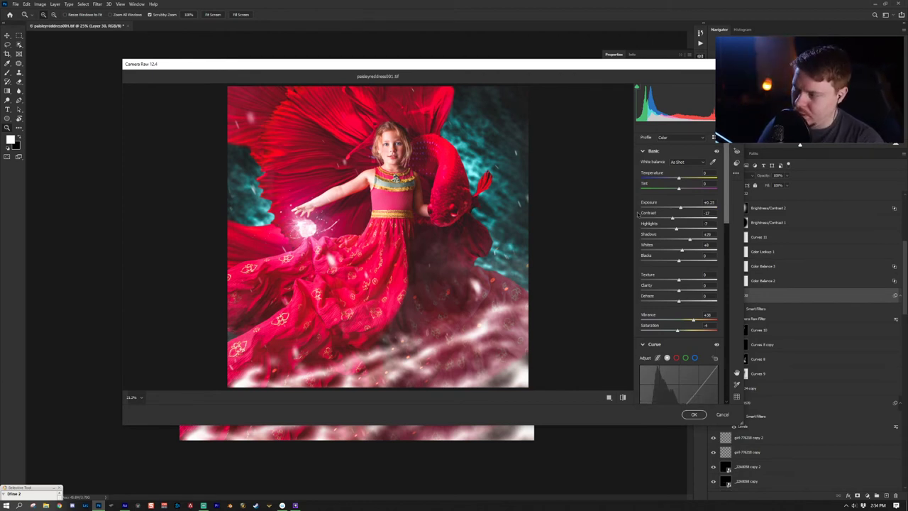
scroll(639, 214, down, 1)
scroll(638, 220, up, 2)
scroll(636, 228, down, 1)
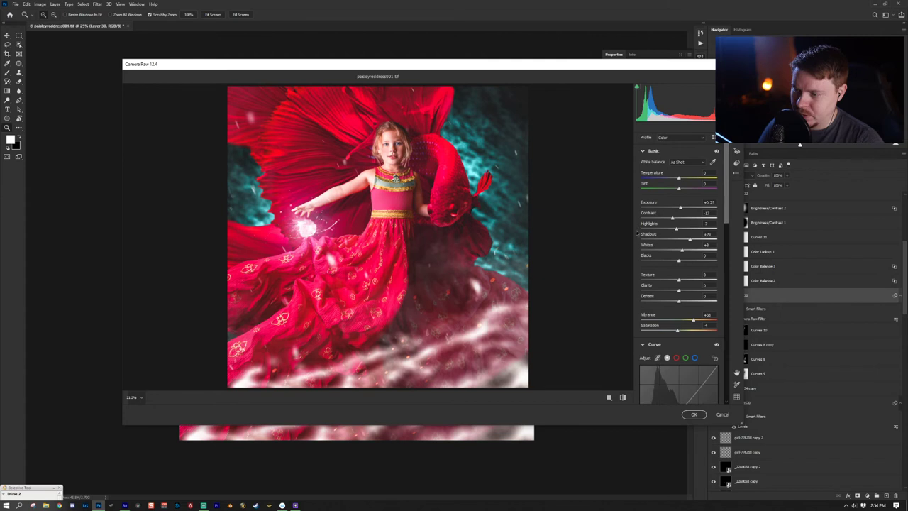
- Inspect the shadow points of the Camera Raw point curve and toggle the preview to compare the effect
scroll(636, 228, down, 4)
scroll(623, 256, up, 1)
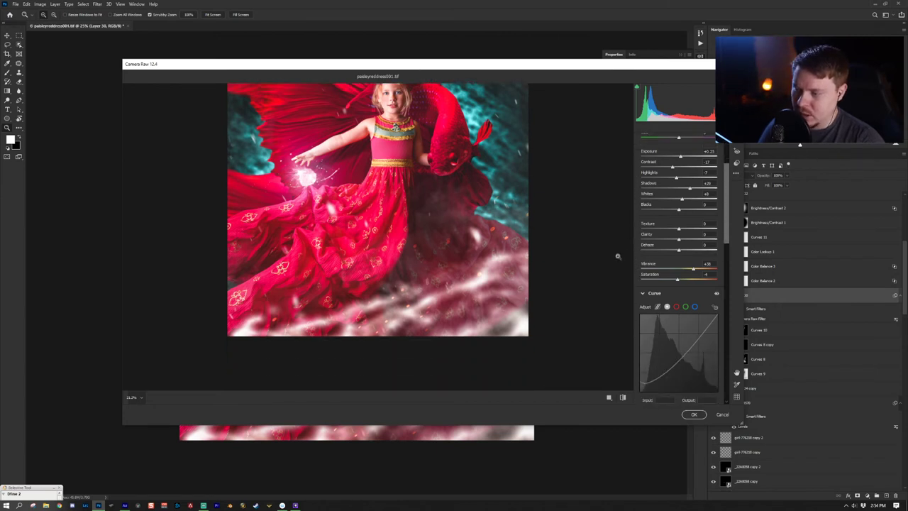
scroll(624, 301, down, 4)
drag(645, 316, 642, 314)
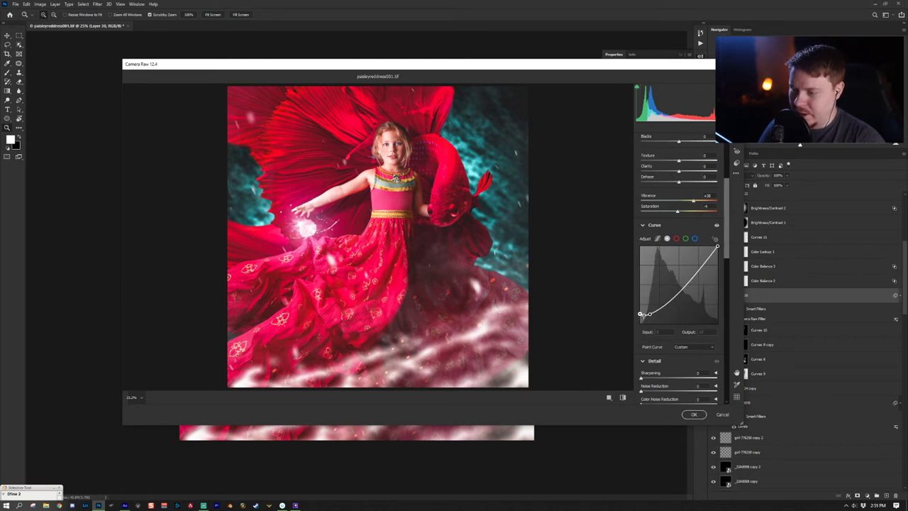
key(p)
key(p)
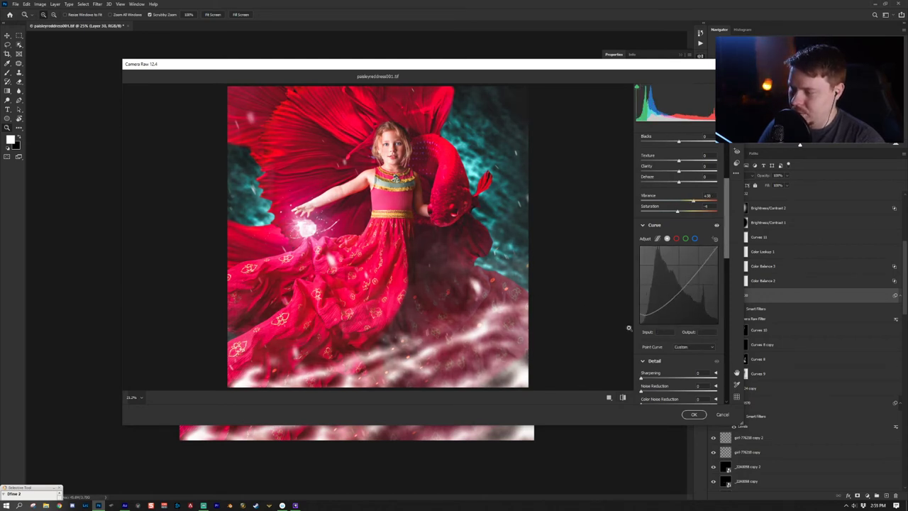
- Review the Color Mixer's luminance, saturation and hue adjustments, looking at the aquas and blues
scroll(634, 328, down, 3)
scroll(633, 329, down, 3)
click(690, 249)
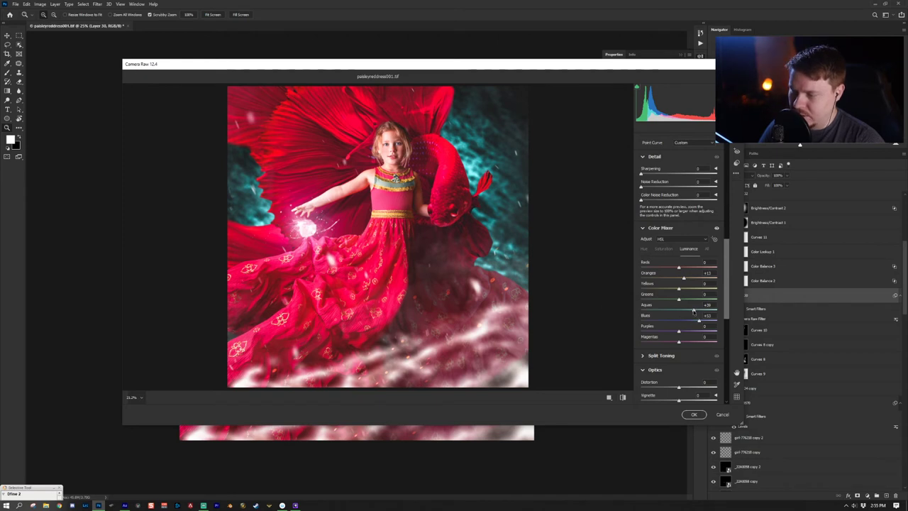
click(670, 250)
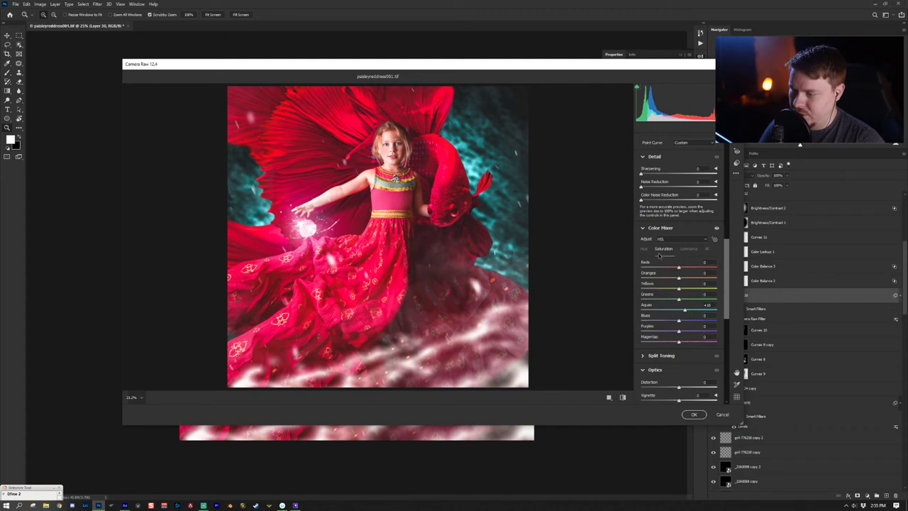
click(644, 249)
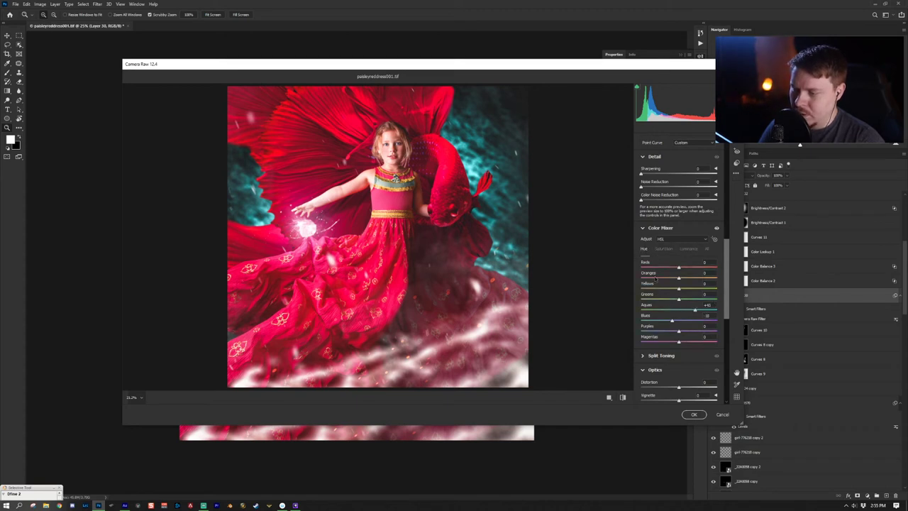
- Review the Effects vignetting and the Calibration primary color settings, and accept the Camera Raw Filter
scroll(637, 312, down, 5)
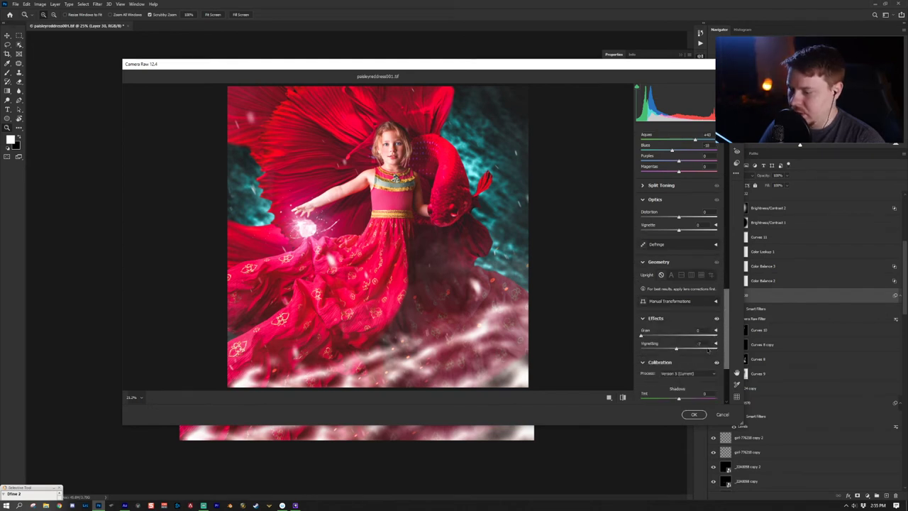
scroll(637, 355, down, 3)
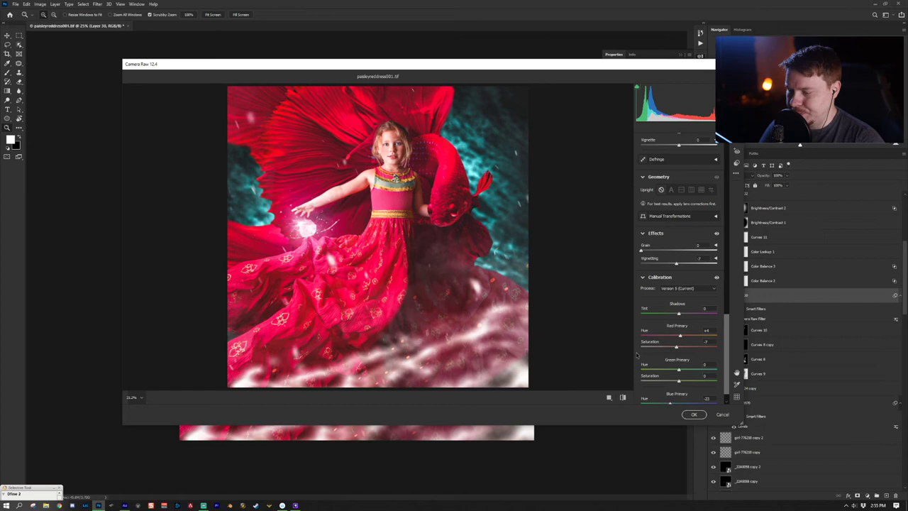
scroll(637, 355, down, 1)
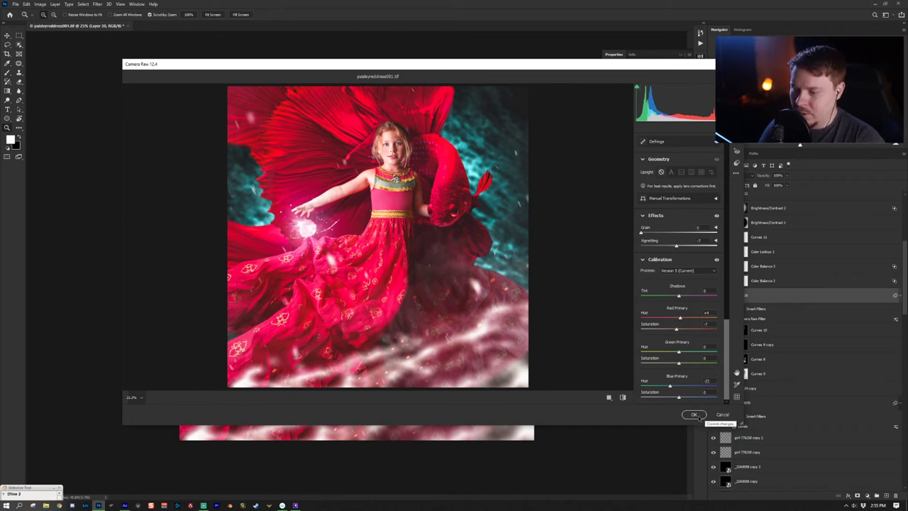
click(694, 415)
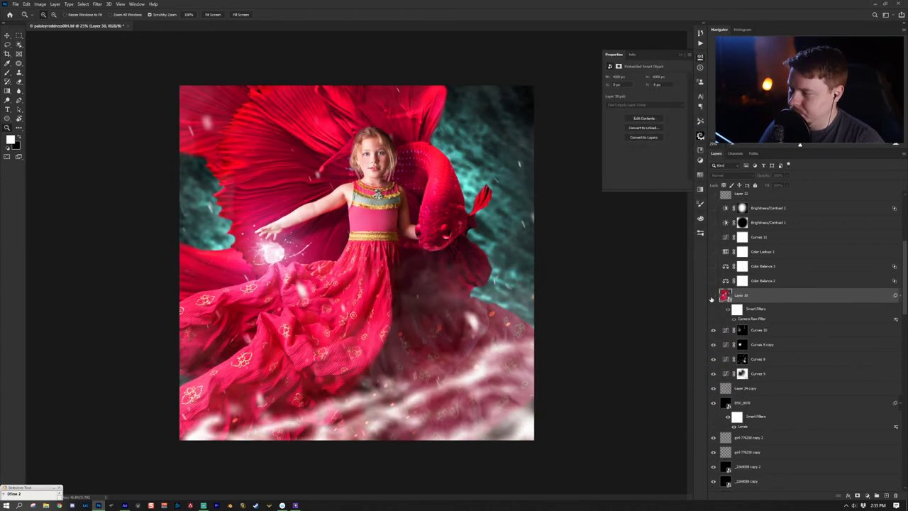
- Select the Color Balance 2 adjustment, review its Highlights and Shadows tone settings, and make the layer visible
scroll(771, 324, up, 1)
scroll(770, 324, up, 2)
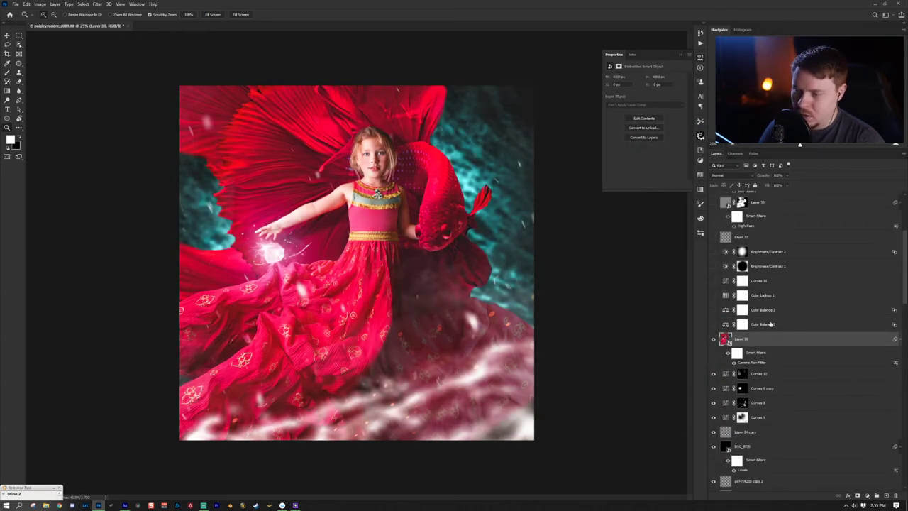
click(725, 325)
scroll(766, 307, up, 1)
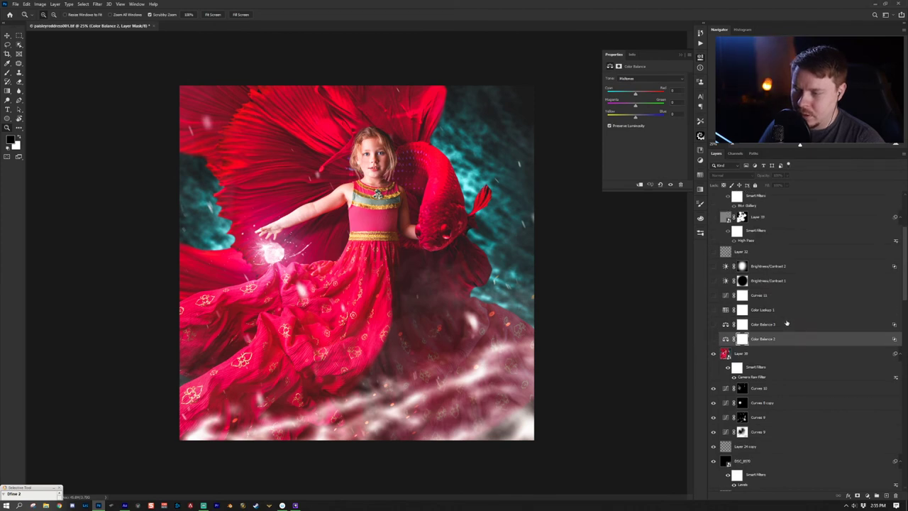
scroll(770, 310, up, 1)
scroll(773, 312, down, 1)
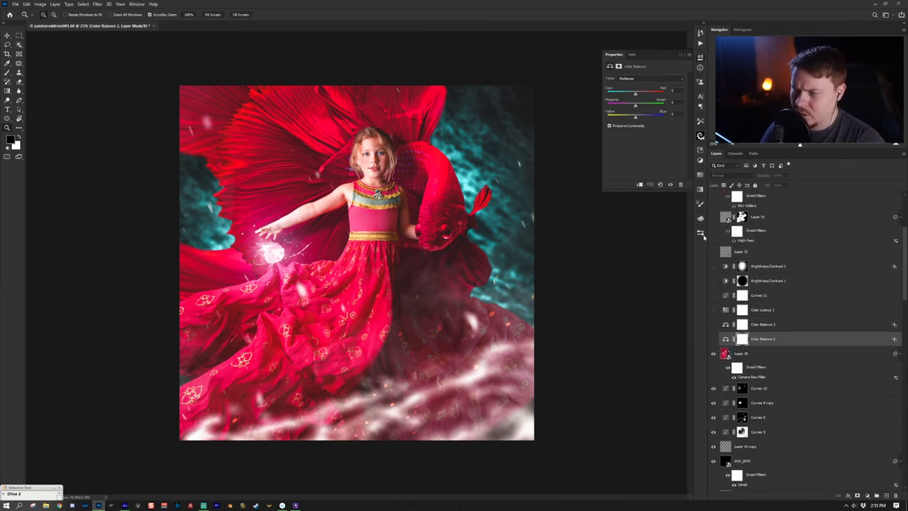
click(649, 80)
click(637, 98)
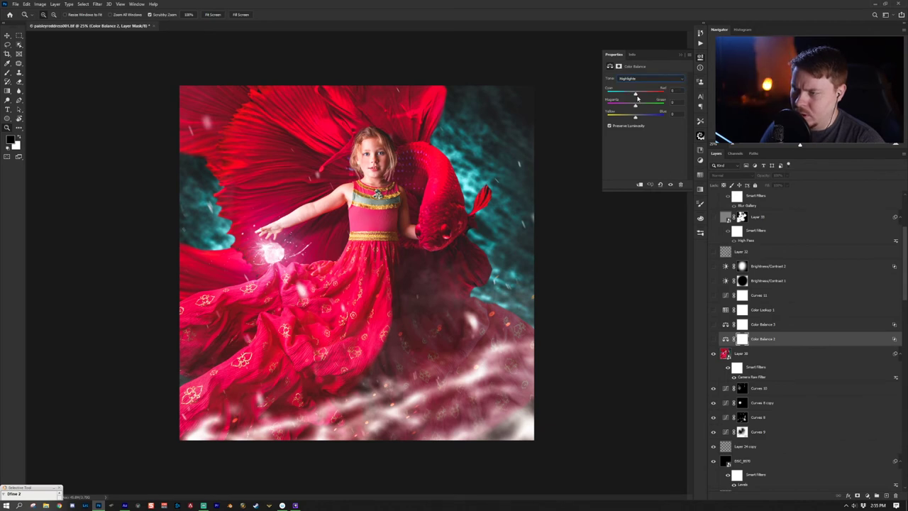
click(644, 86)
click(639, 84)
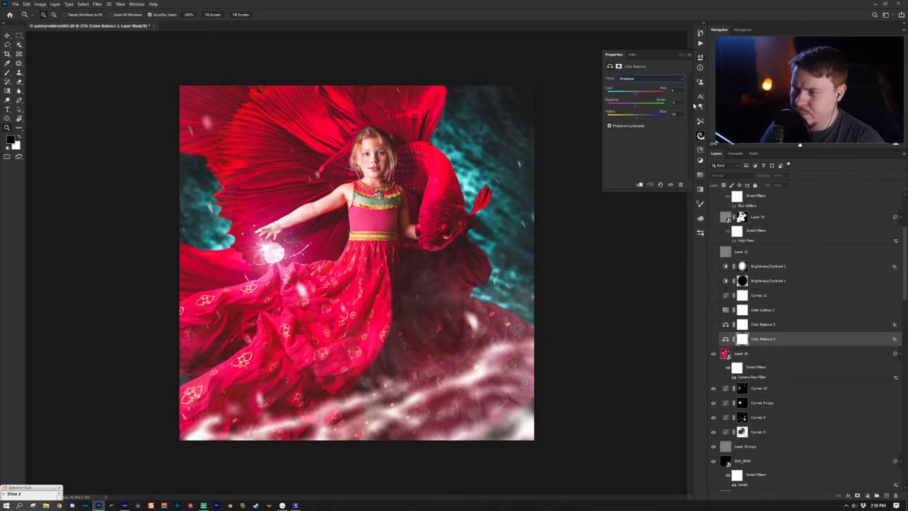
click(713, 339)
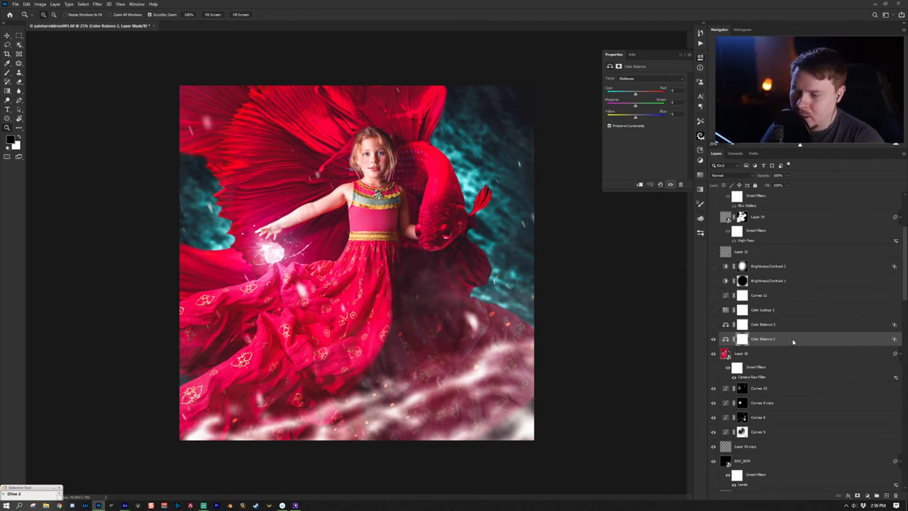
- Review the Blend If sliders in the Color Balance 2 layer's blending options and leave them unchanged
double_click(818, 343)
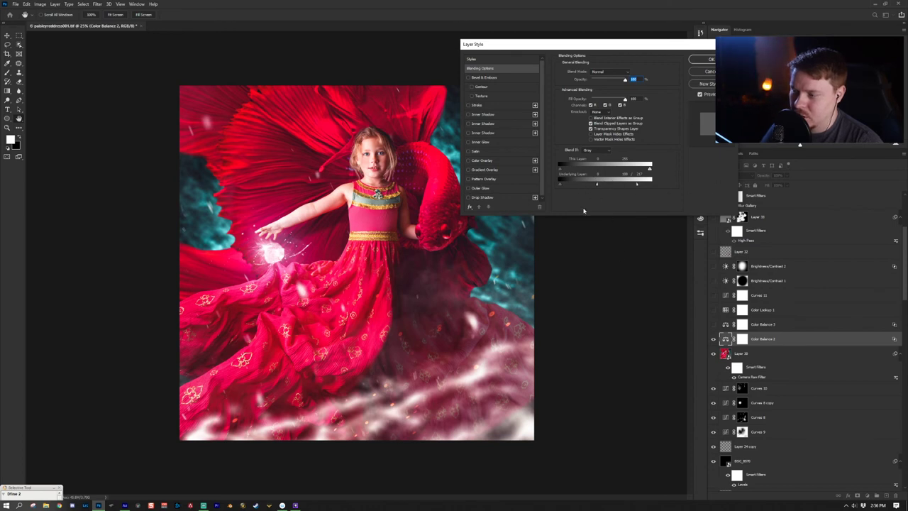
drag(639, 176, 648, 172)
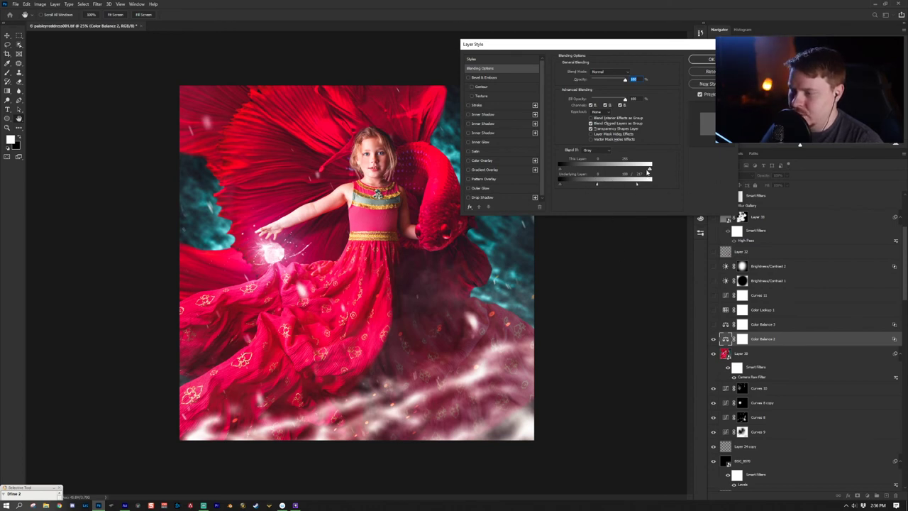
drag(649, 171, 618, 170)
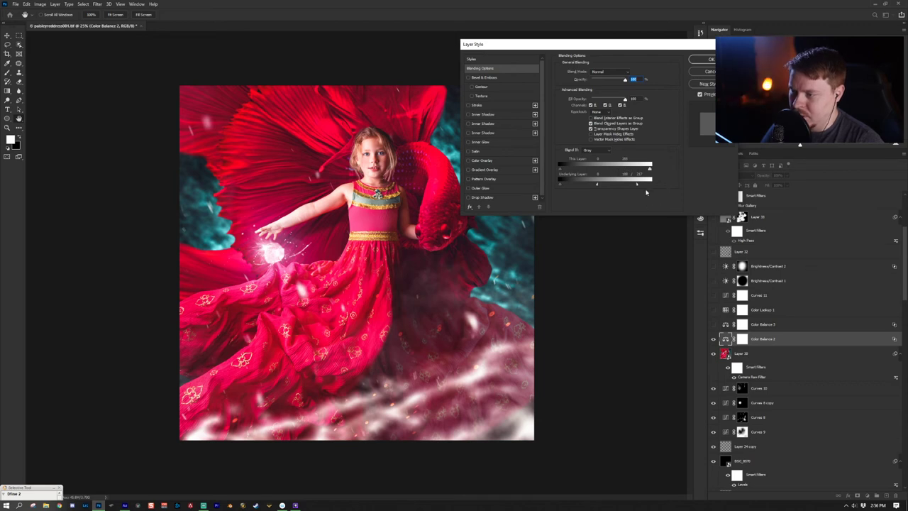
click(702, 71)
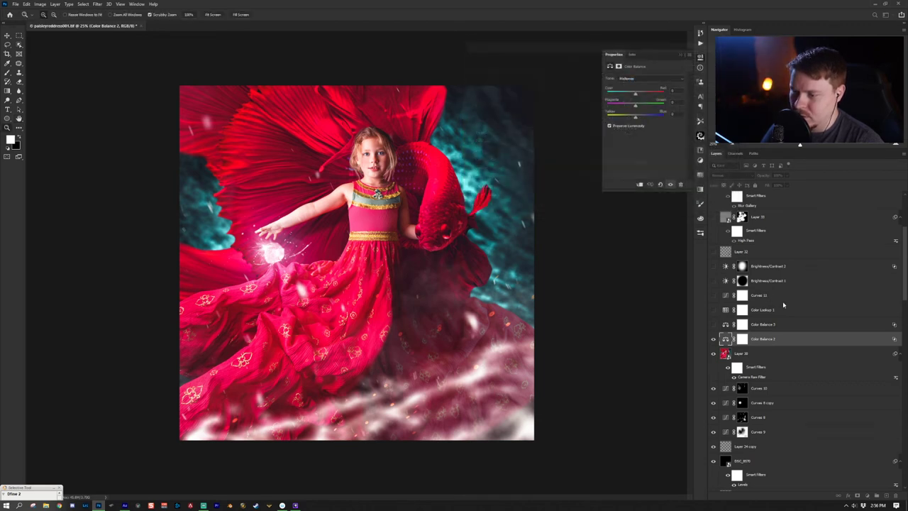
- Make the Color Balance 3 layer visible and review its Highlights tone and Blend If settings
click(712, 325)
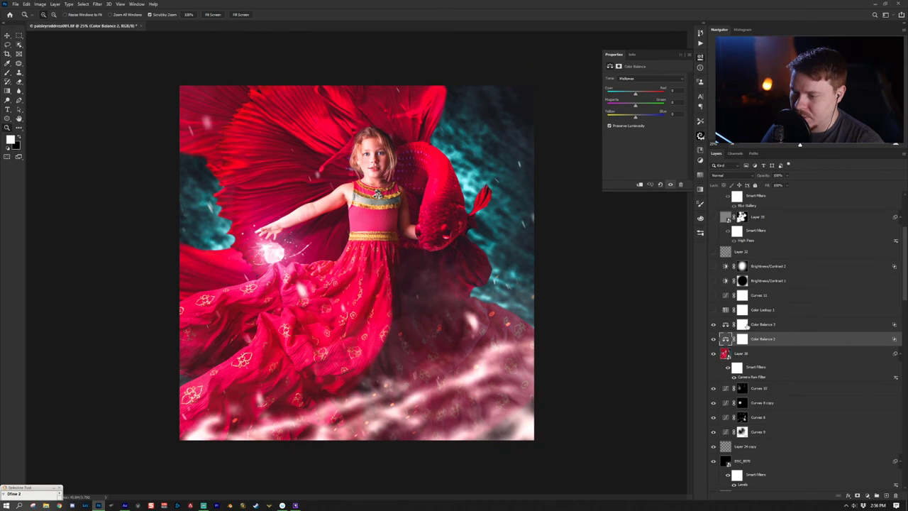
click(791, 328)
click(650, 80)
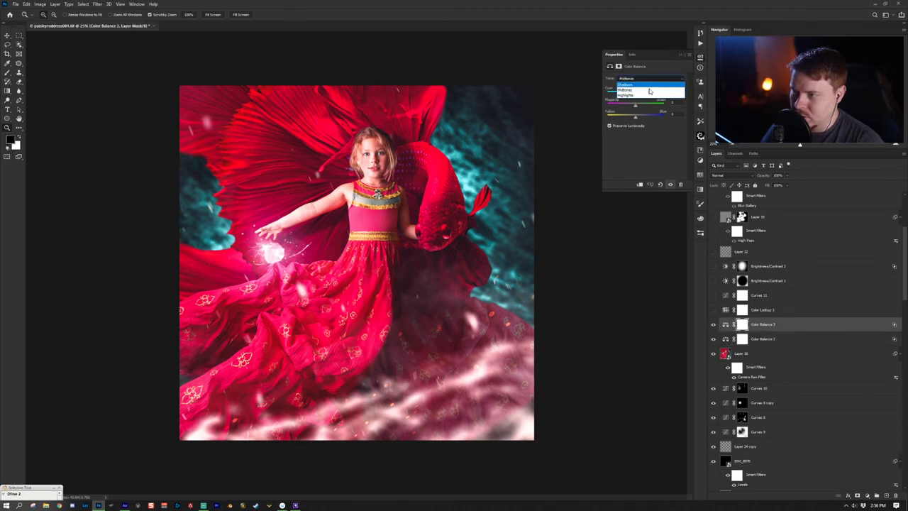
click(642, 89)
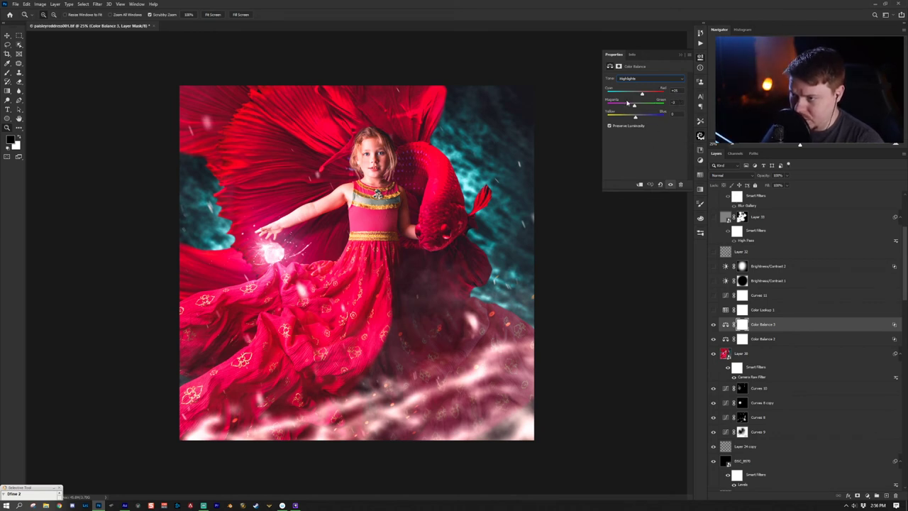
key(Up)
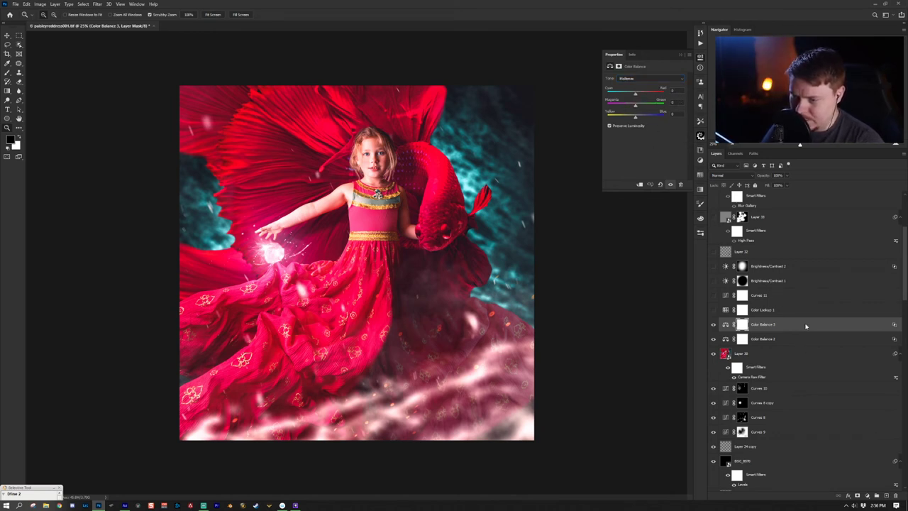
key(ctrl+shift+b)
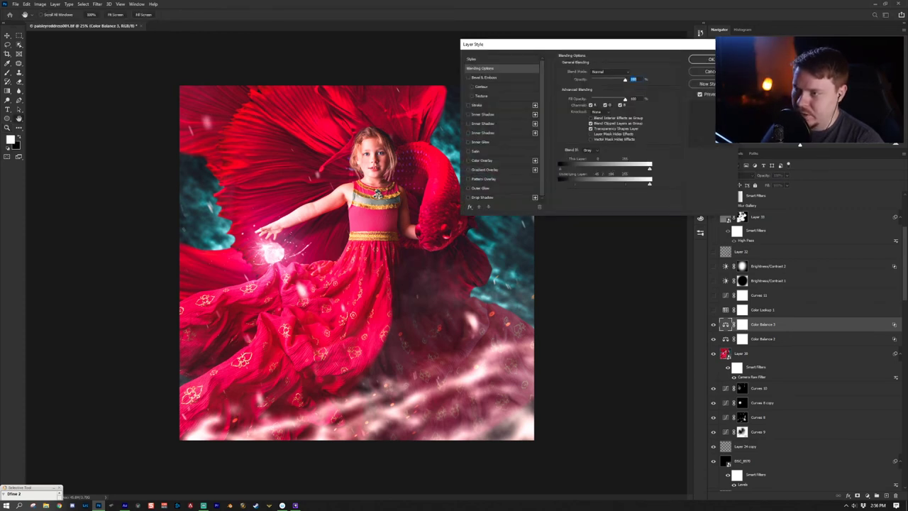
click(710, 72)
- Make the Color Lookup 1 layer visible and review its list of 3DLUT files
click(793, 312)
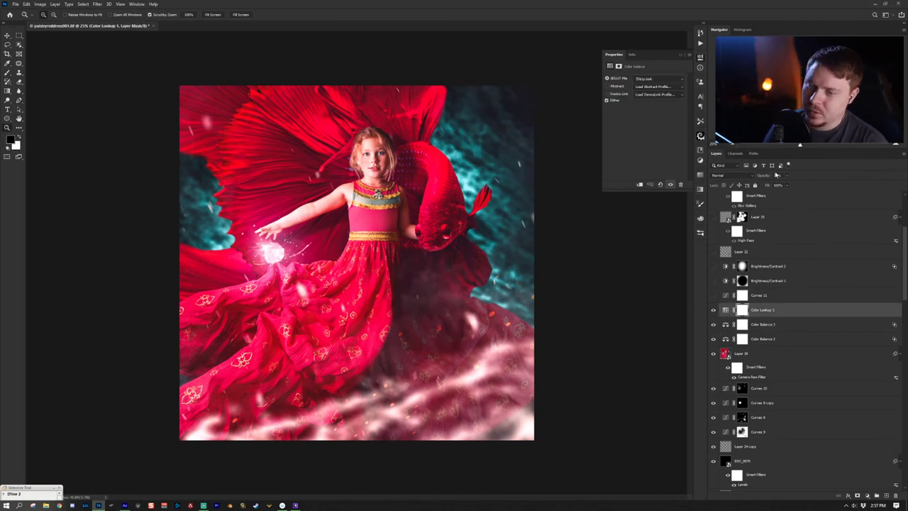
click(655, 78)
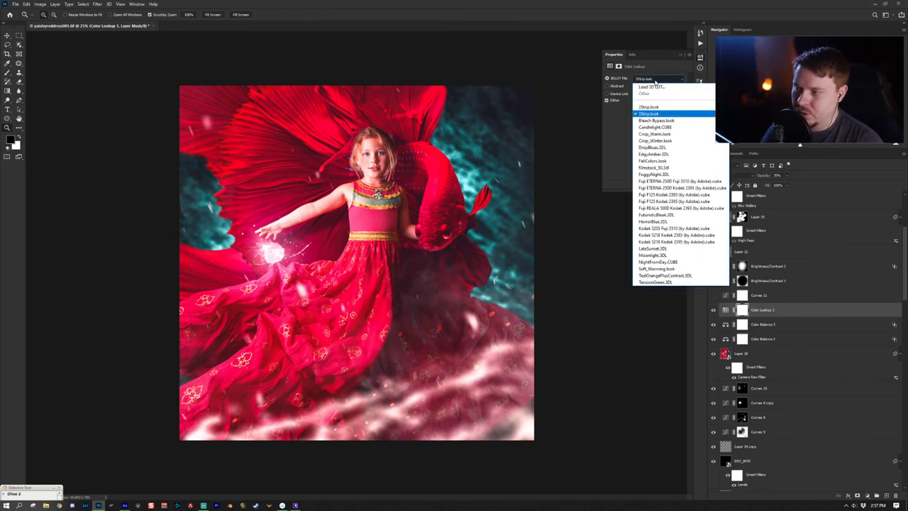
click(667, 60)
click(681, 55)
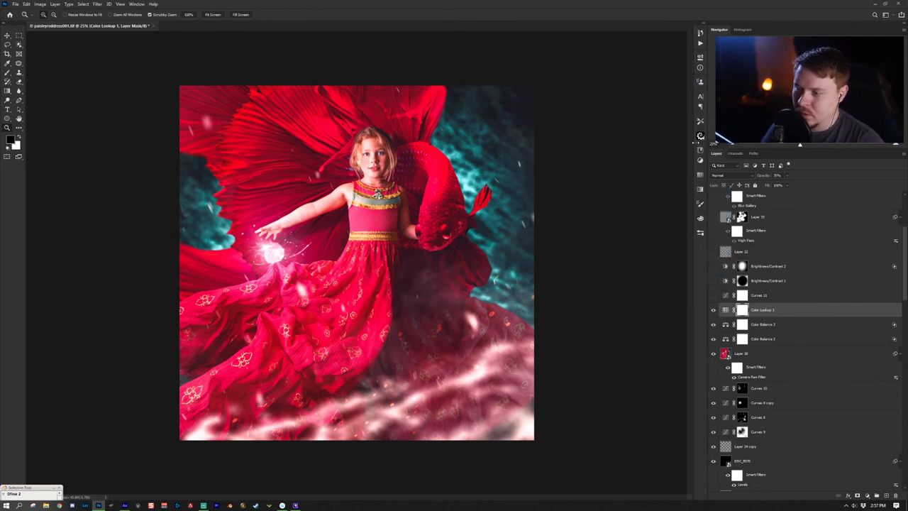
- Select the Curves 11 layer and toggle its visibility to compare the effect, leaving it visible
click(766, 295)
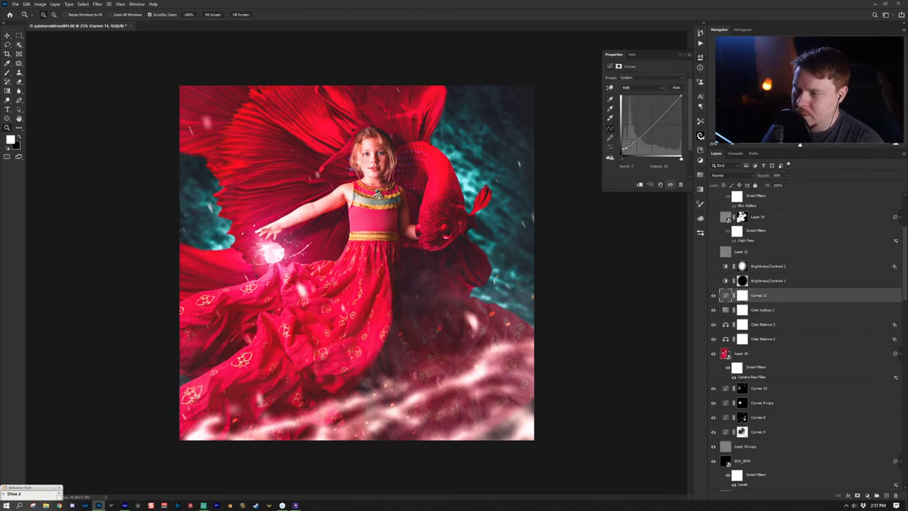
click(714, 295)
click(714, 295)
- Make the Brightness/Contrast 1 and Brightness/Contrast 2 layers visible, reviewing the settings of each
click(794, 281)
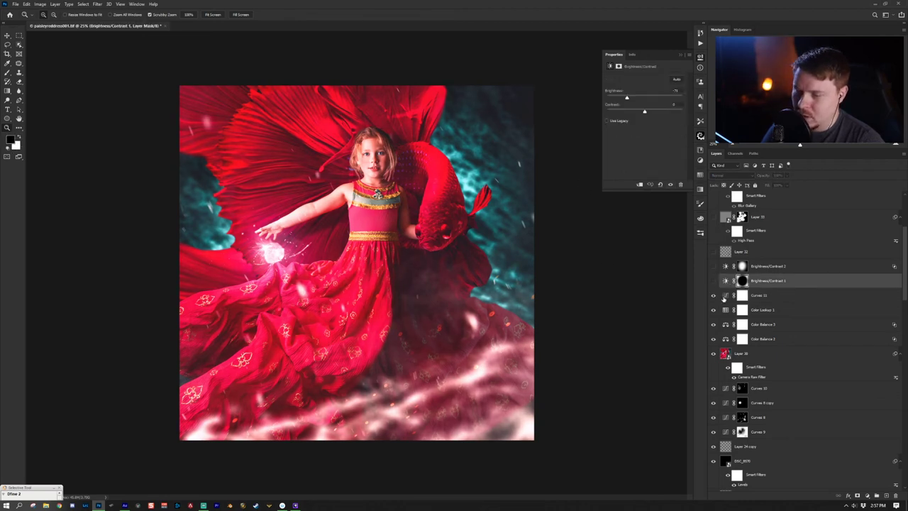
click(714, 281)
click(724, 281)
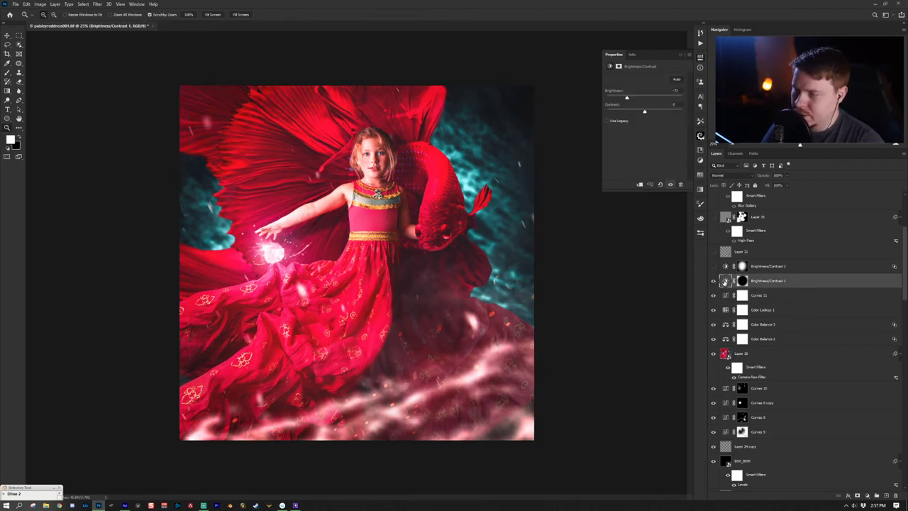
click(779, 268)
click(713, 266)
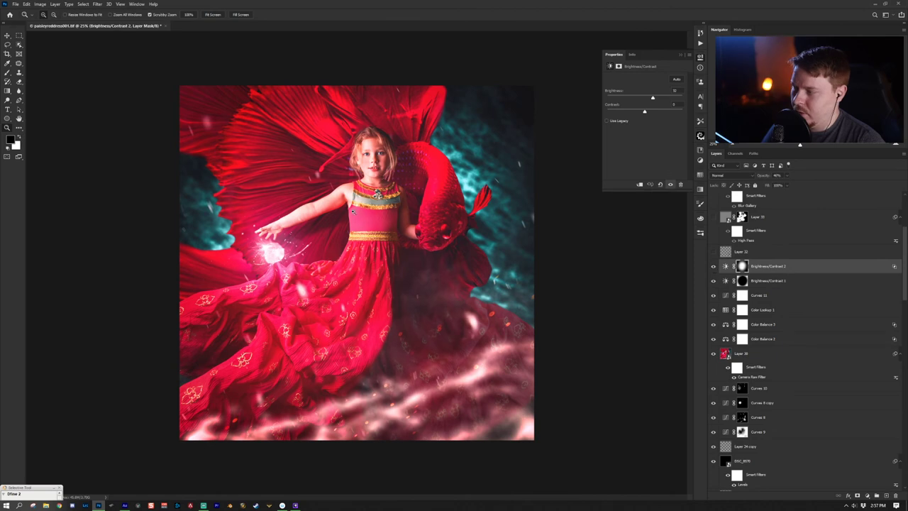
- Select Layer 32 and toggle its visibility to compare the image with and without it, leaving it visible
click(764, 251)
click(714, 252)
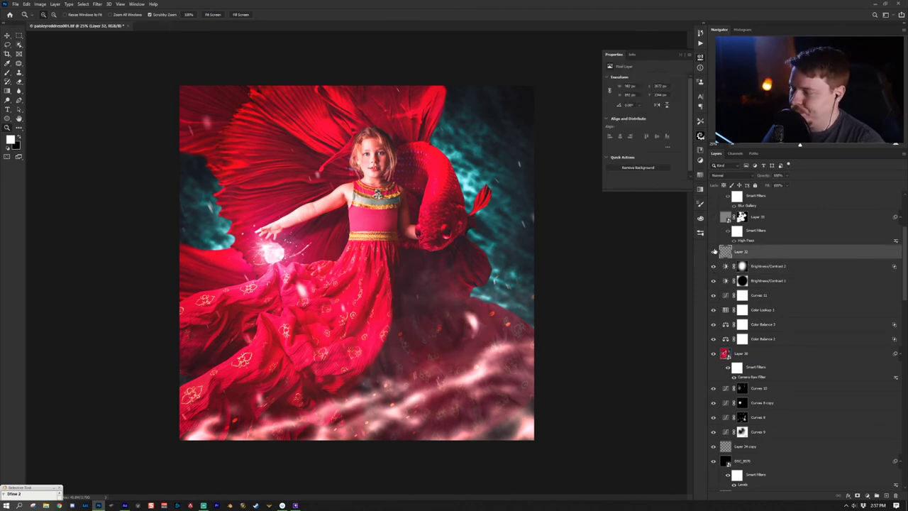
click(714, 252)
click(714, 251)
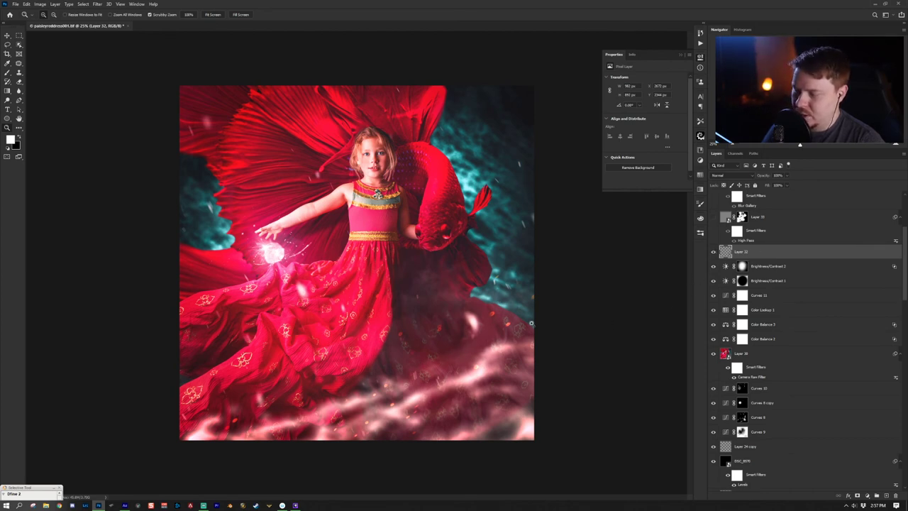
click(716, 251)
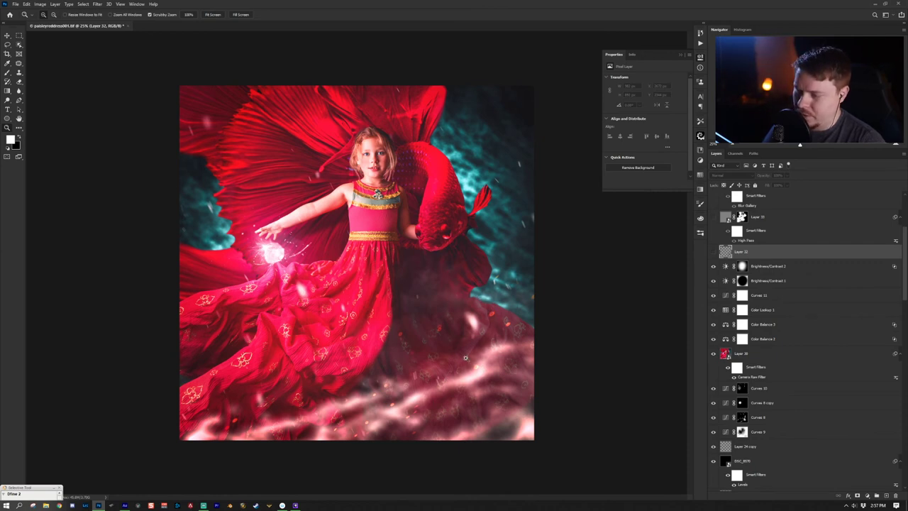
click(714, 252)
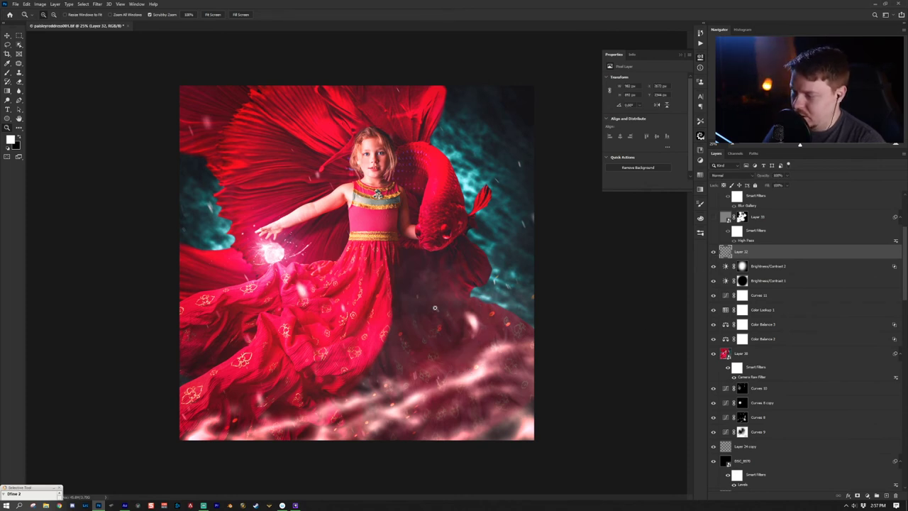
- Compare the High Pass sharpening of Layer 33 on and off around the girl's face and the fish, leaving the layer hidden
scroll(789, 293, up, 2)
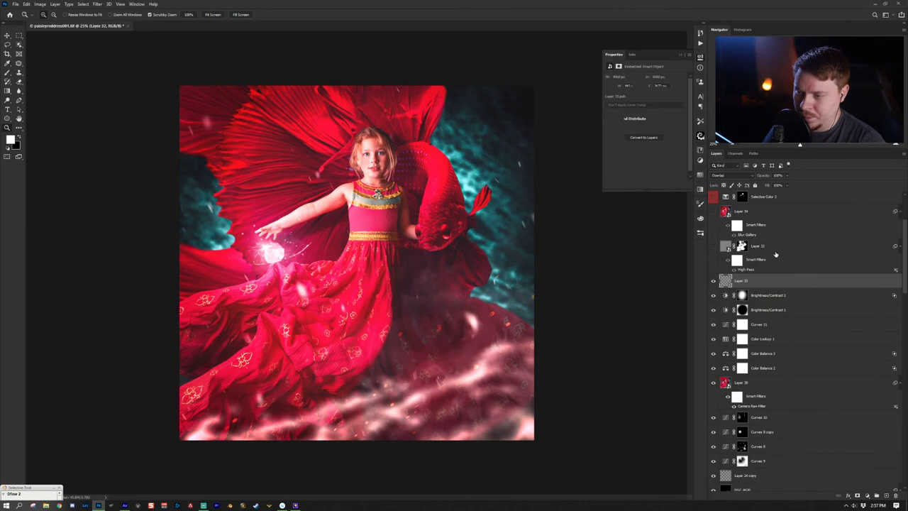
click(775, 252)
scroll(777, 259, up, 2)
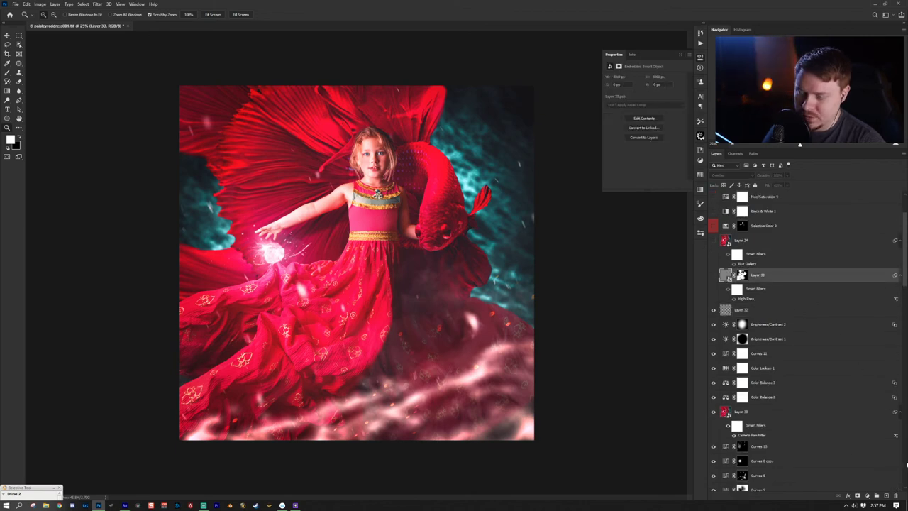
scroll(381, 168, up, 2)
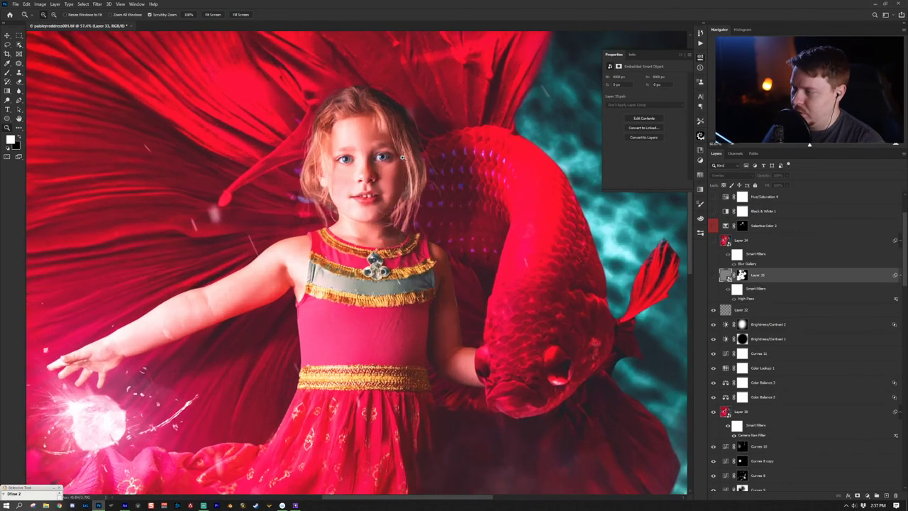
click(713, 275)
click(713, 275)
scroll(677, 282, up, 2)
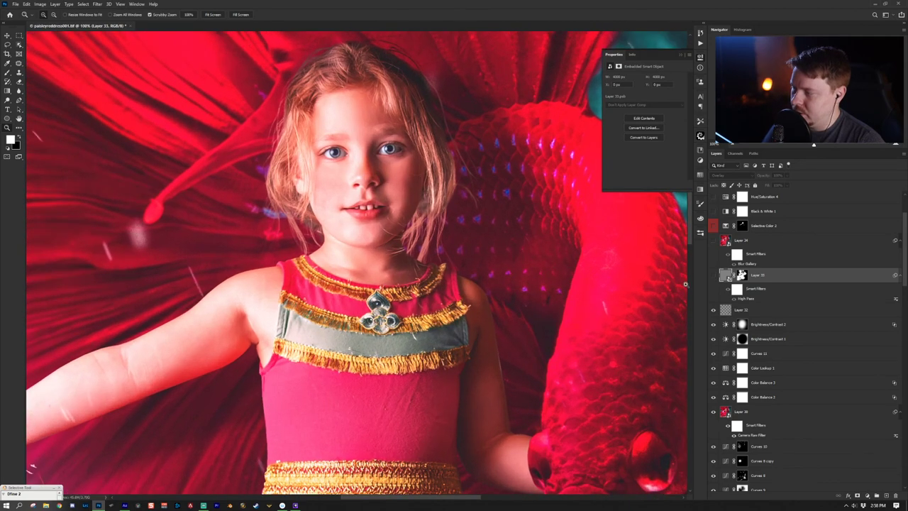
click(713, 276)
click(713, 276)
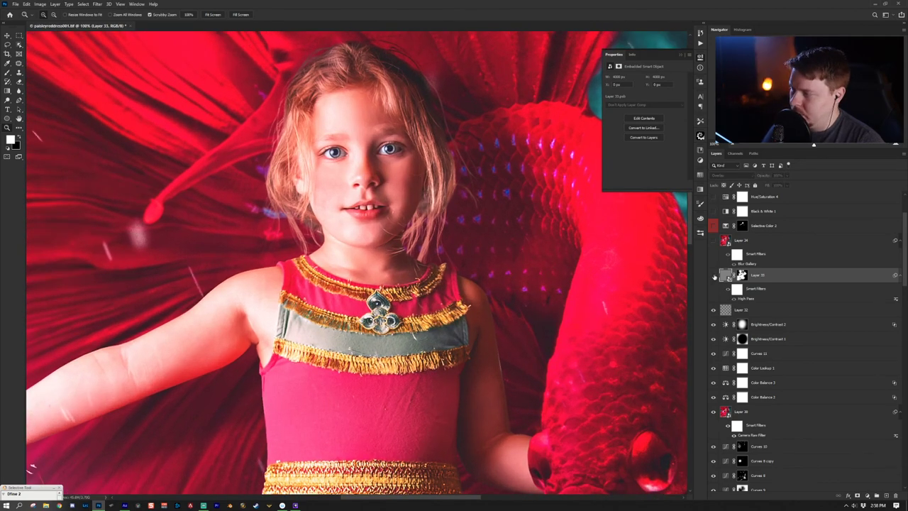
click(714, 276)
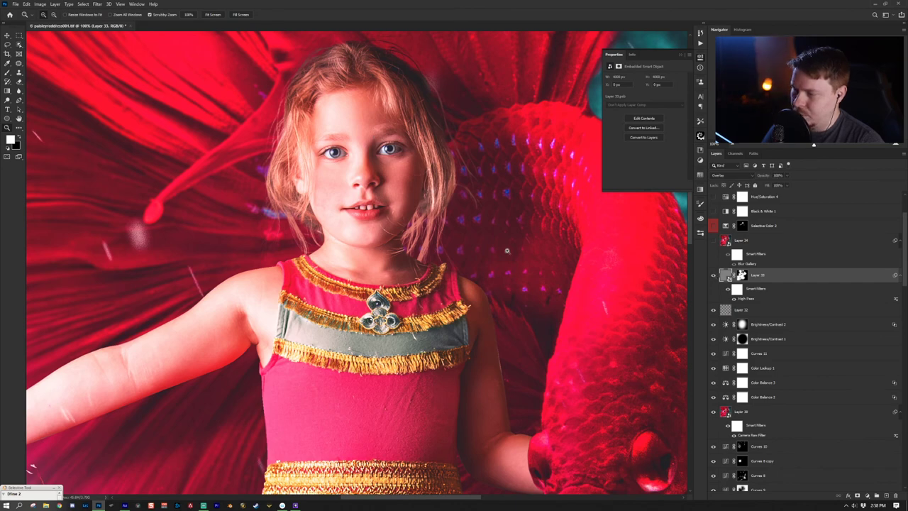
scroll(469, 274, down, 4)
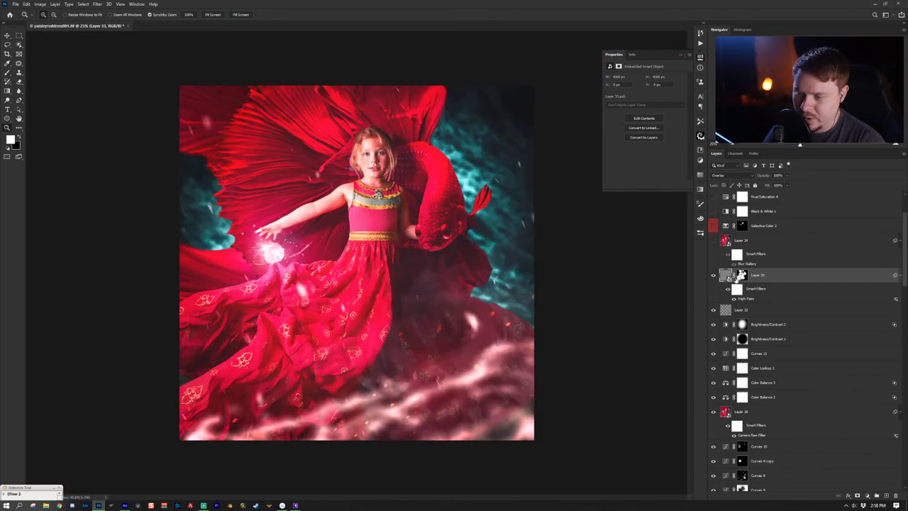
click(714, 276)
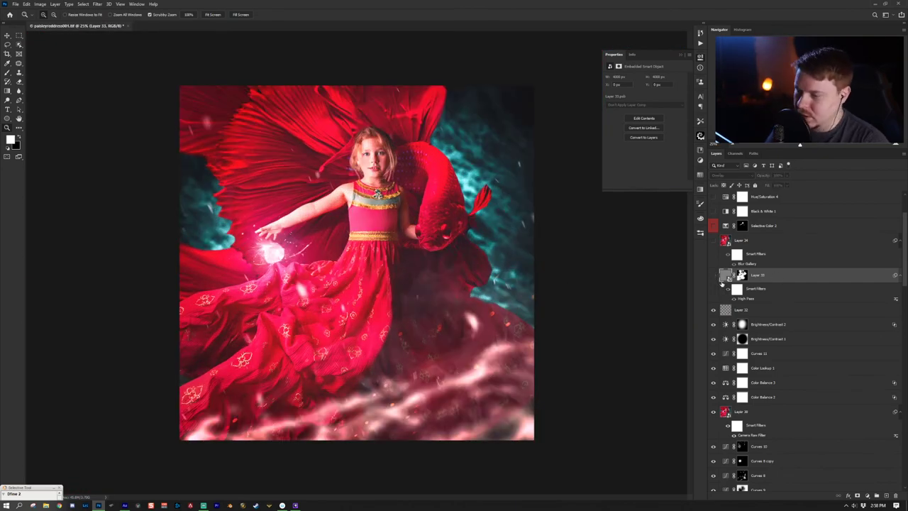
- Create a new layer above Layer 33 in Soft Light mode, filled with the neutral 50% gray
alt+click(886, 495)
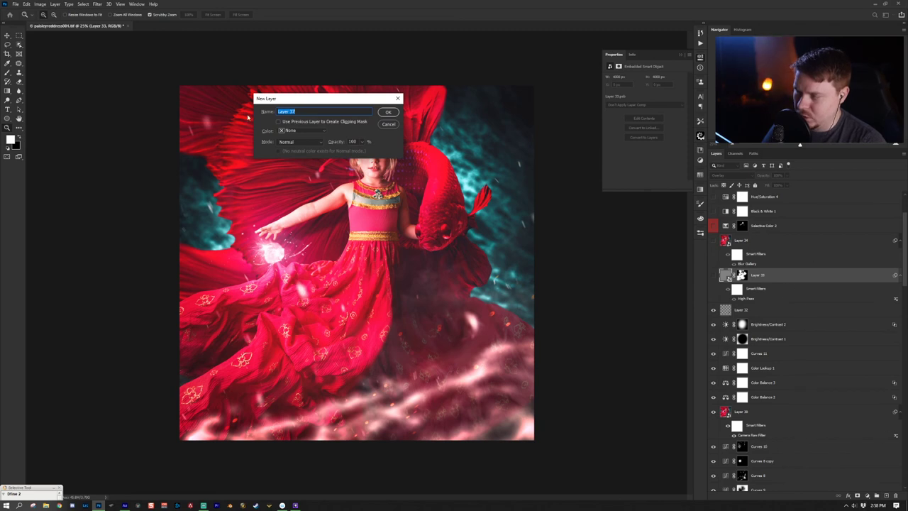
click(307, 141)
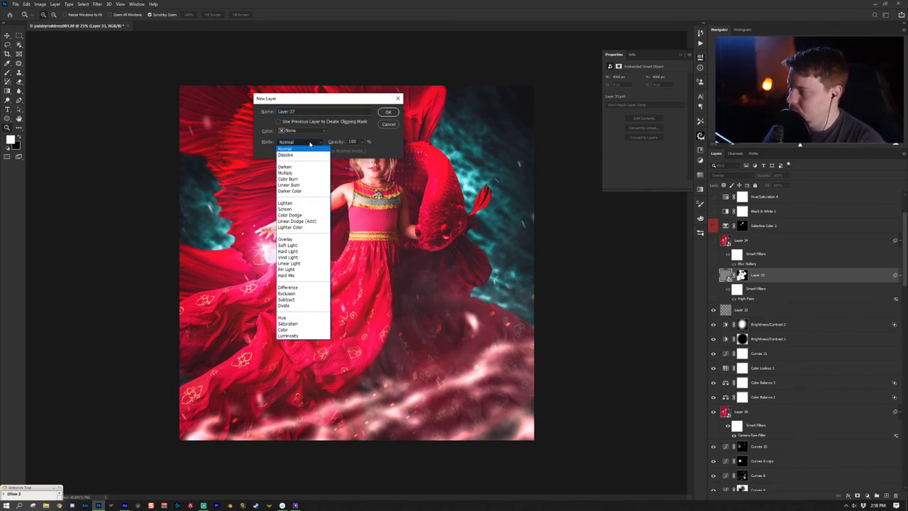
click(315, 244)
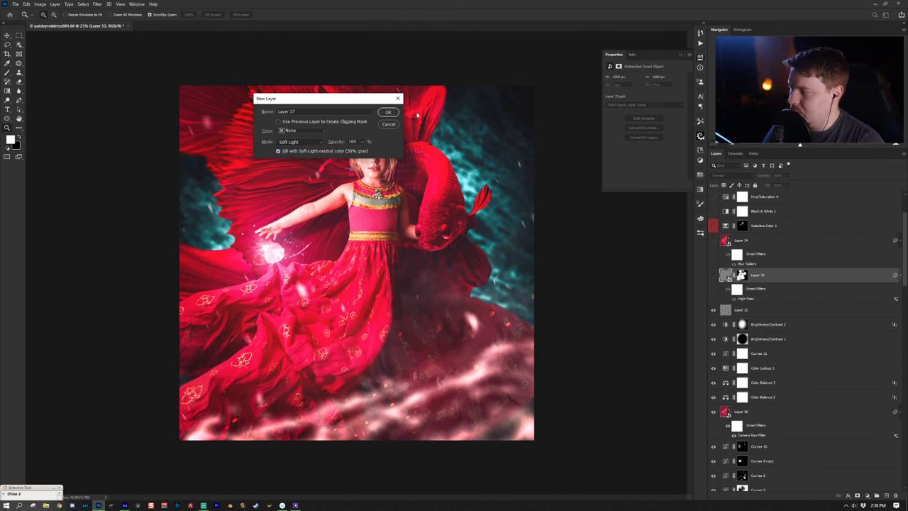
click(389, 112)
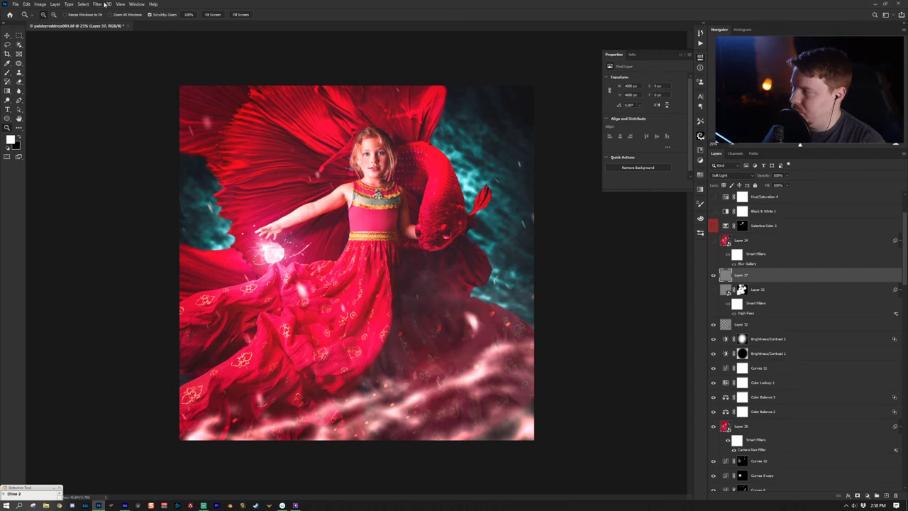
- Try the High Pass filter on the gray Soft Light layer as a Smart Object, discarding both the filter and the layer
right_click(809, 276)
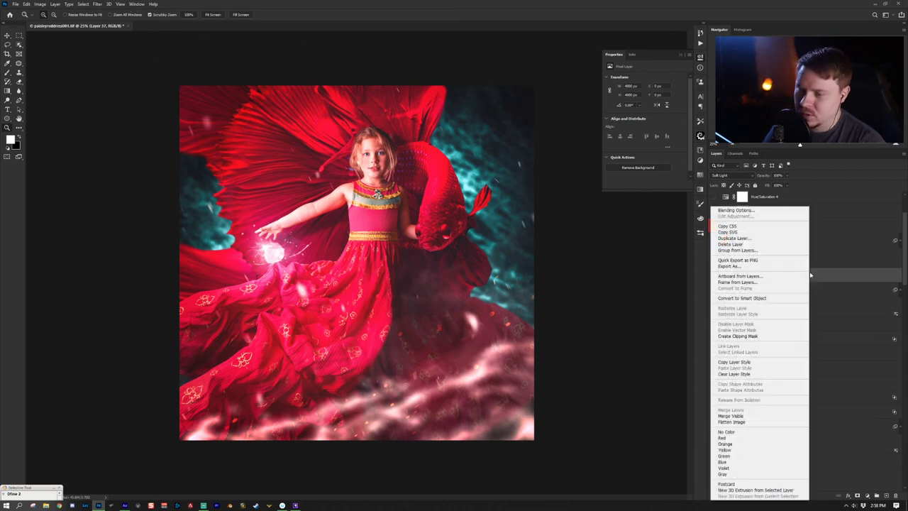
click(777, 298)
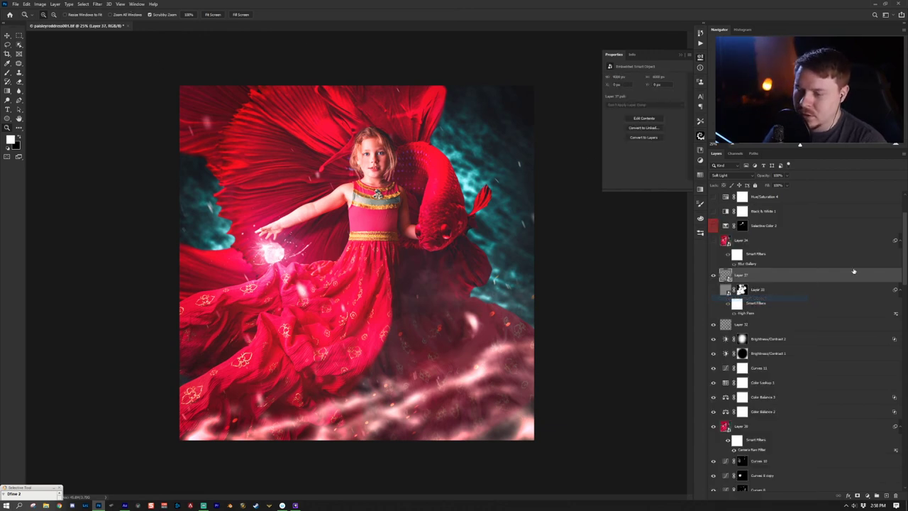
click(101, 6)
mouse_move(170, 145)
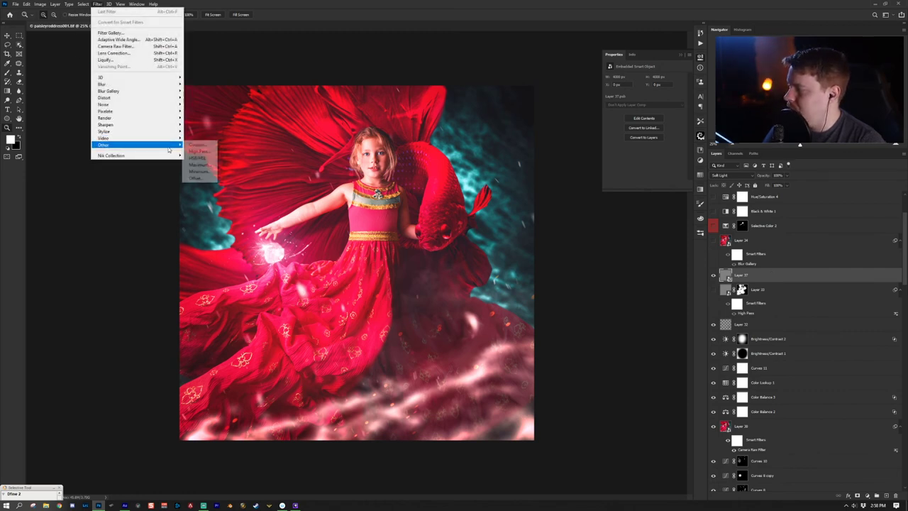
click(215, 152)
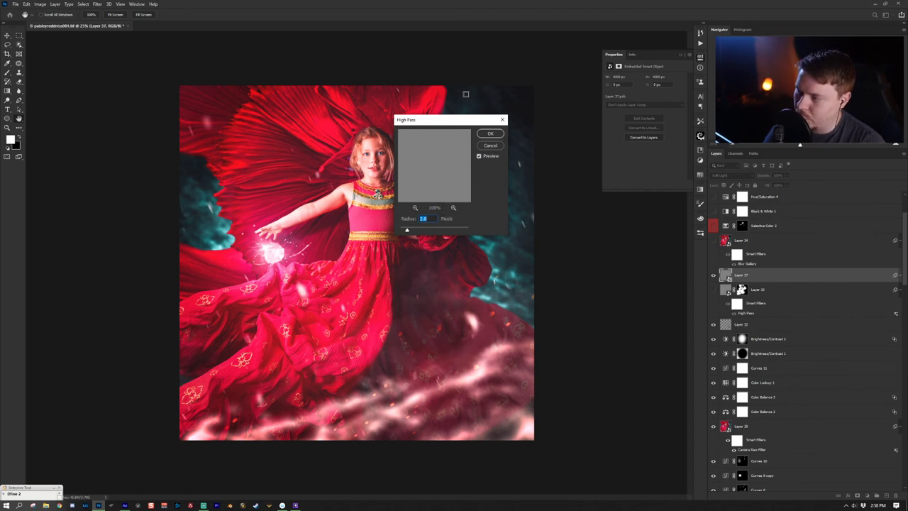
drag(450, 120, 494, 122)
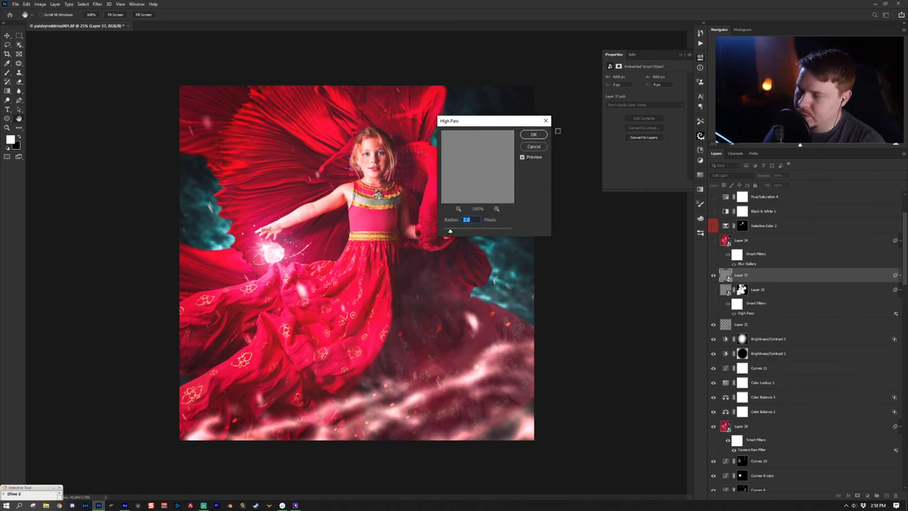
click(545, 121)
drag(875, 279, 896, 496)
- Make Layer 33 and Layer 34 visible, reviewing Layer 33's High Pass filter settings at 100% zoom on the girl
key(ctrl+1)
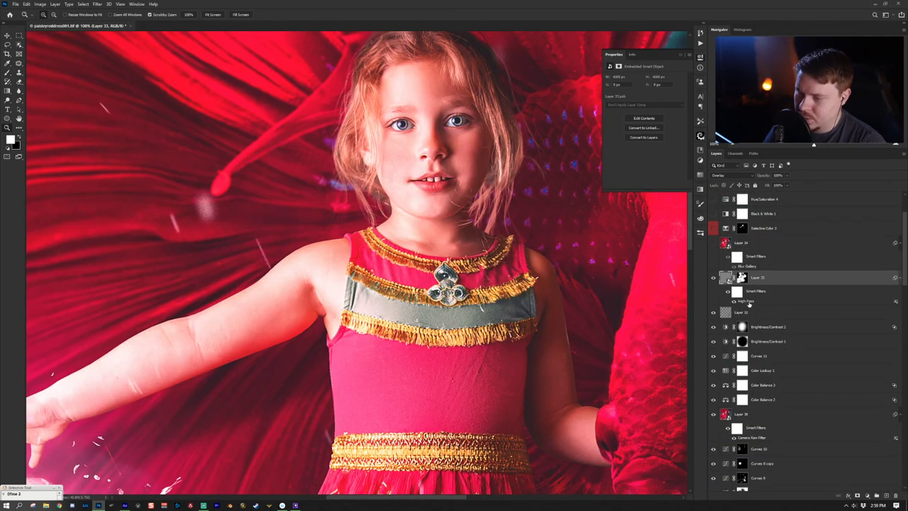
double_click(747, 302)
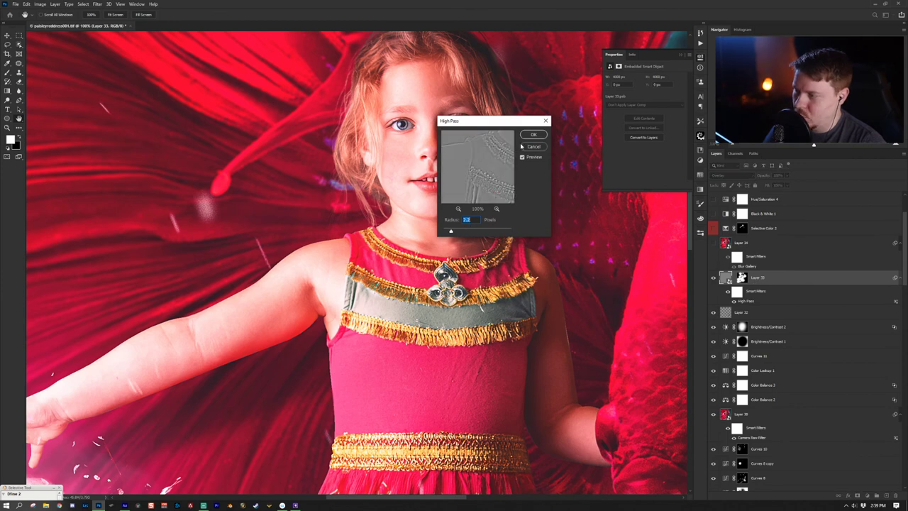
click(545, 121)
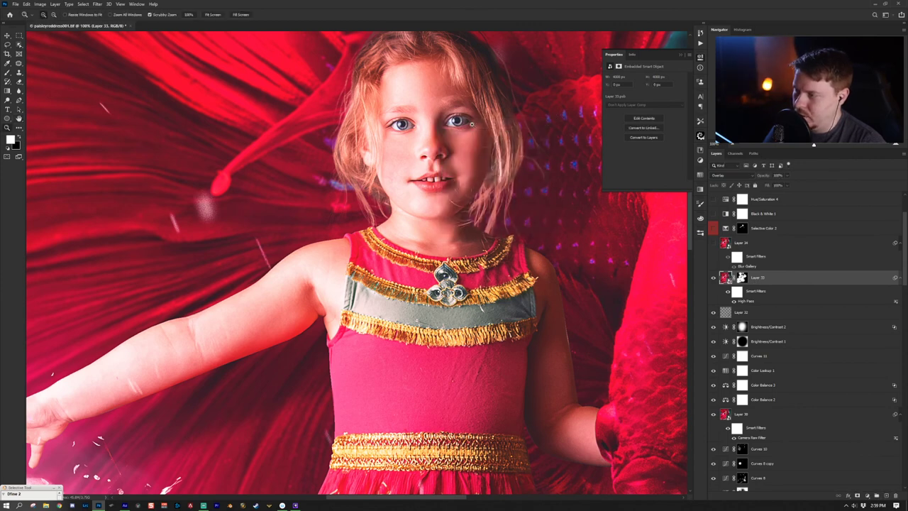
drag(419, 177, 570, 282)
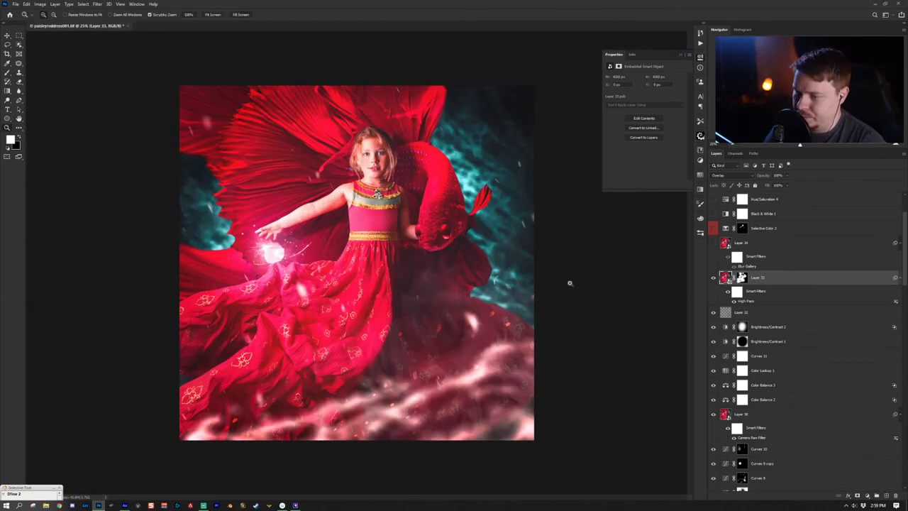
click(763, 246)
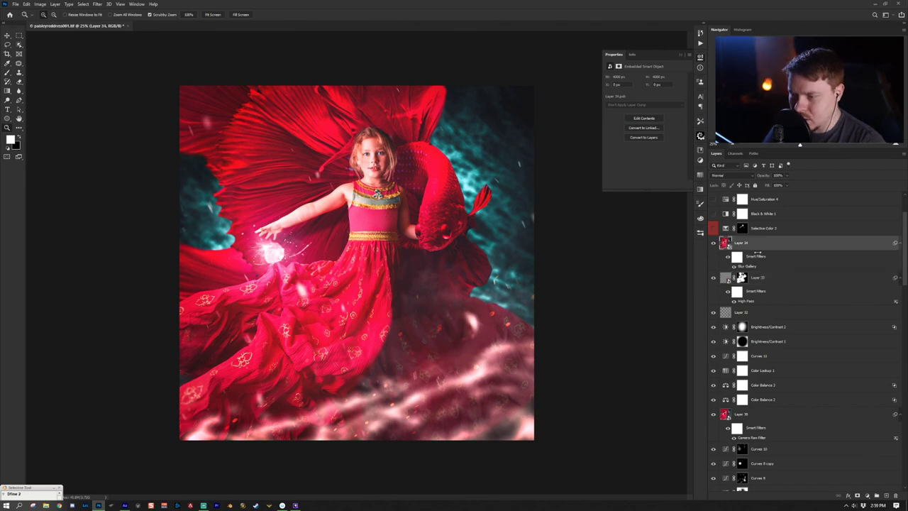
- Try a merged stamp of the visible layers above Layer 33 as a Smart Object for blurring, deleting the stamped layer at the end
click(765, 283)
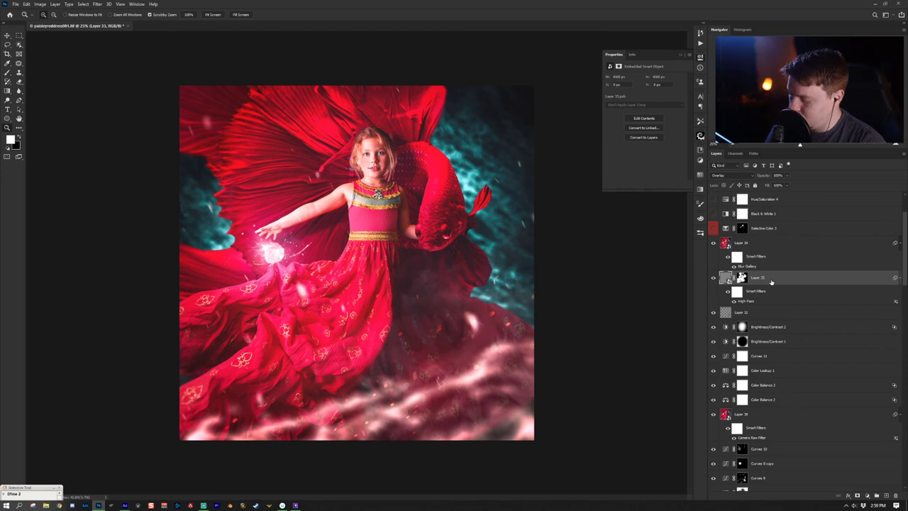
key(ctrl+shift+alt+e)
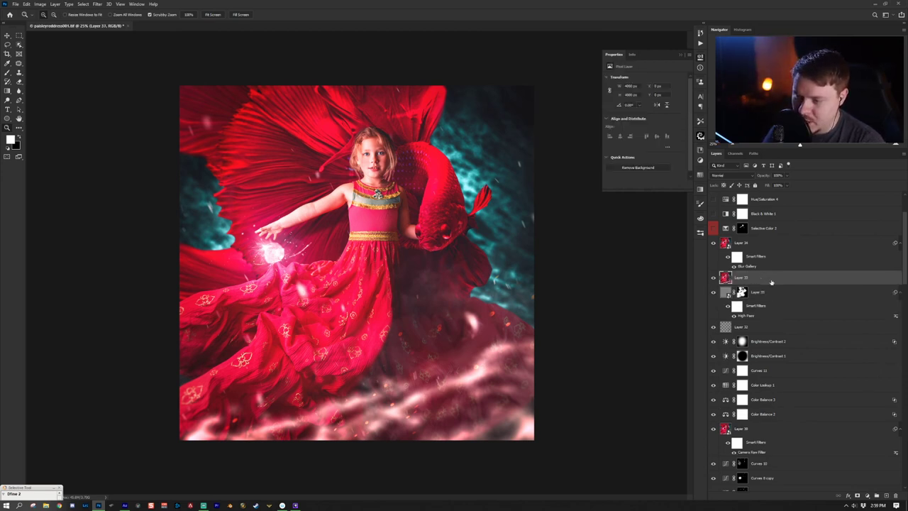
right_click(763, 280)
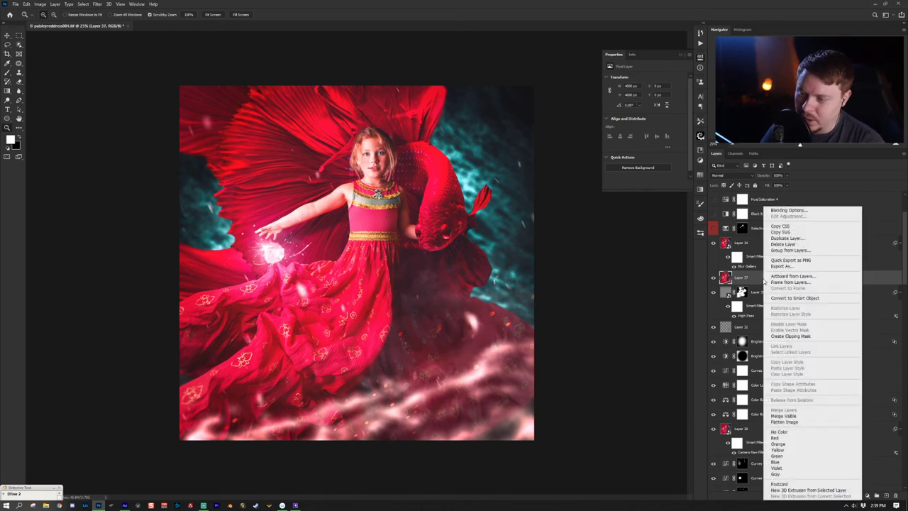
click(802, 299)
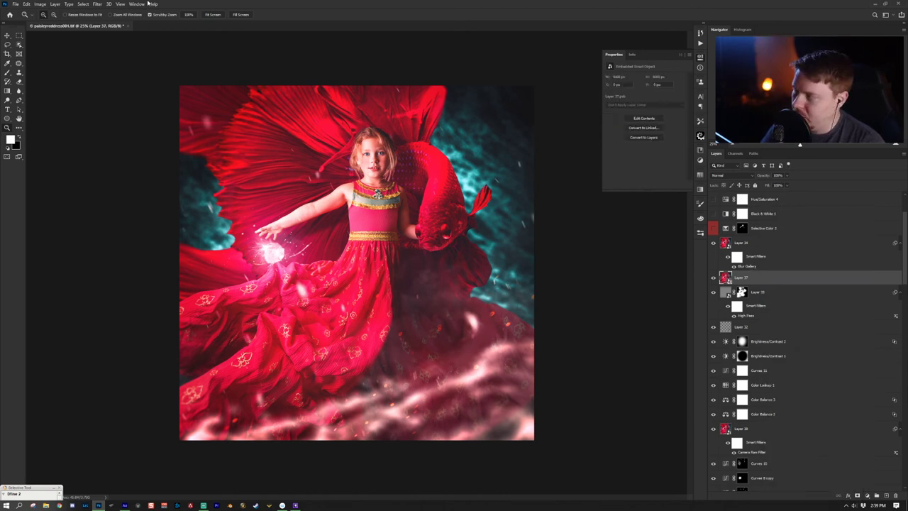
click(97, 4)
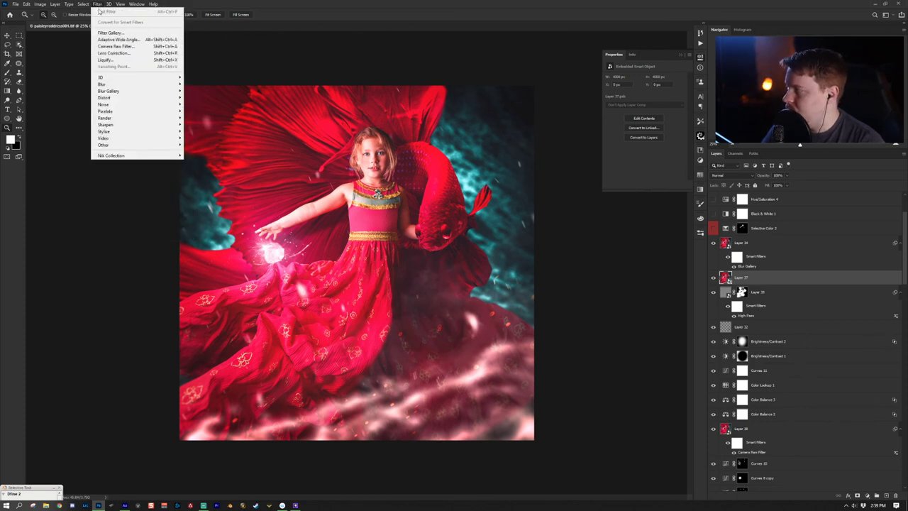
mouse_move(165, 94)
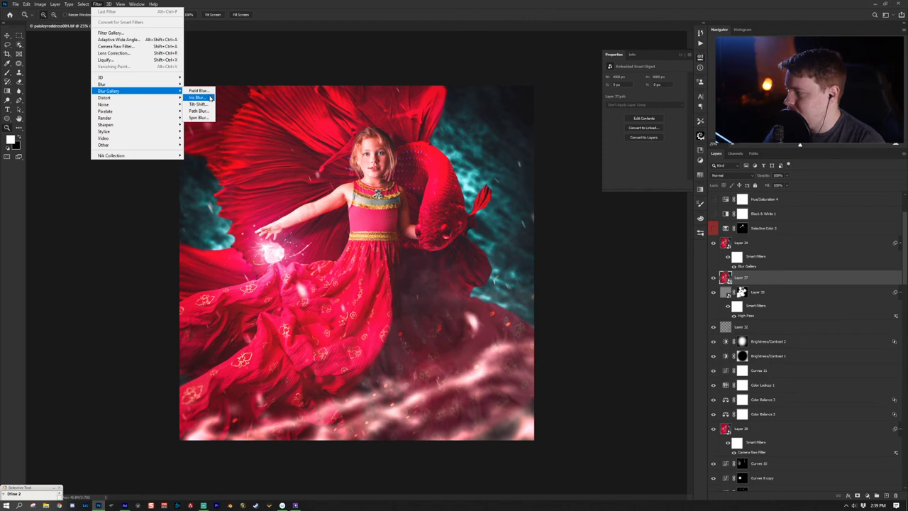
click(779, 293)
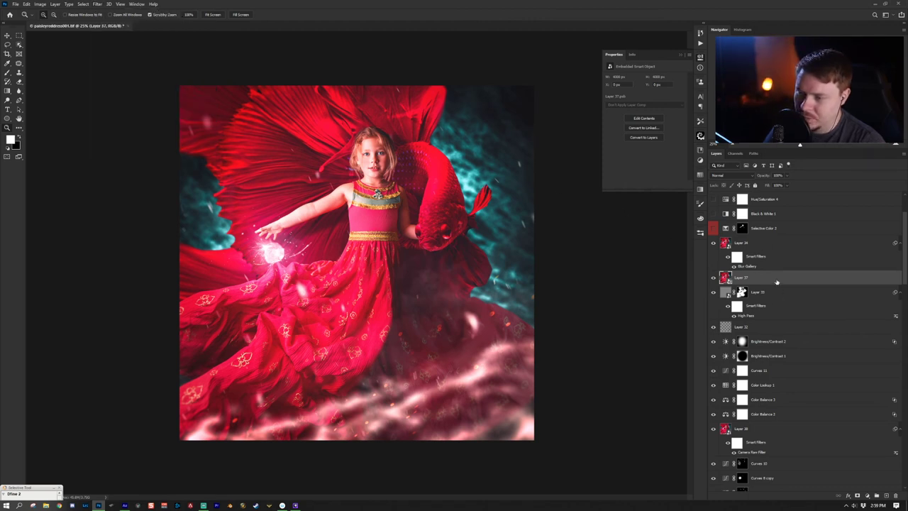
click(893, 496)
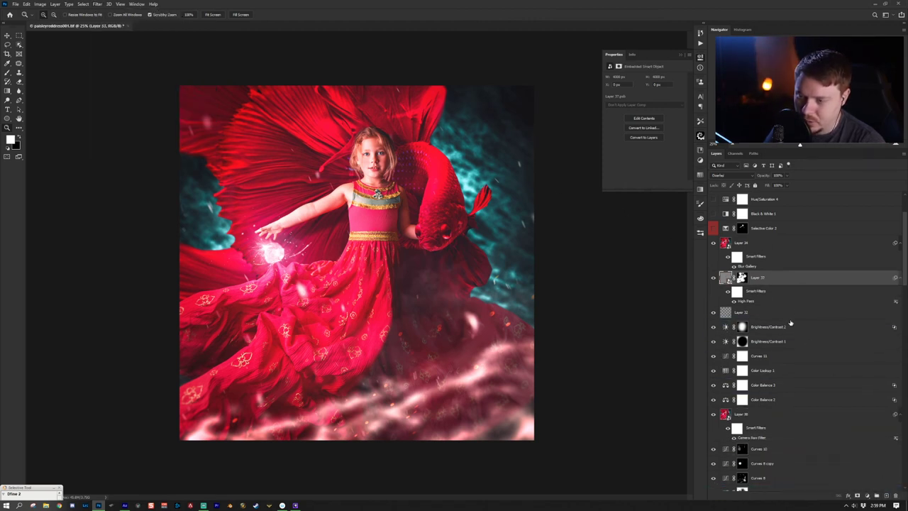
- Review the Blur Gallery settings of Layer 34, leaving them without changes
double_click(754, 266)
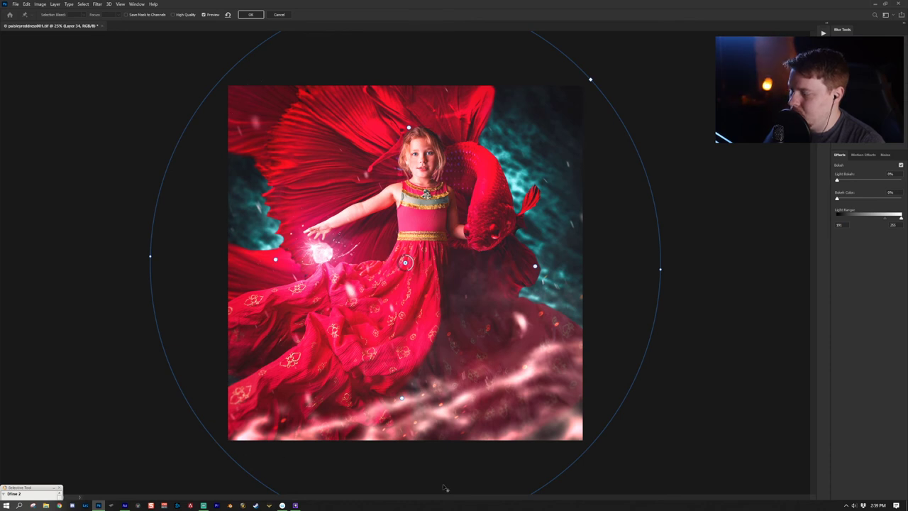
click(286, 15)
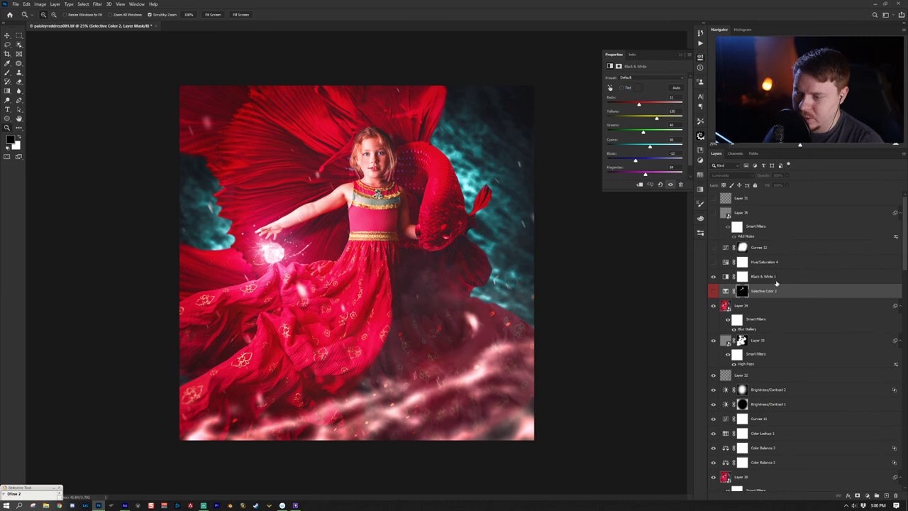
- Make the Black & White 1 layer visible and select it to review its settings and the available adjustment types
click(777, 279)
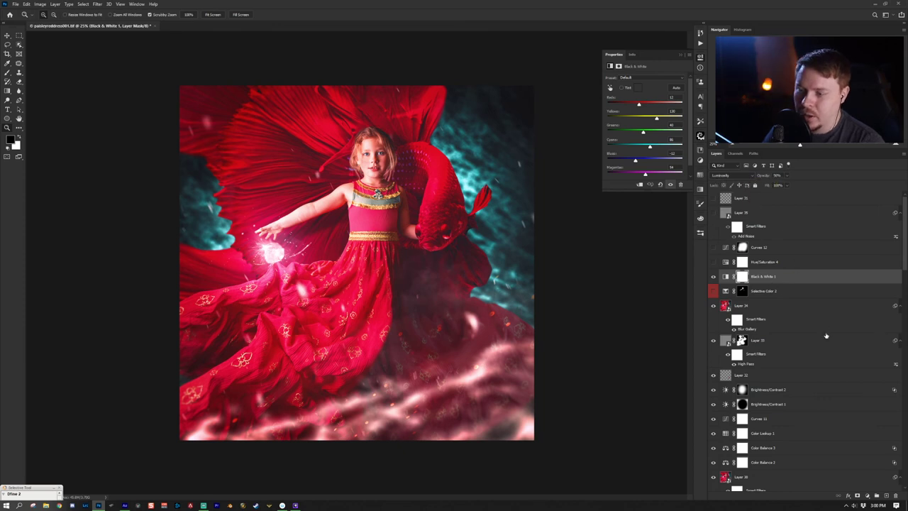
click(869, 496)
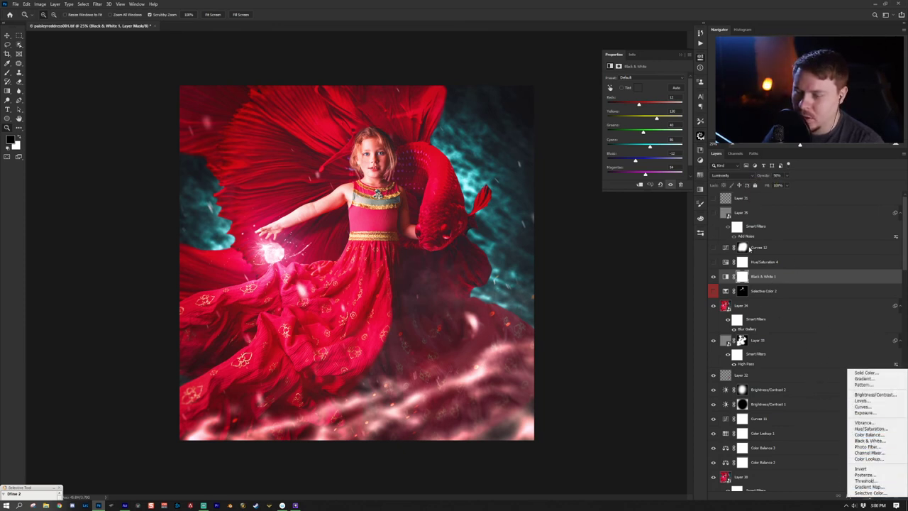
click(797, 278)
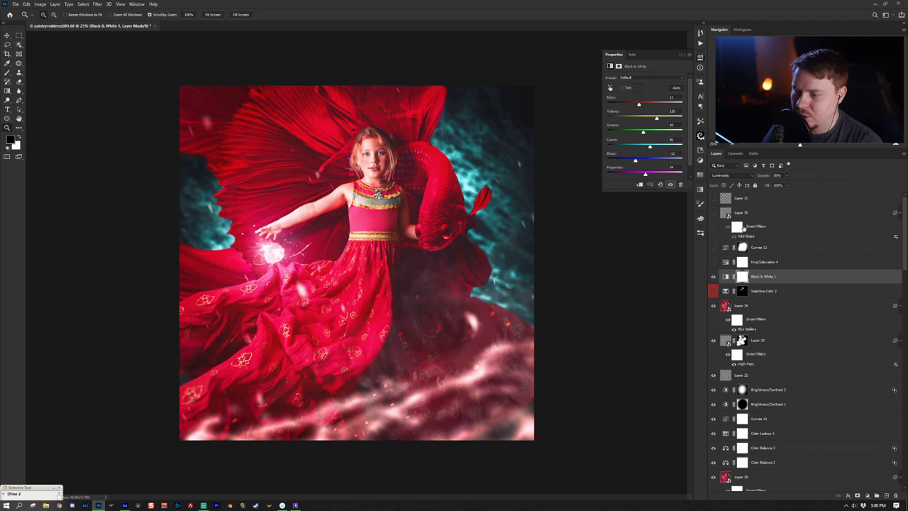
- Try different red and yellow values on a duplicate of Black & White 1, discarding the duplicate
key(ctrl+j)
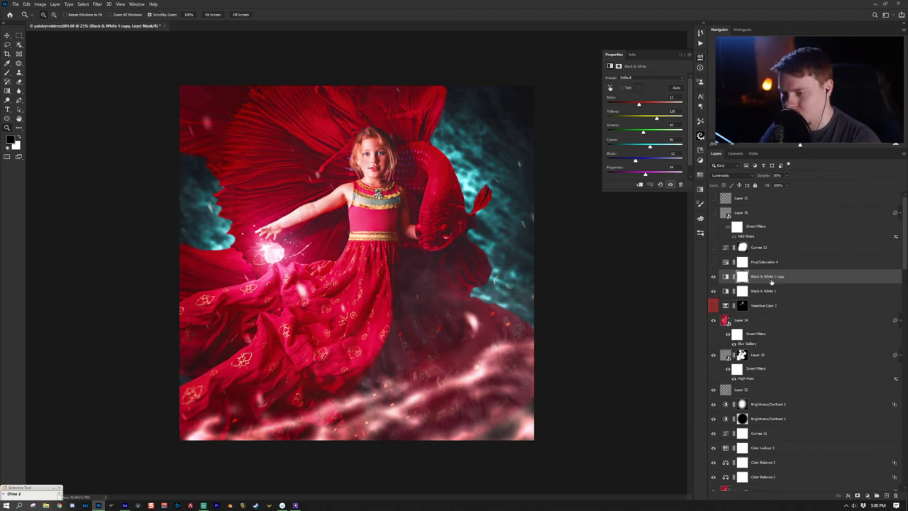
mouse_move(657, 120)
mouse_down()
mouse_move(638, 125)
mouse_move(634, 106)
mouse_move(651, 105)
mouse_move(630, 107)
mouse_move(647, 105)
mouse_up()
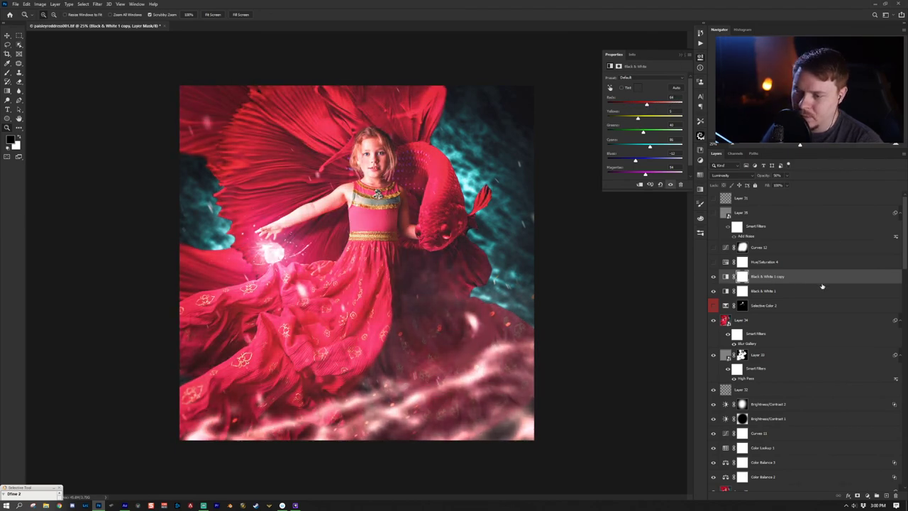
scroll(827, 489, down, 2)
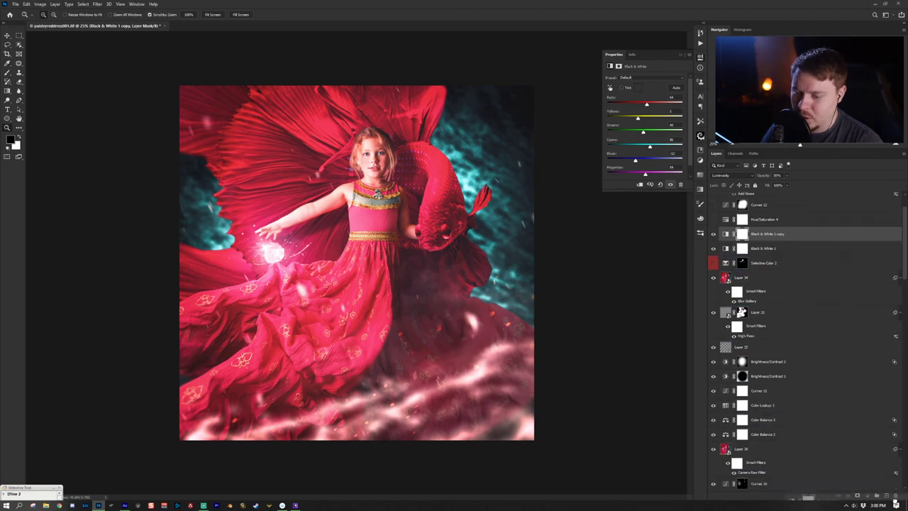
click(895, 495)
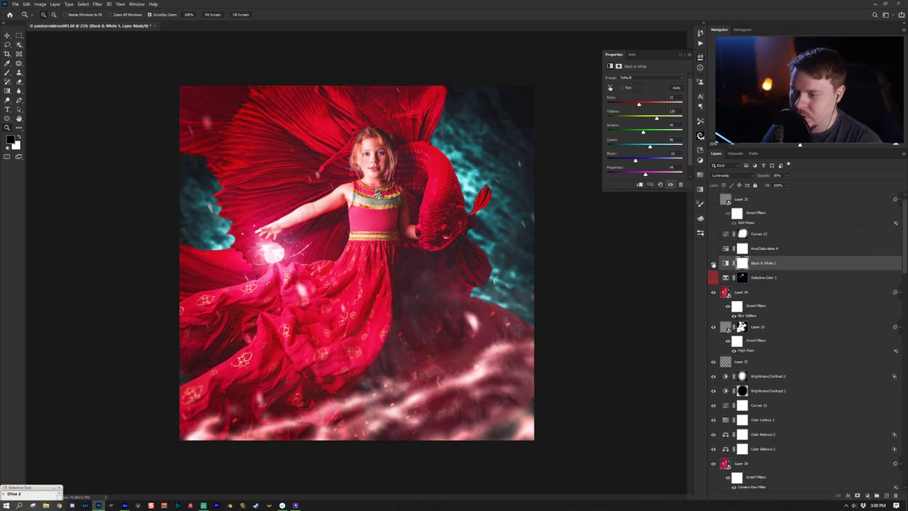
- Toggle the Black & White 1 layer to compare the image with and without it, leaving it visible
click(713, 264)
click(714, 264)
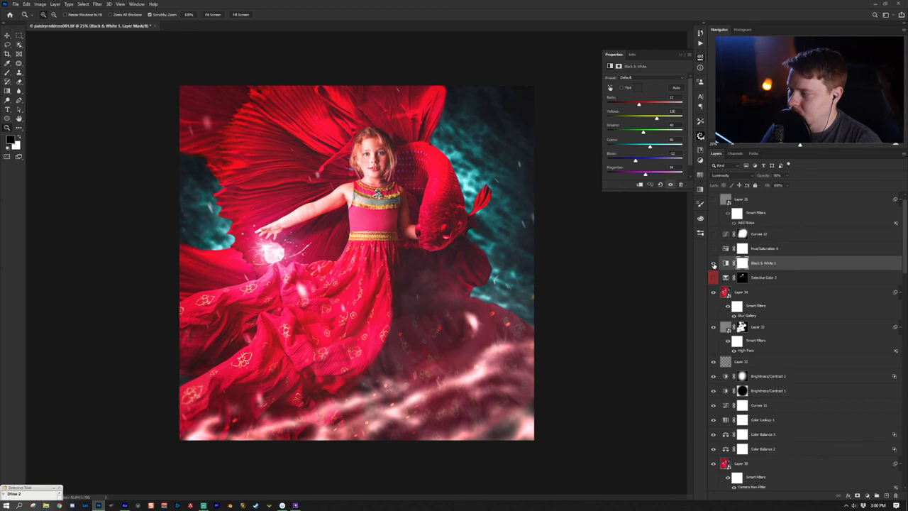
- Make the Hue/Saturation 4 layer visible and review its adjustment of the Reds range
scroll(734, 268, up, 1)
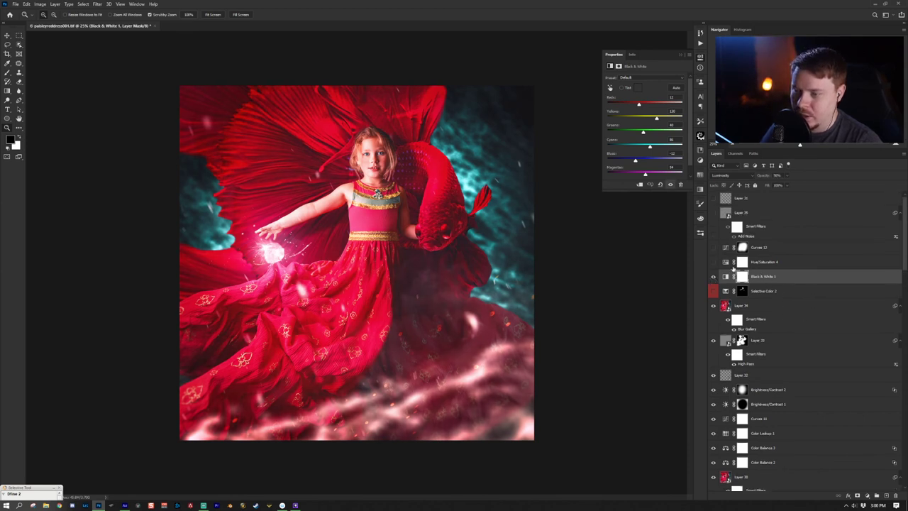
click(718, 263)
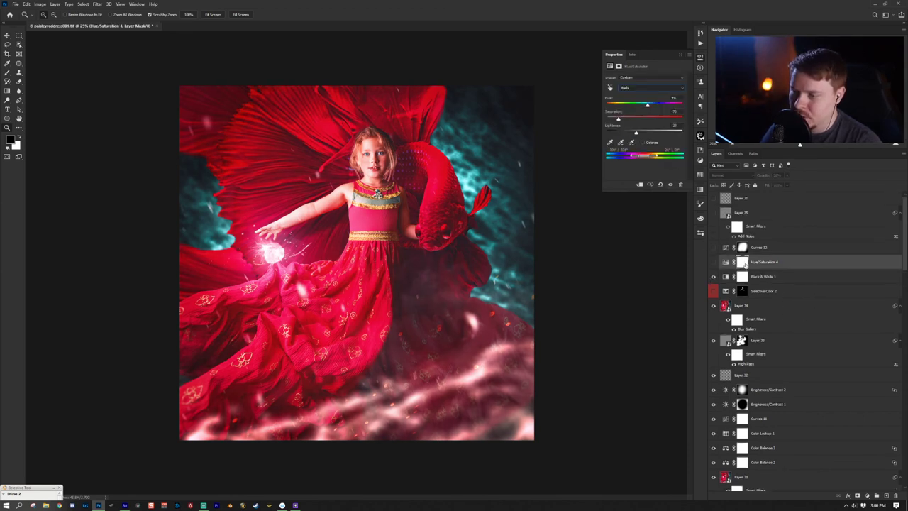
click(714, 263)
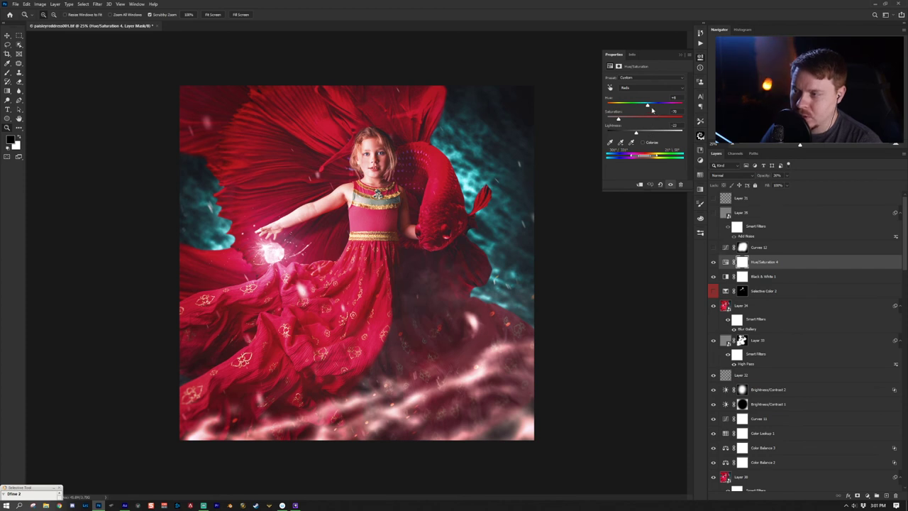
click(637, 87)
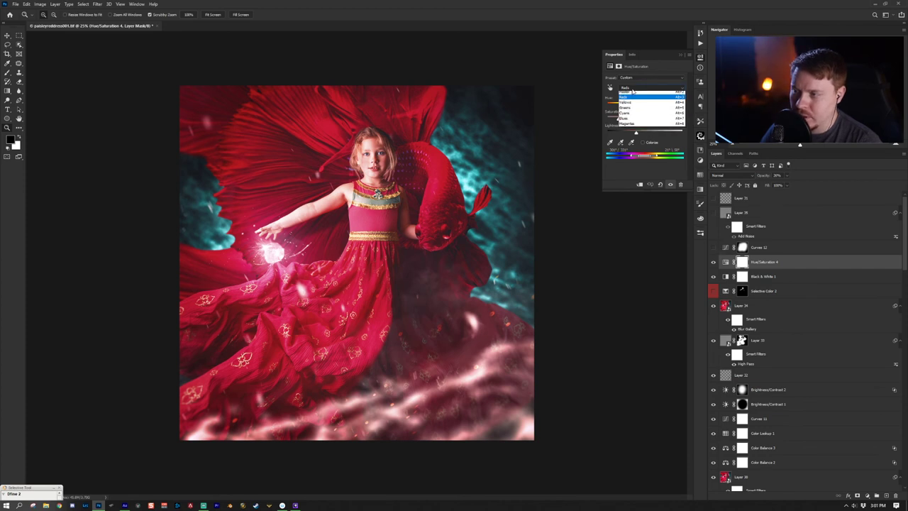
click(634, 99)
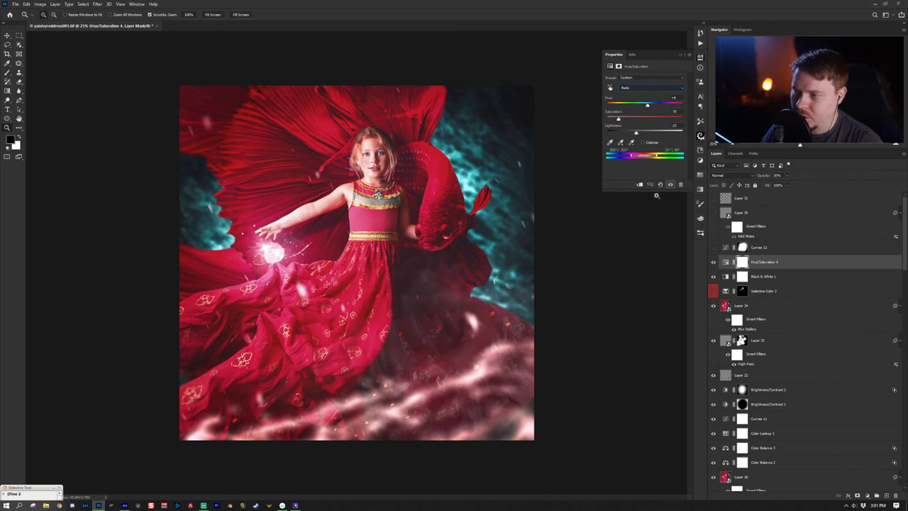
- Make the Curves 12 layer and the Add Noise layer, Layer 35, visible
click(726, 247)
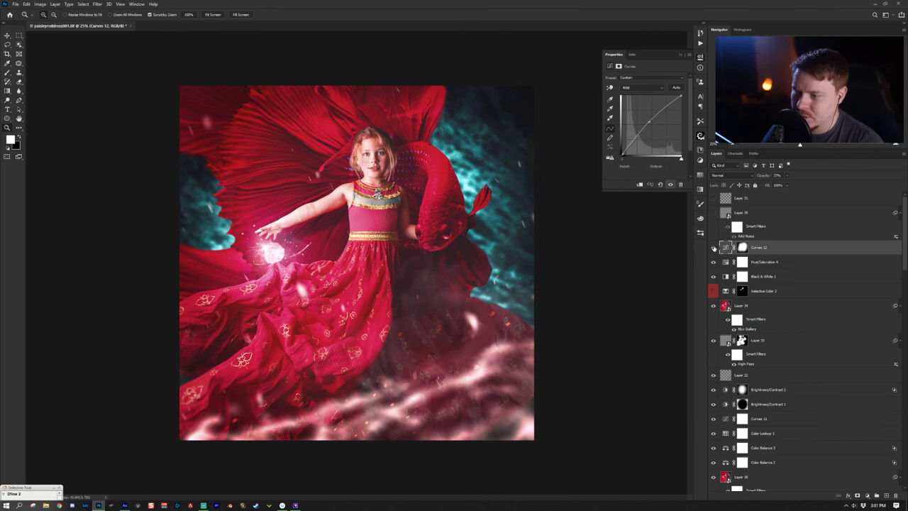
click(721, 213)
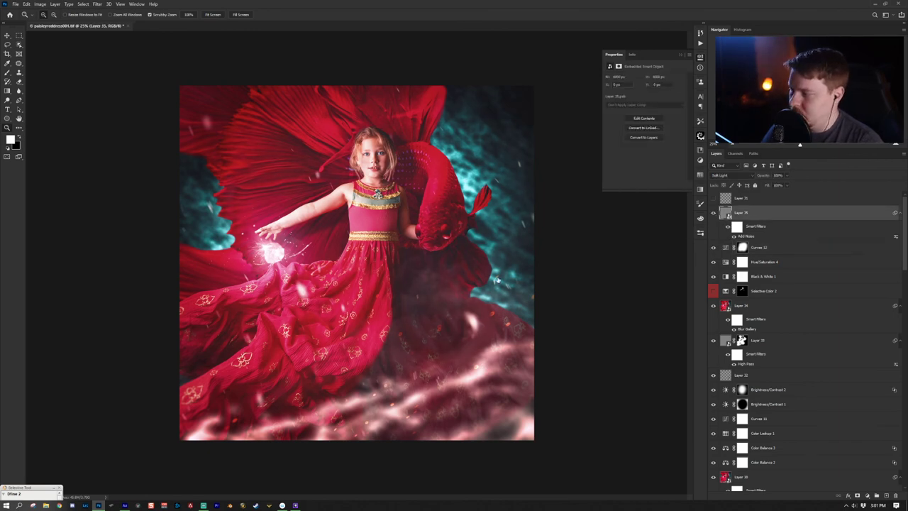
- Examine the noise grain up close on the girl's dress, the fish and the surrounding water
click(371, 158)
click(377, 189)
drag(377, 188, 485, 217)
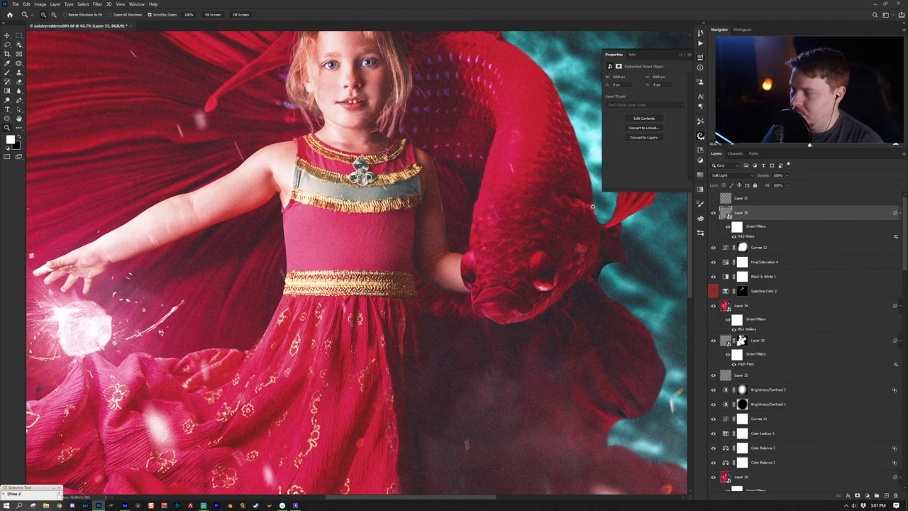
key(ctrl+0)
click(398, 218)
click(398, 218)
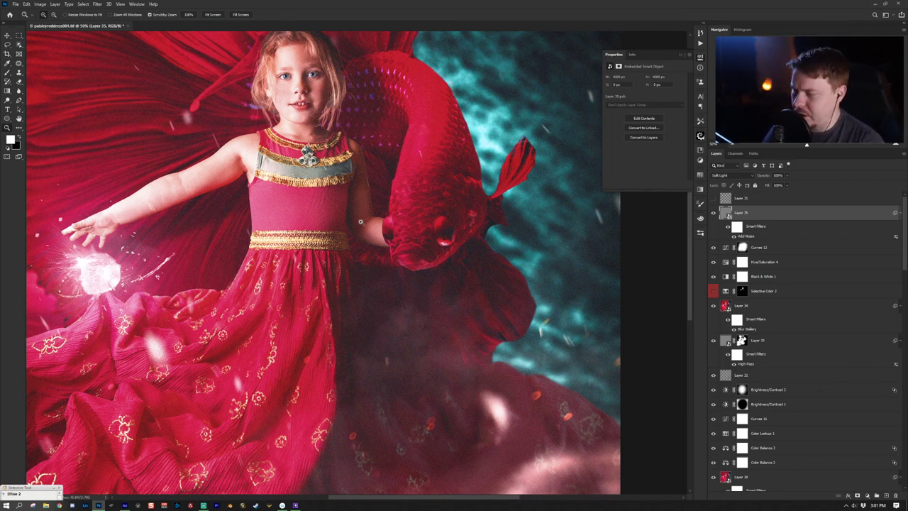
key(ctrl+minus)
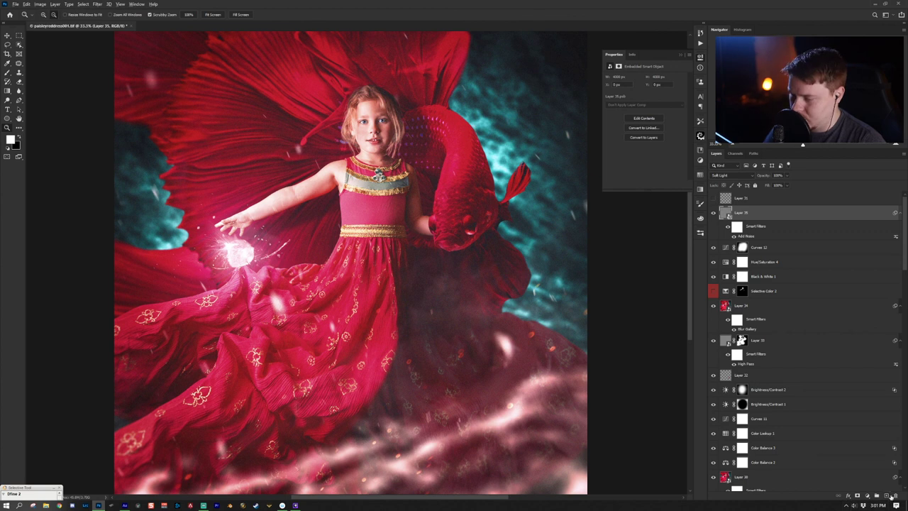
- Create a new layer above the existing noise layer in Soft Light mode, filled with the neutral 50% gray
key(ctrl+shift+n)
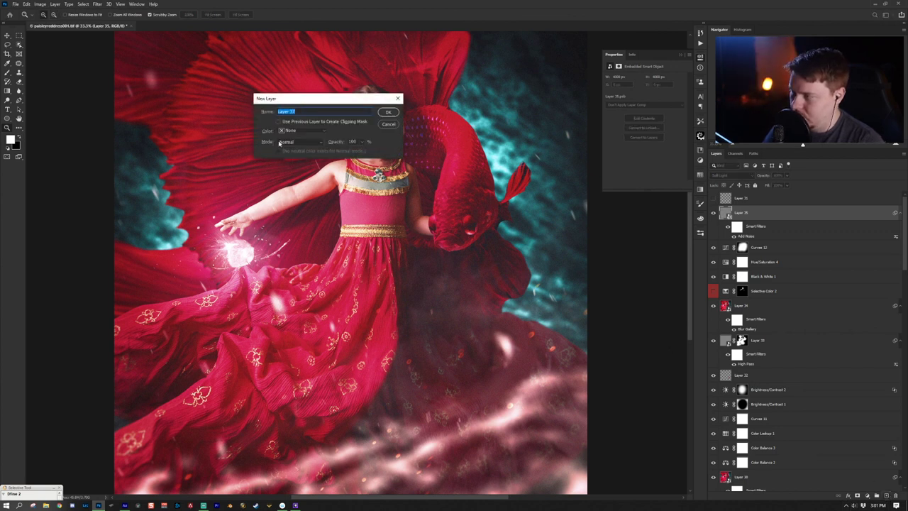
click(298, 141)
click(291, 245)
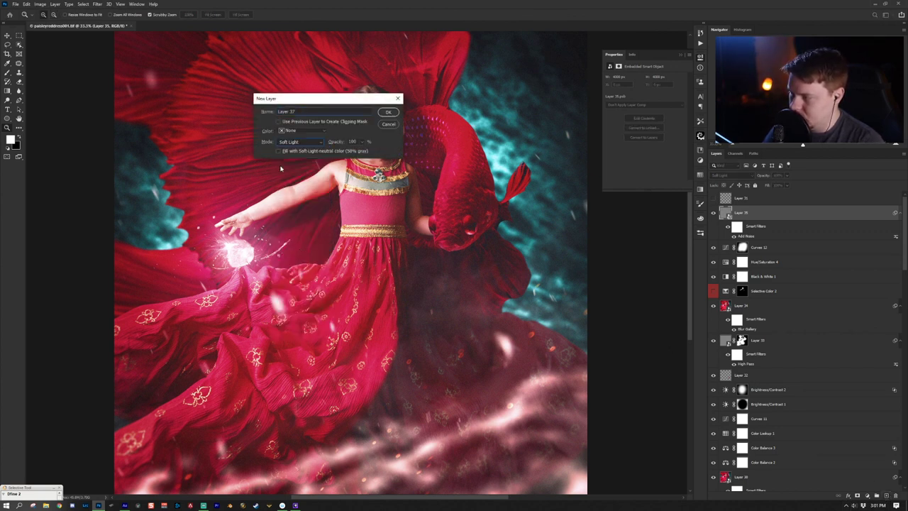
click(394, 112)
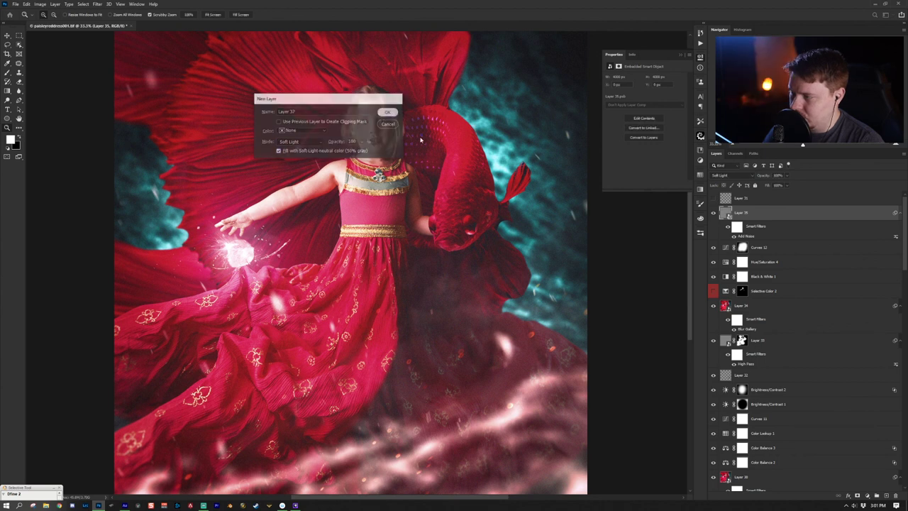
- Try 20% Gaussian monochromatic noise on the new gray layer as a smart object, discarding the layer
right_click(767, 212)
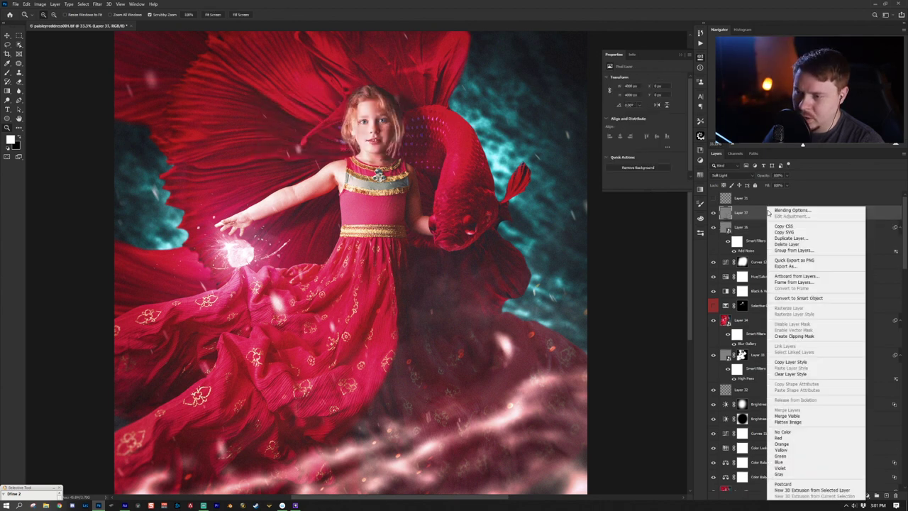
click(798, 298)
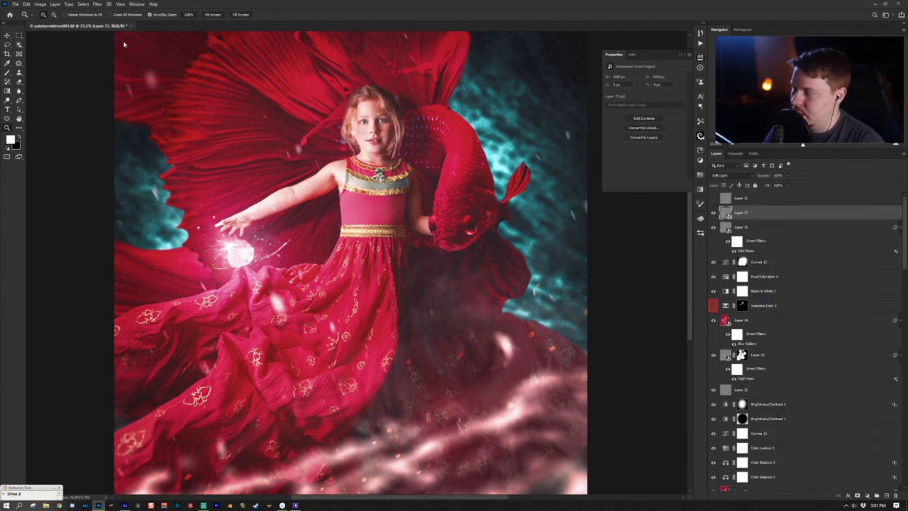
click(100, 5)
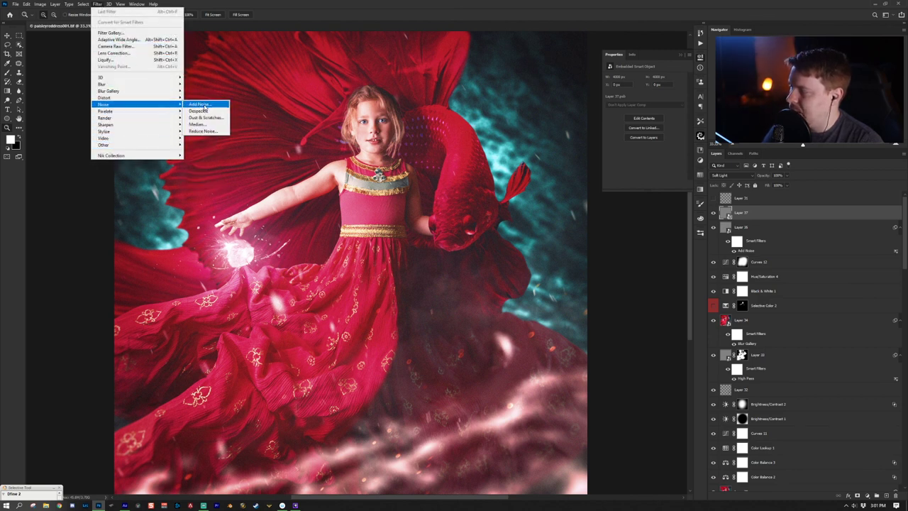
click(206, 106)
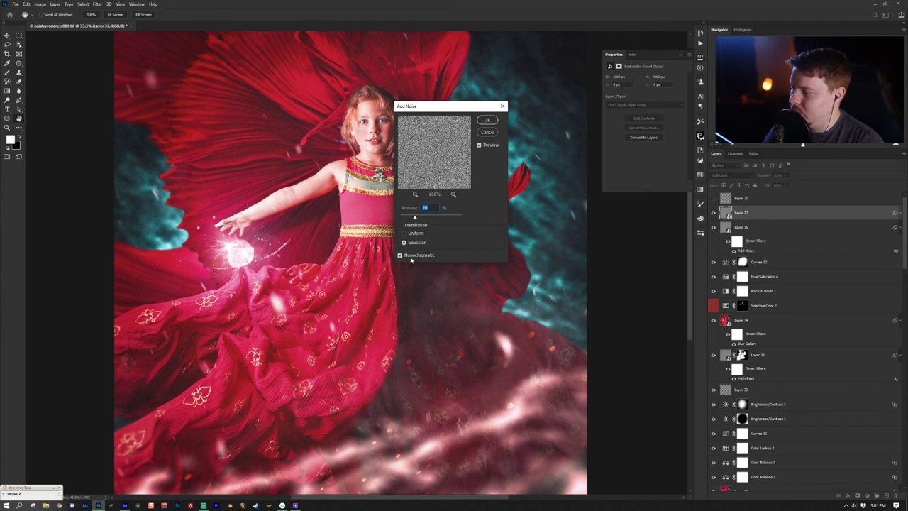
click(488, 121)
drag(833, 373, 896, 497)
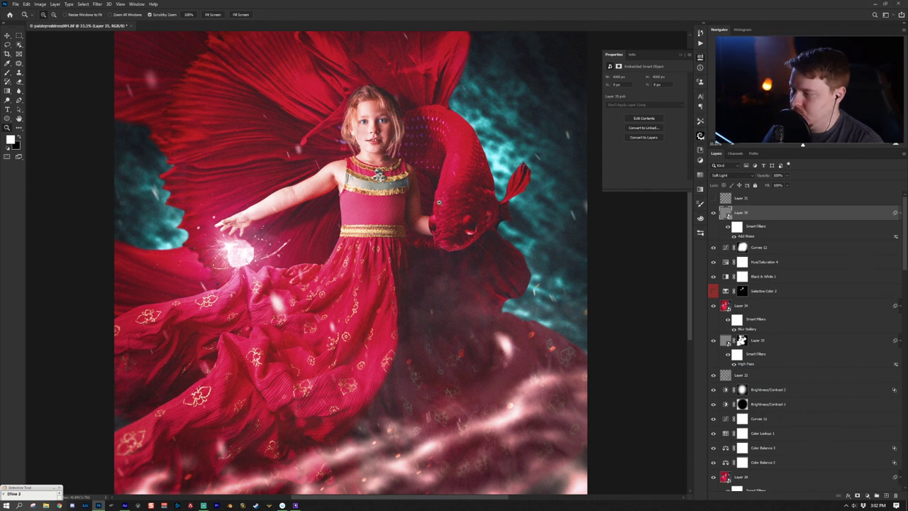
- Make the JFARMPHOTO watermark layer, Layer 31, visible and view the whole finished composite
key(ctrl+minus)
key(ctrl+minus)
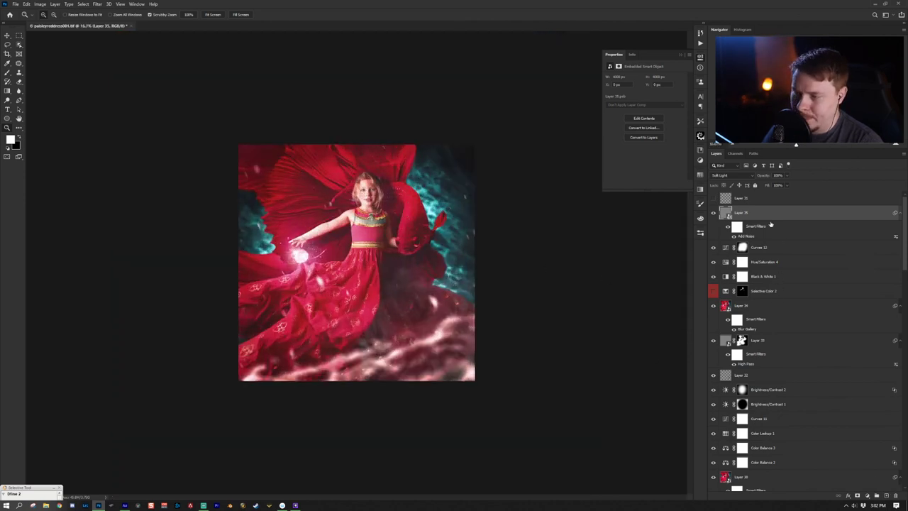
click(714, 213)
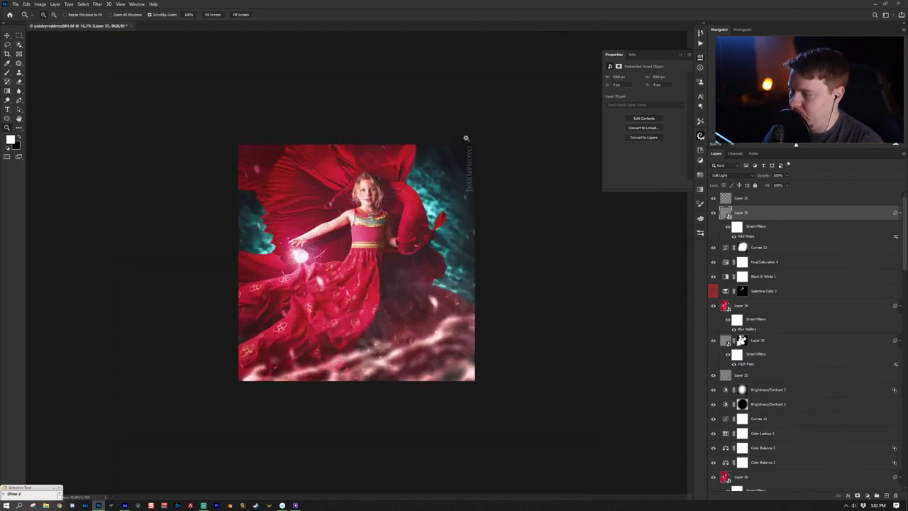
key(ctrl+minus)
key(ctrl+plus)
key(ctrl+plus)
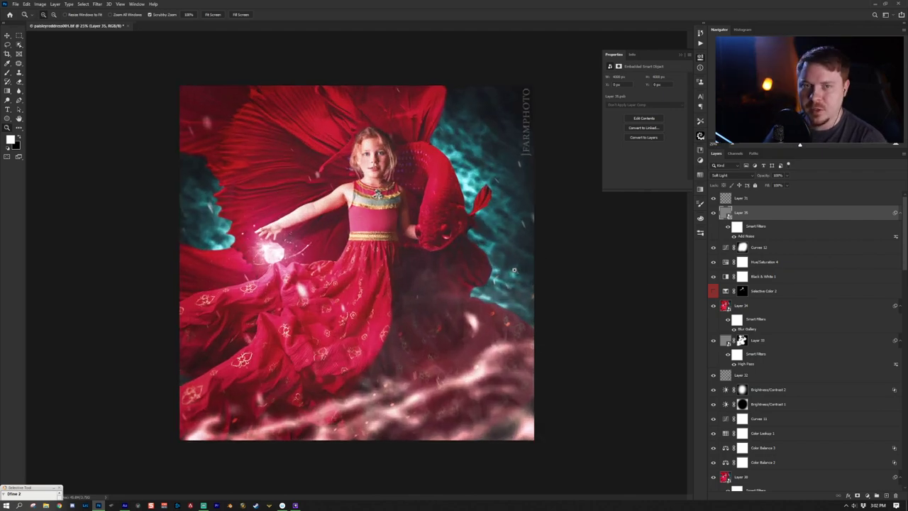